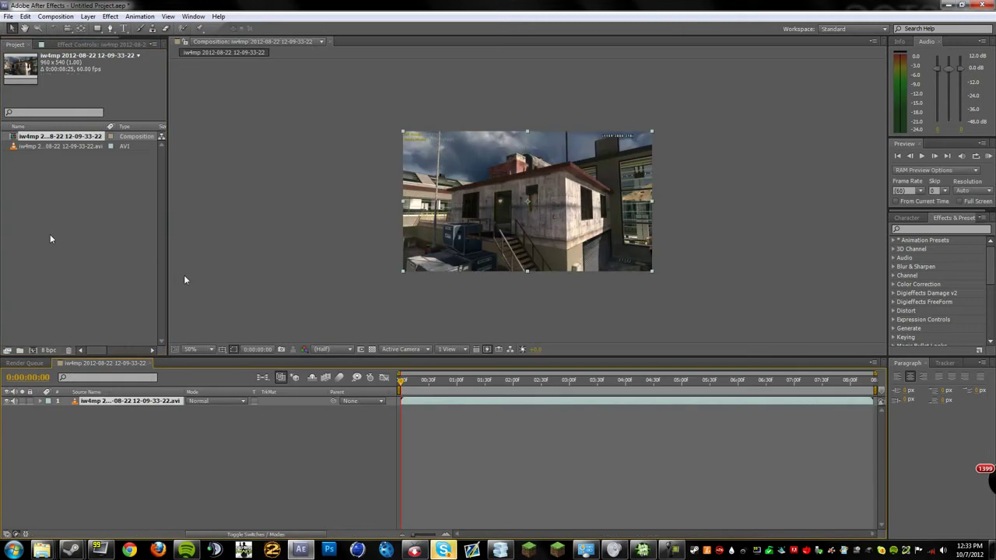
Scrub and play through the gameplay clip to review its camera movement.
key(period)
key(period)
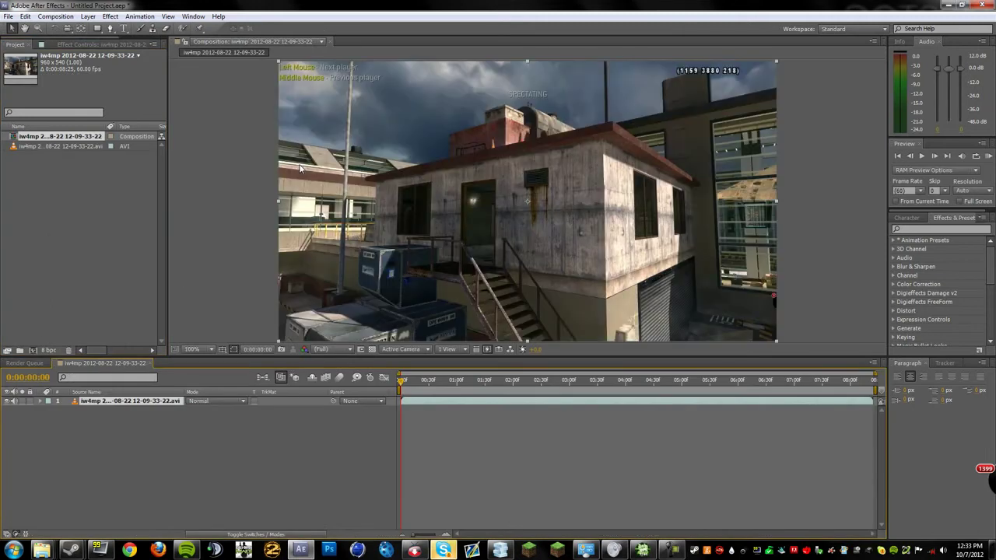
click(64, 17)
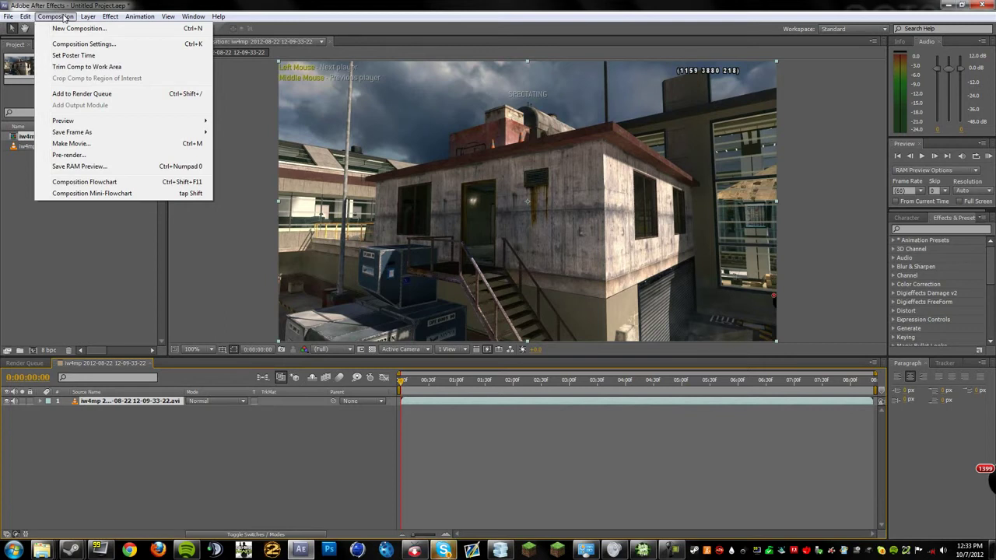
click(66, 17)
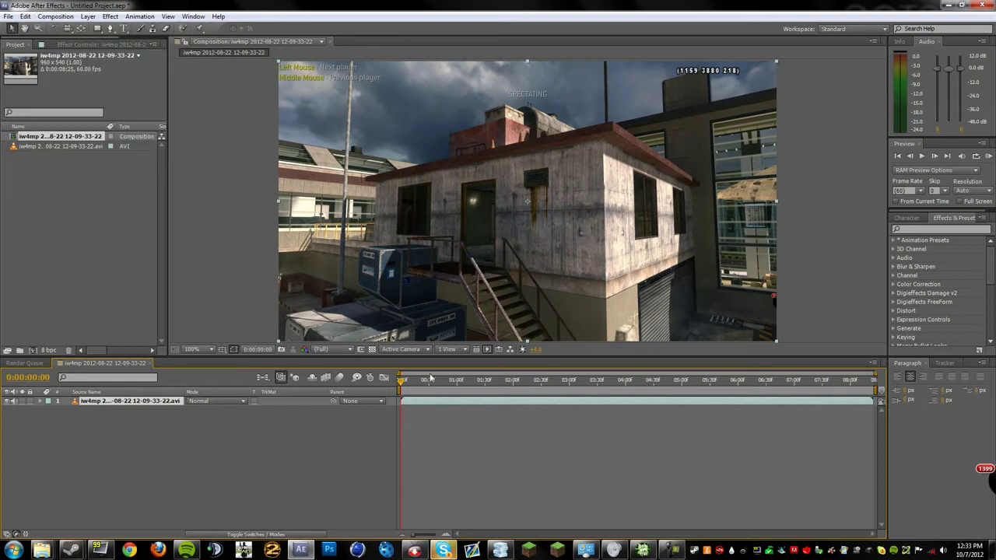
drag(414, 385, 605, 410)
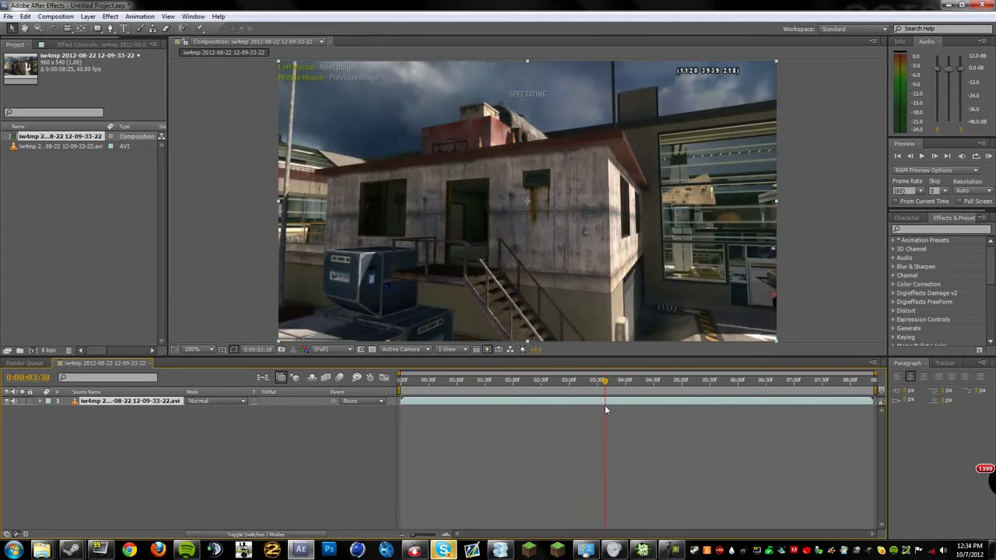
drag(605, 410, 612, 389)
key(space)
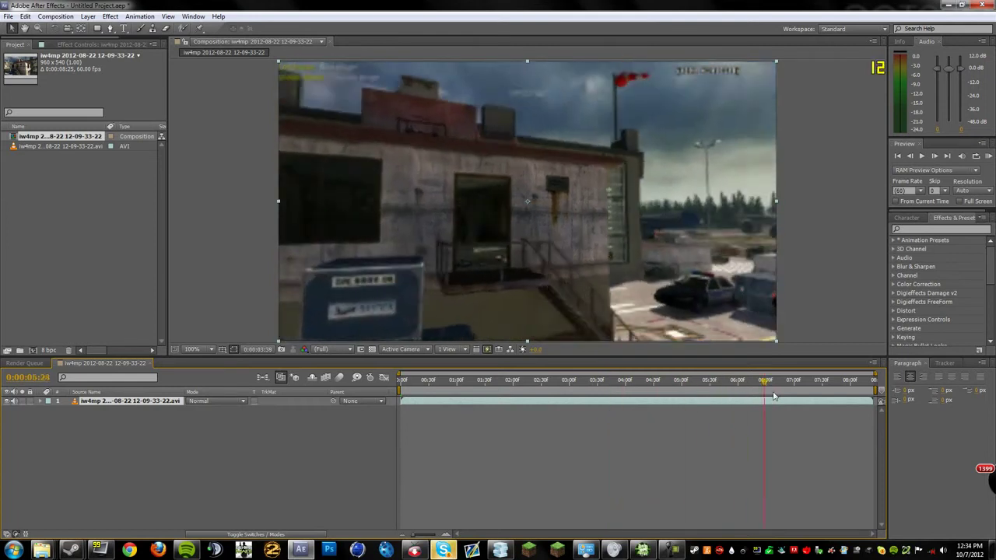
drag(722, 409, 662, 419)
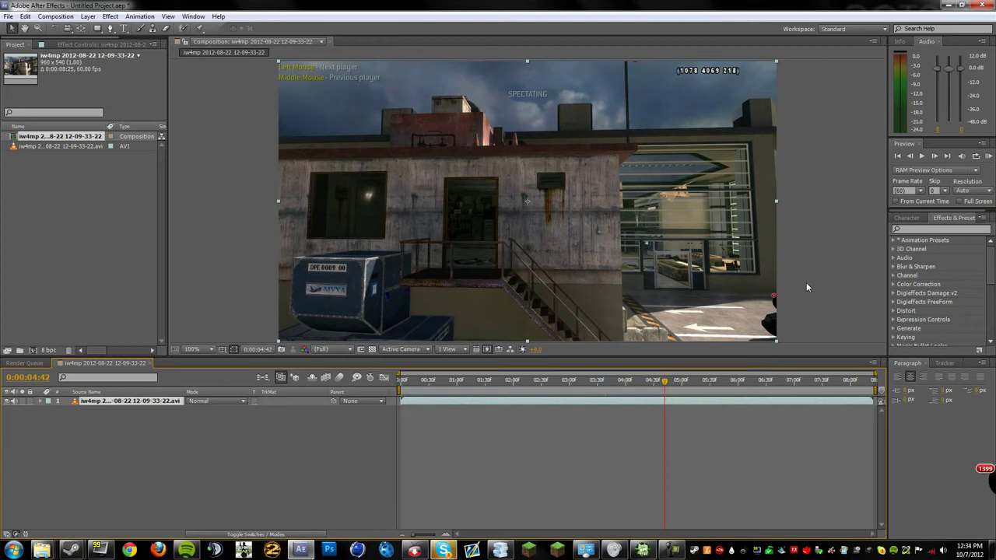
Try to scale the clip up slightly past the composition frame and undo the change.
key(comma)
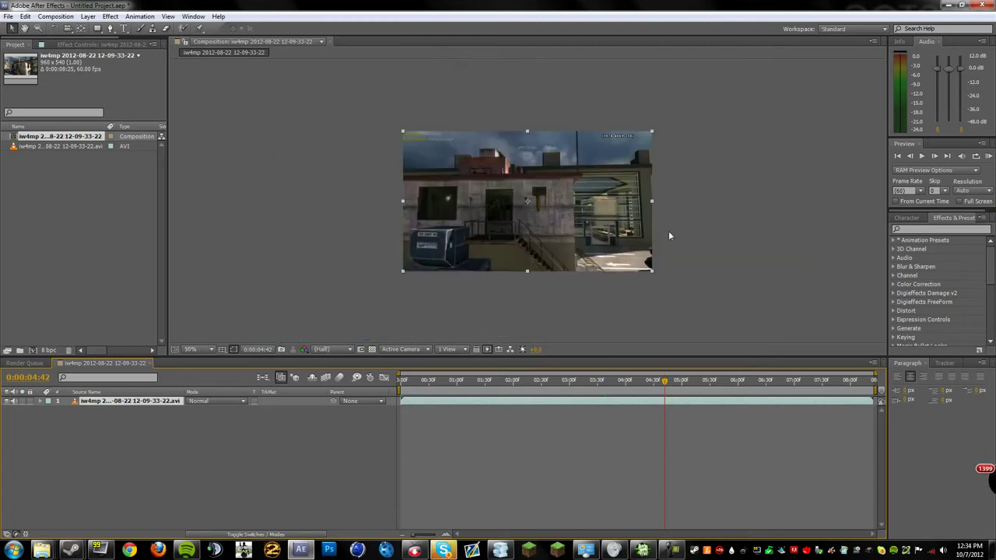
mouse_move(653, 275)
shift+mouse_down()
mouse_move(673, 303)
mouse_move(662, 285)
shift+mouse_up()
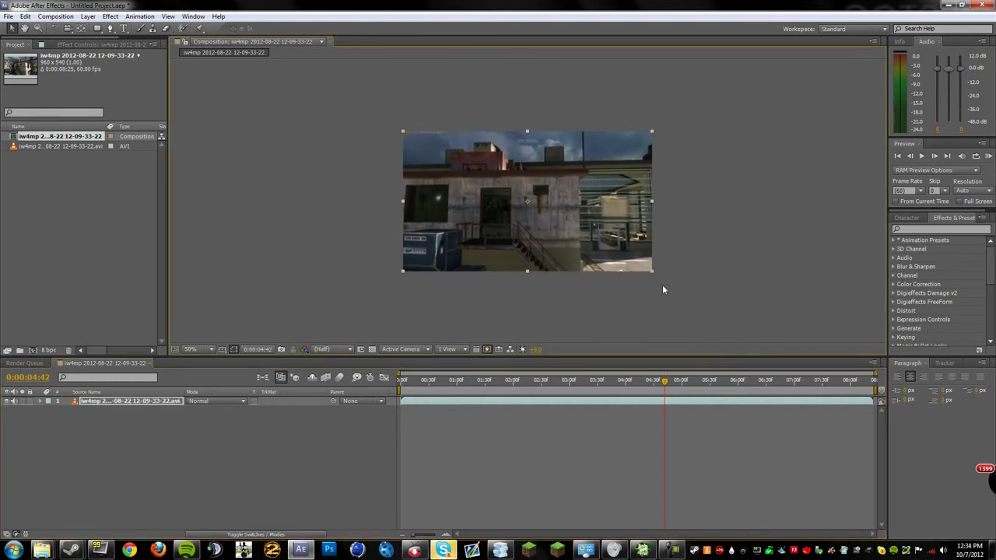
key(ctrl+z)
Scrub and play the clip from about 0:00:03:17 onward to examine the camera move around the building.
drag(653, 386, 595, 425)
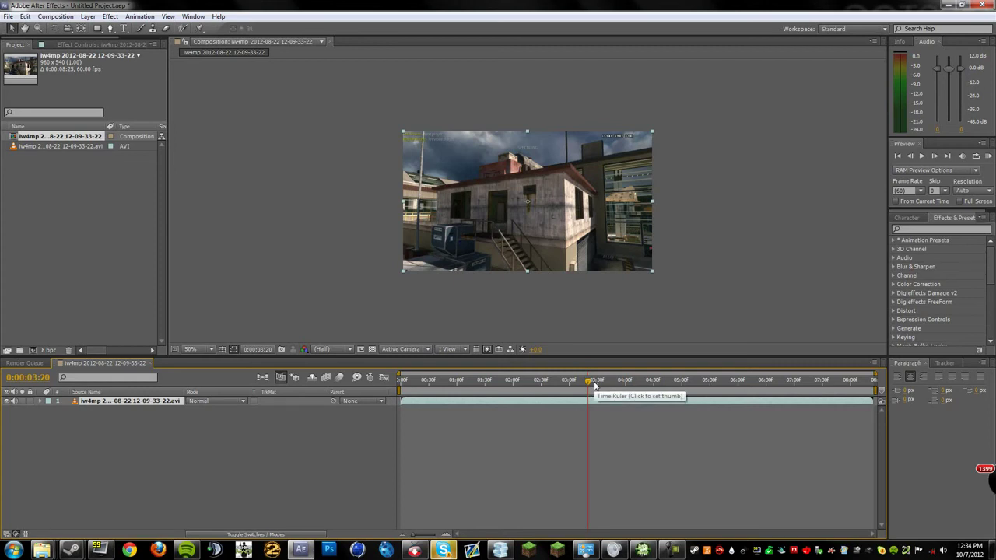
click(590, 384)
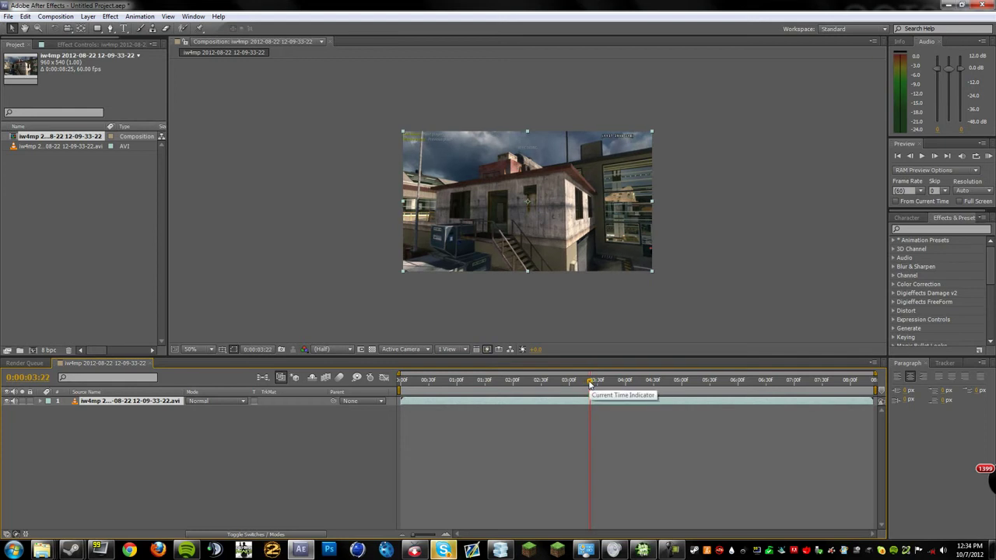
mouse_move(591, 383)
mouse_down()
mouse_move(565, 385)
mouse_move(585, 388)
mouse_up()
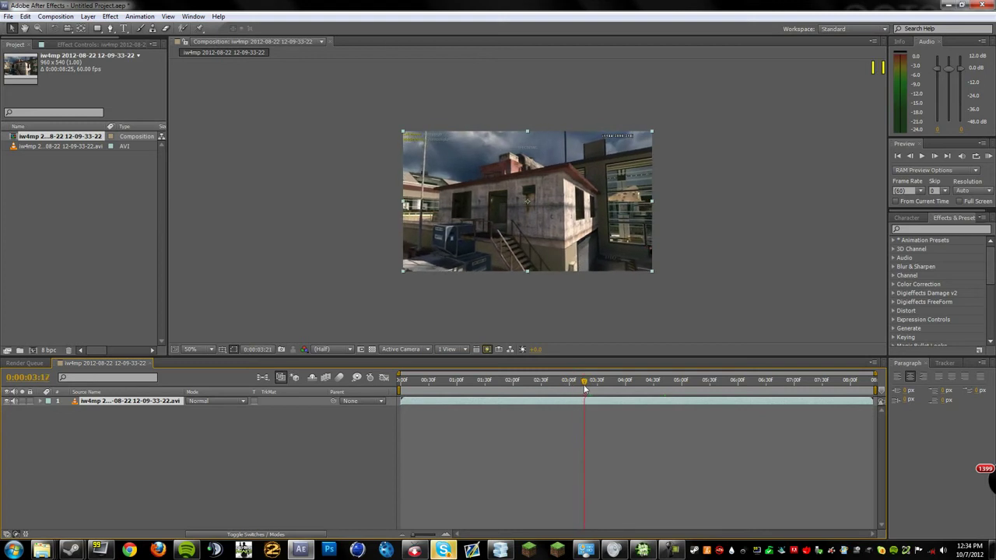
key(space)
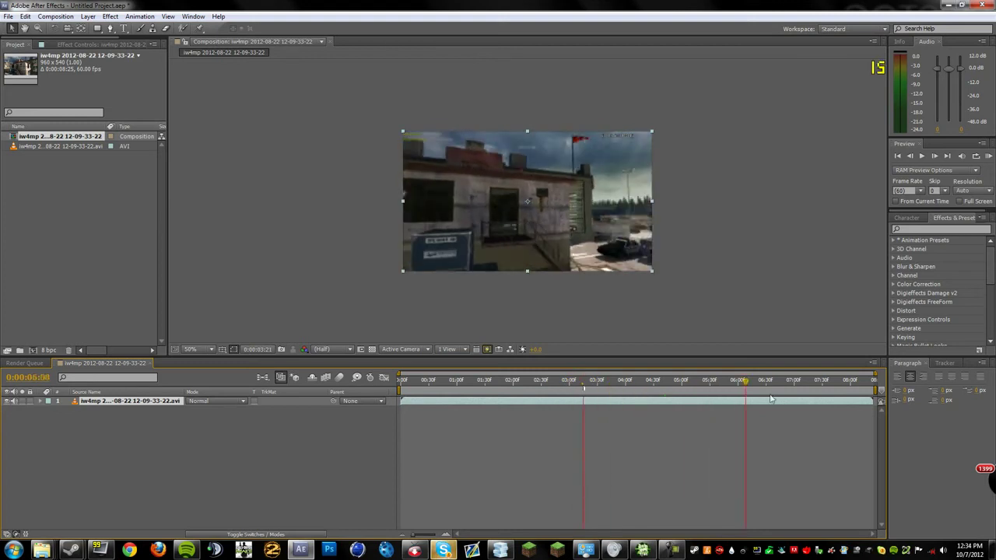
drag(613, 404, 713, 465)
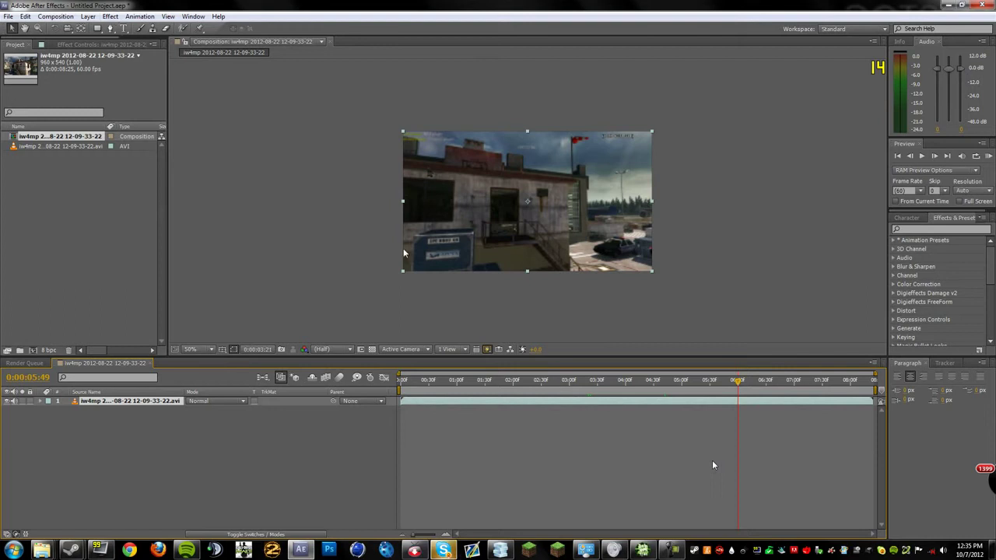
Set the composition size to 1280 × 720 px with the 16:9 aspect ratio locked.
click(55, 17)
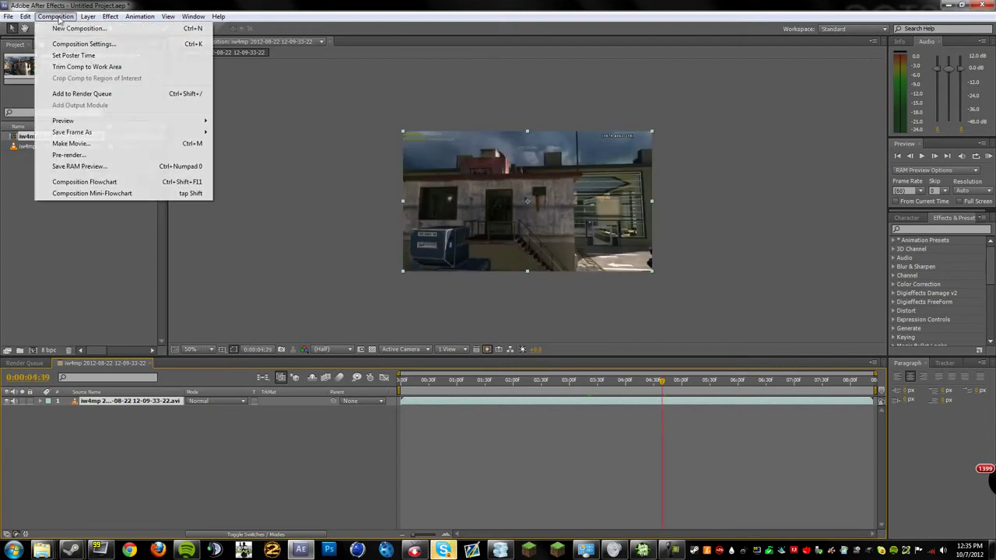
click(84, 45)
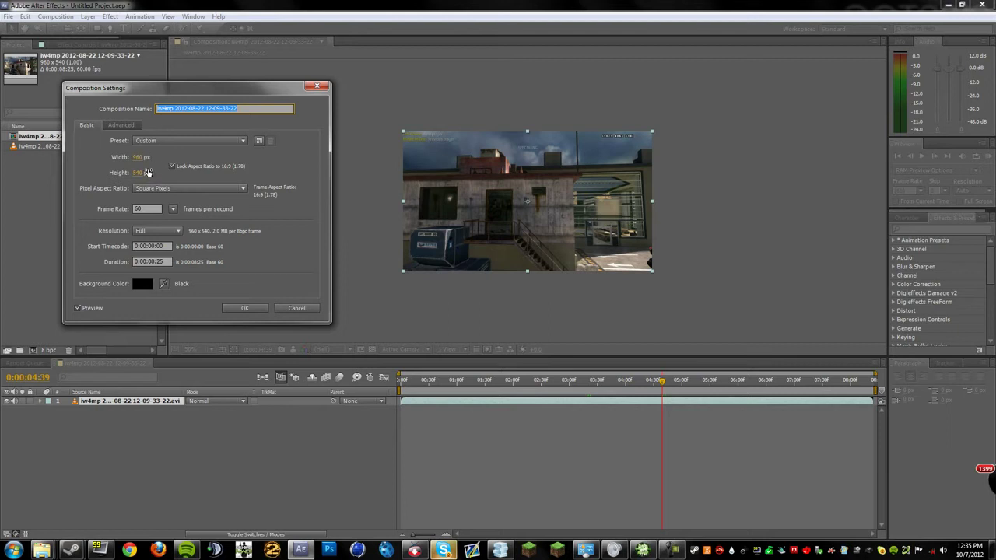
click(138, 158)
text(1280)
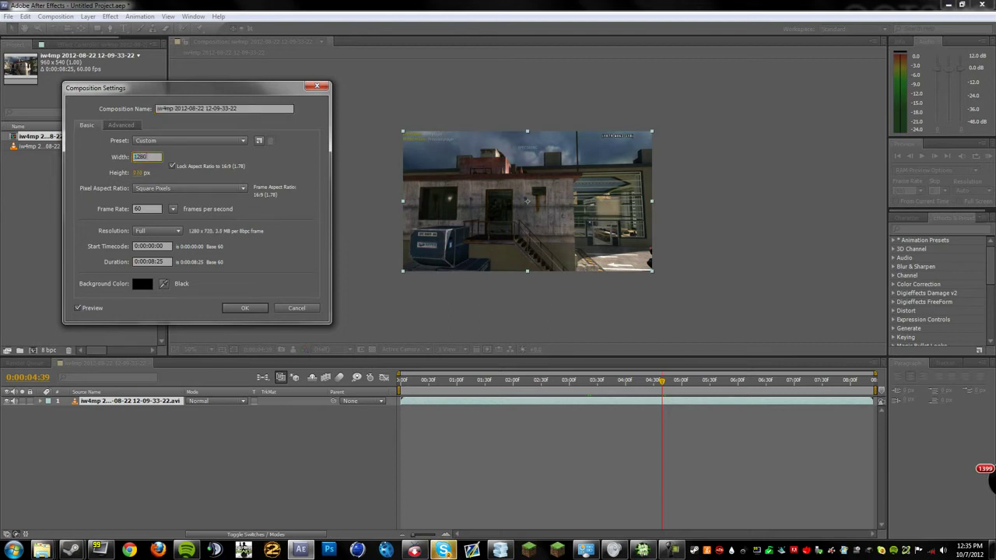
key(Return)
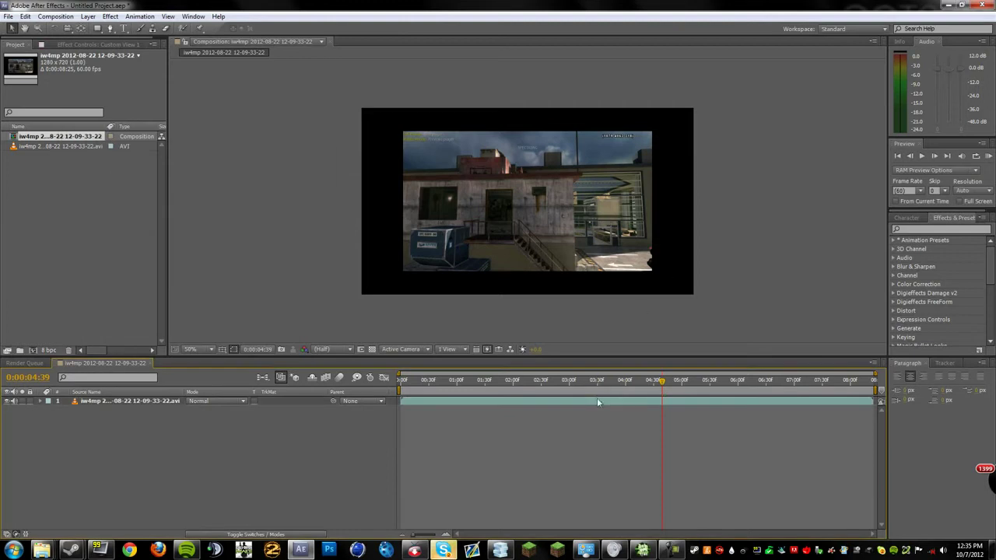
Scale the clip up proportionally beyond the composition frame and reposition it so no black borders remain.
click(598, 402)
shift+drag(654, 278, 722, 356)
drag(544, 254, 545, 239)
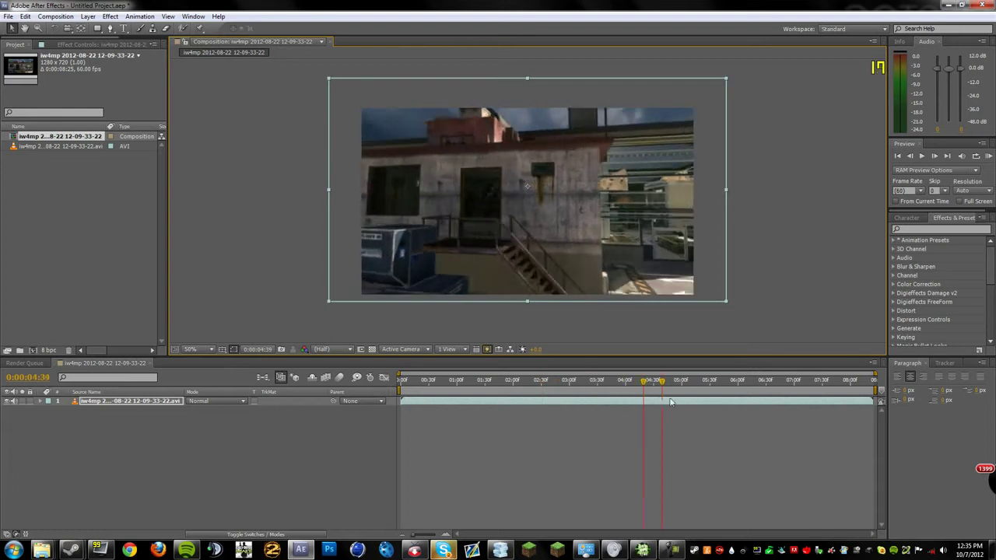
Set the work area from about 0:00:03:18 to about 0:00:07:13 and preview that section.
drag(630, 402, 564, 405)
key(space)
key(b)
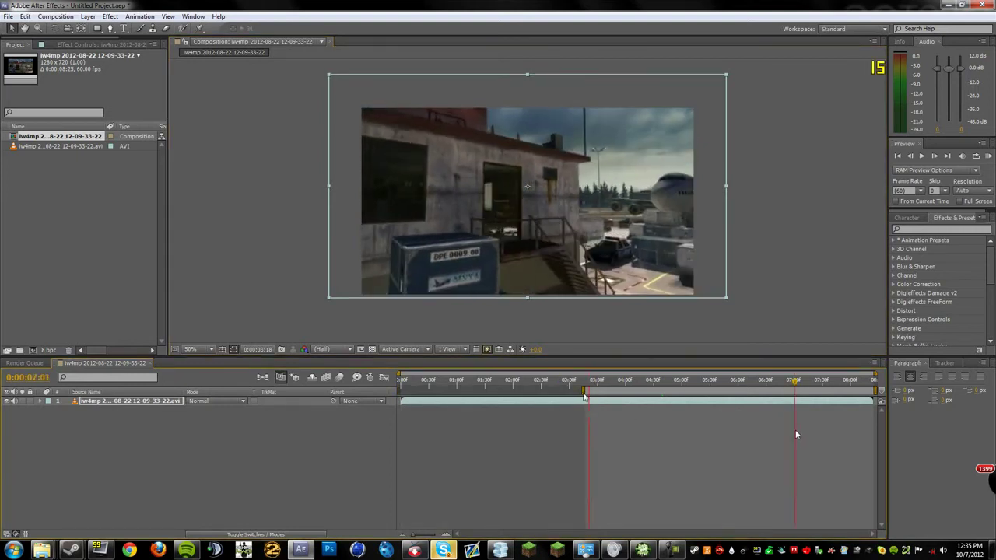
key(n)
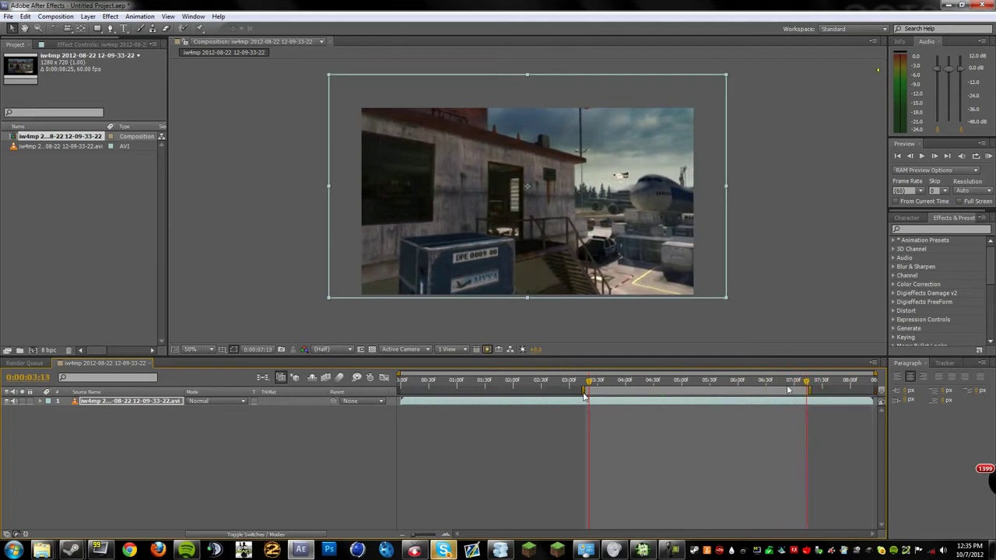
key(space)
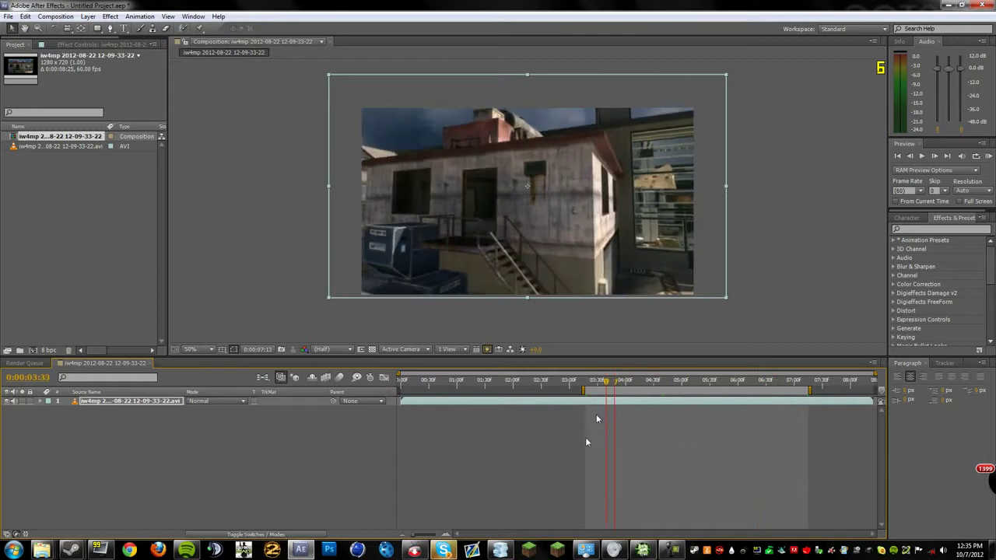
key(space)
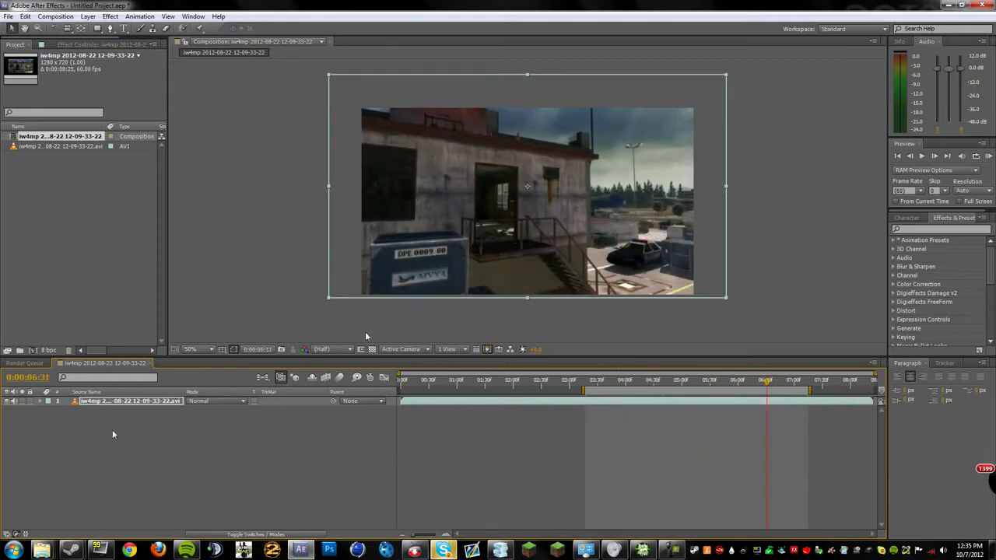
Add the composition to the render queue and set its output module to a JPEG Sequence with Maximum quality.
click(66, 17)
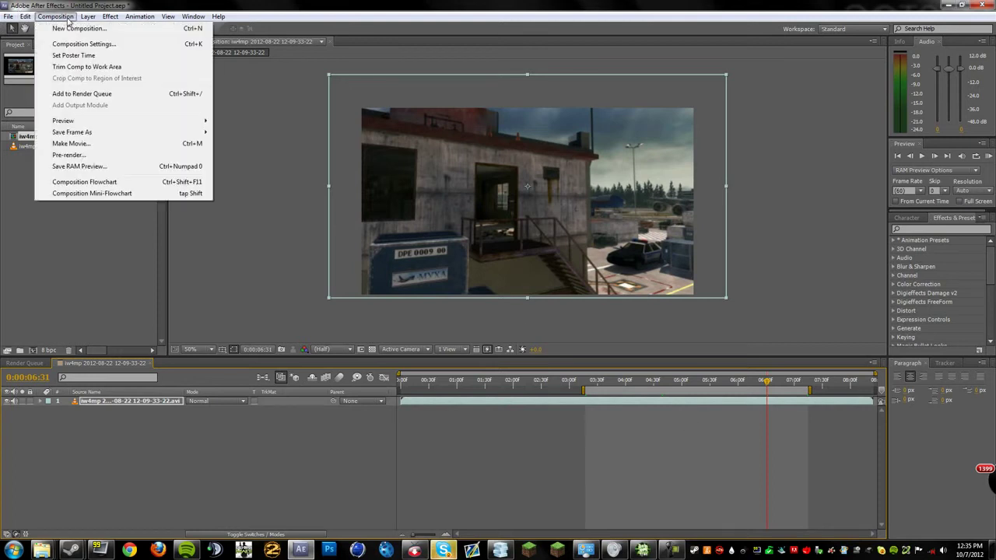
click(176, 406)
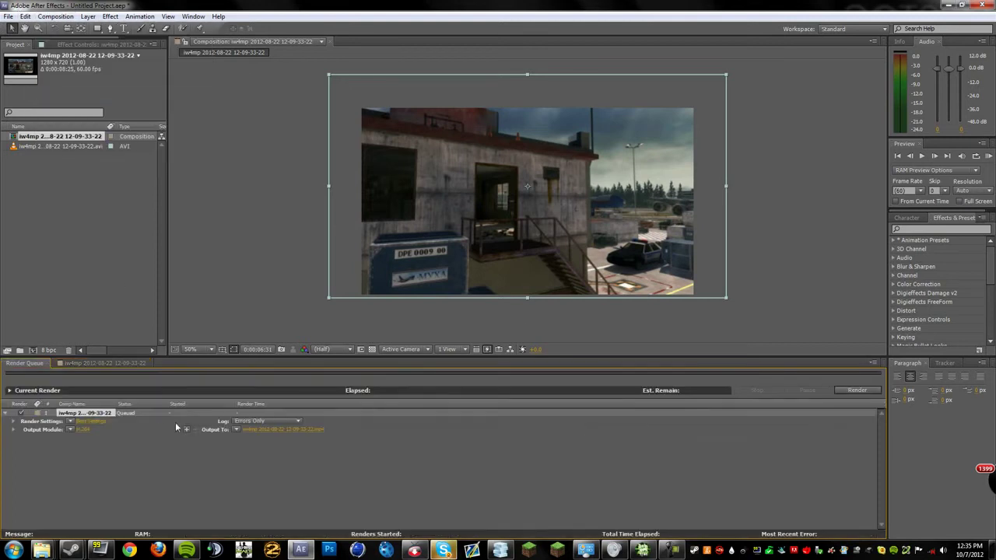
click(80, 429)
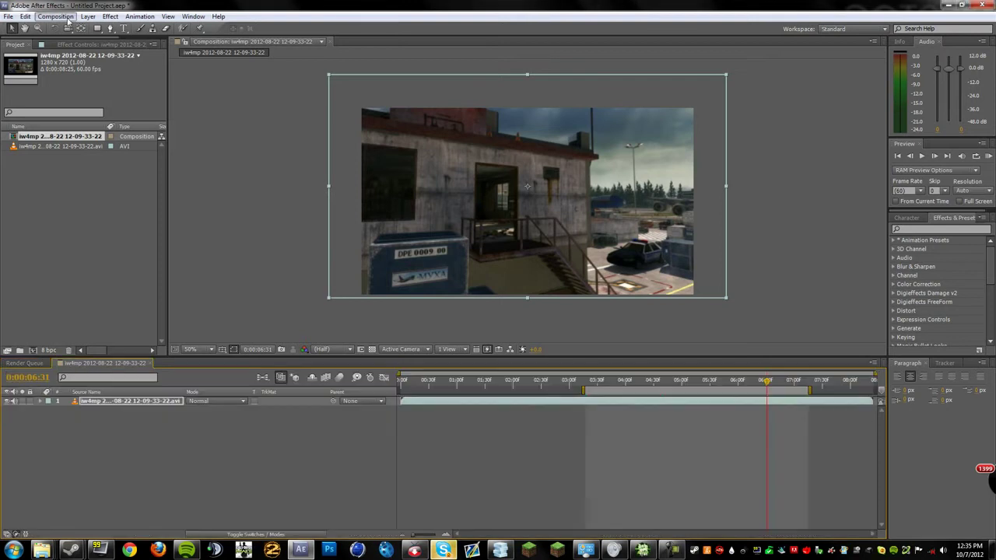
drag(132, 10, 323, 120)
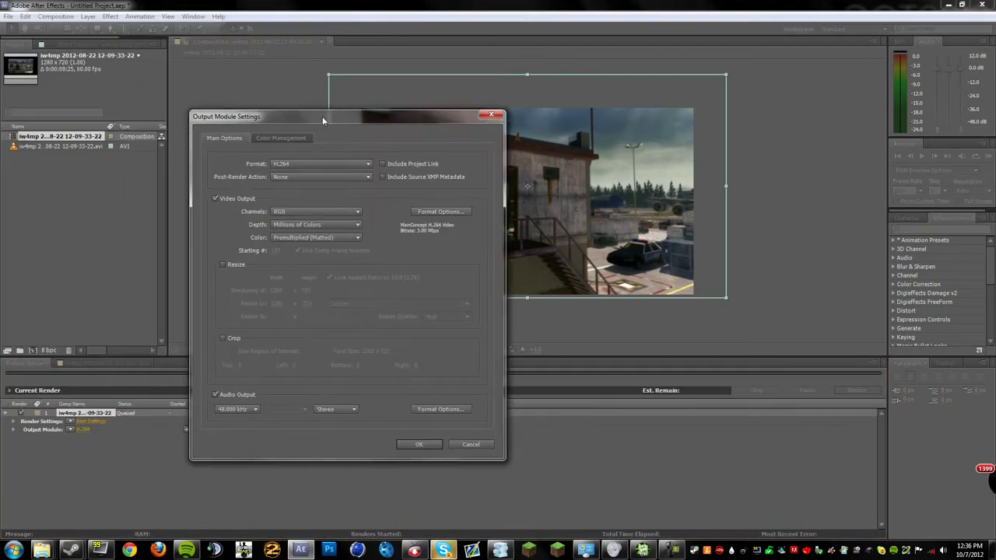
click(293, 166)
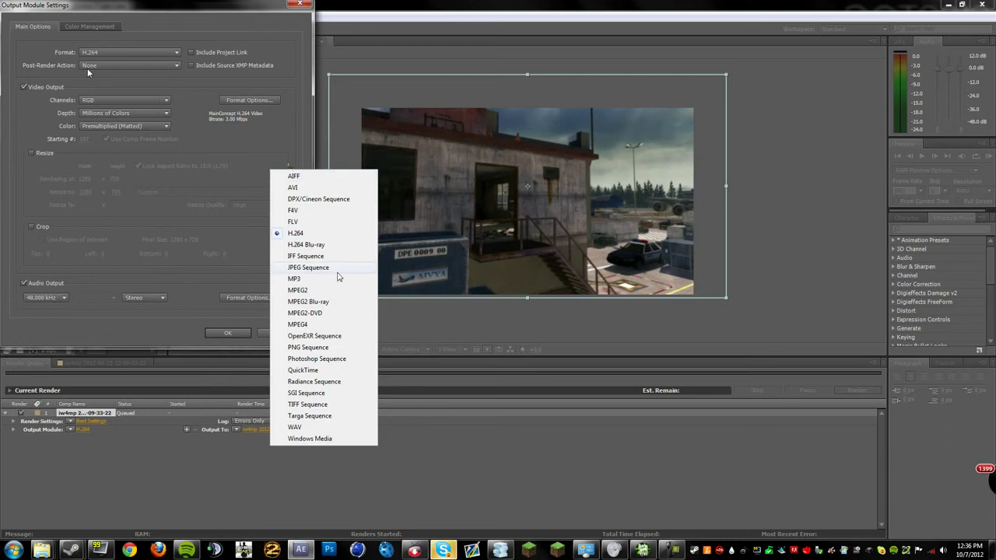
click(306, 268)
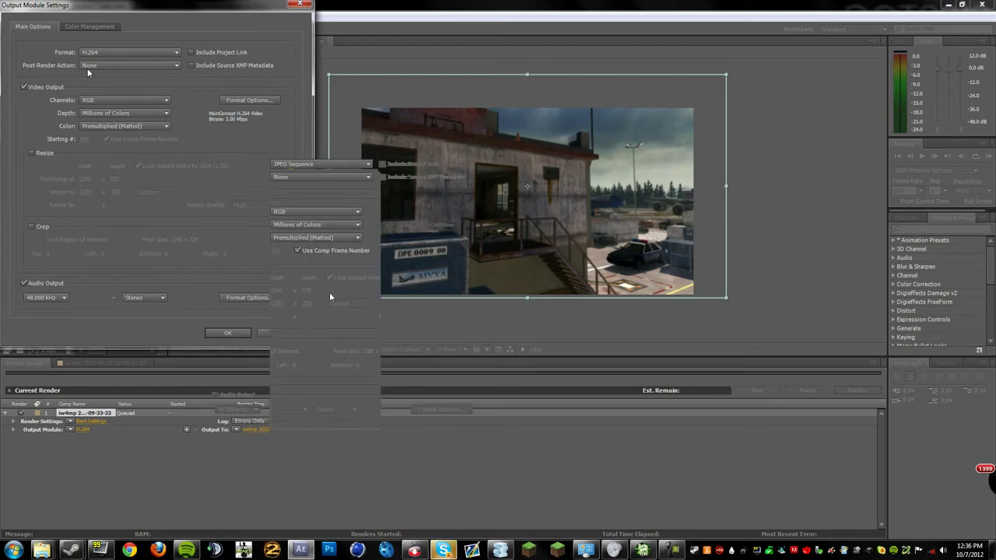
click(432, 212)
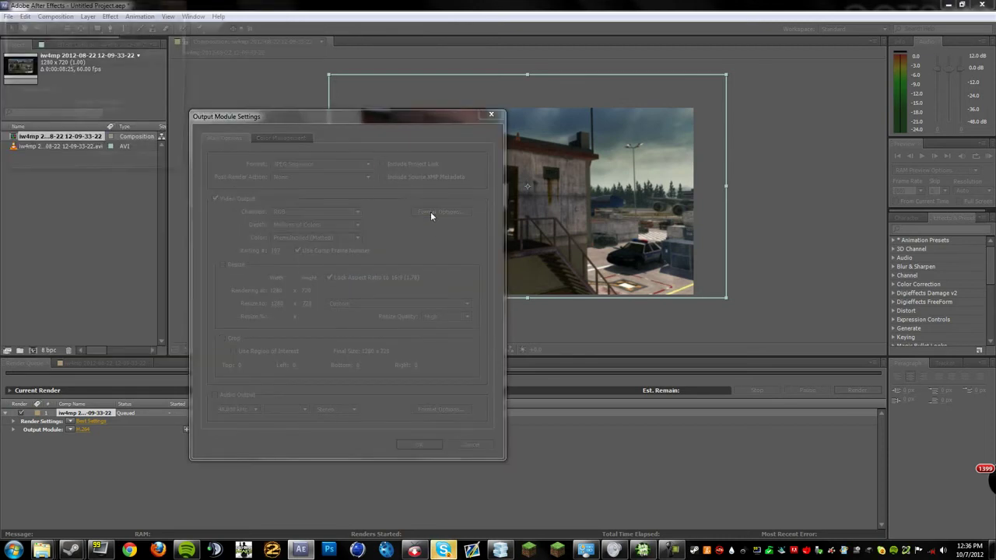
key(Return)
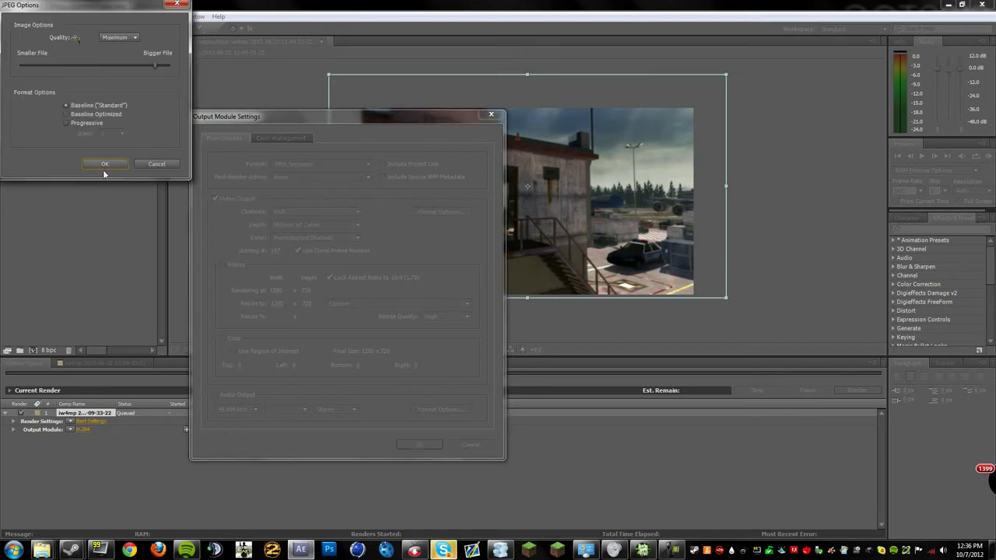
click(105, 165)
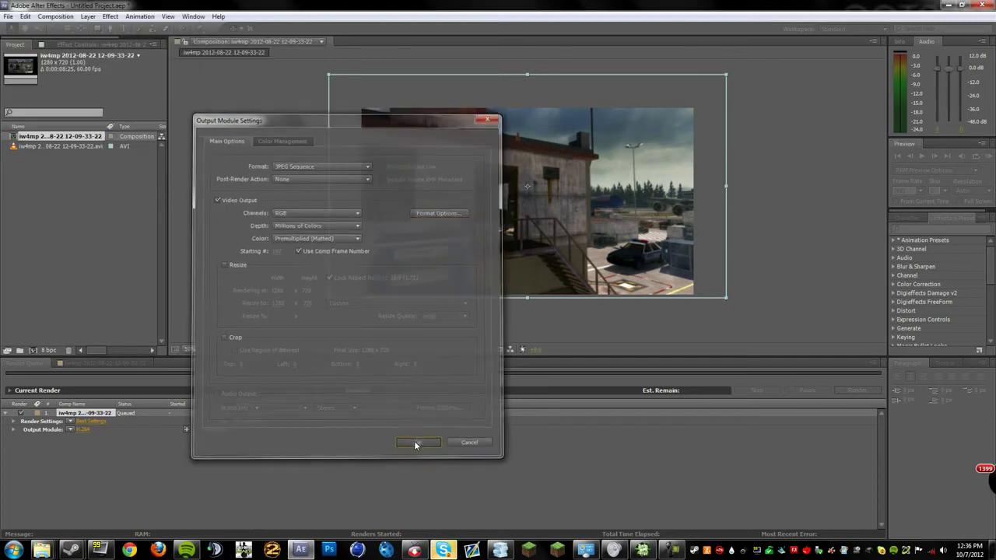
click(417, 444)
Open the queued render's output destination and browse to the tutorial folder inside the After Effects folder.
click(274, 430)
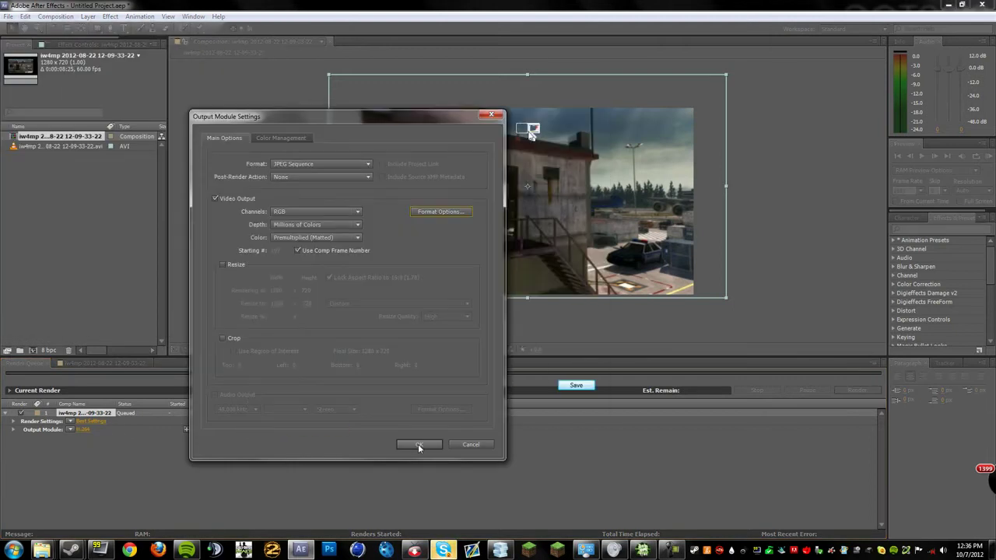
click(521, 129)
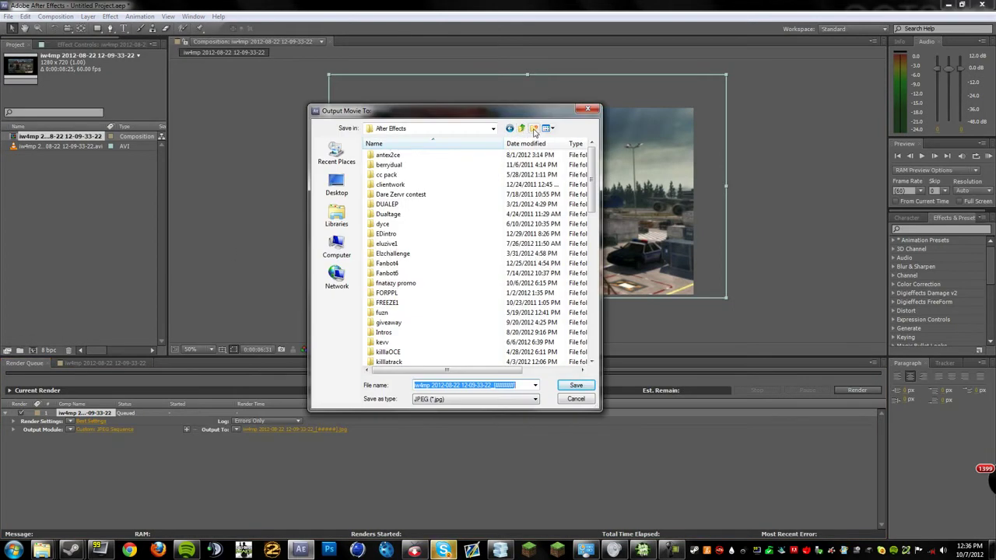
click(534, 129)
text(t)
key(Return)
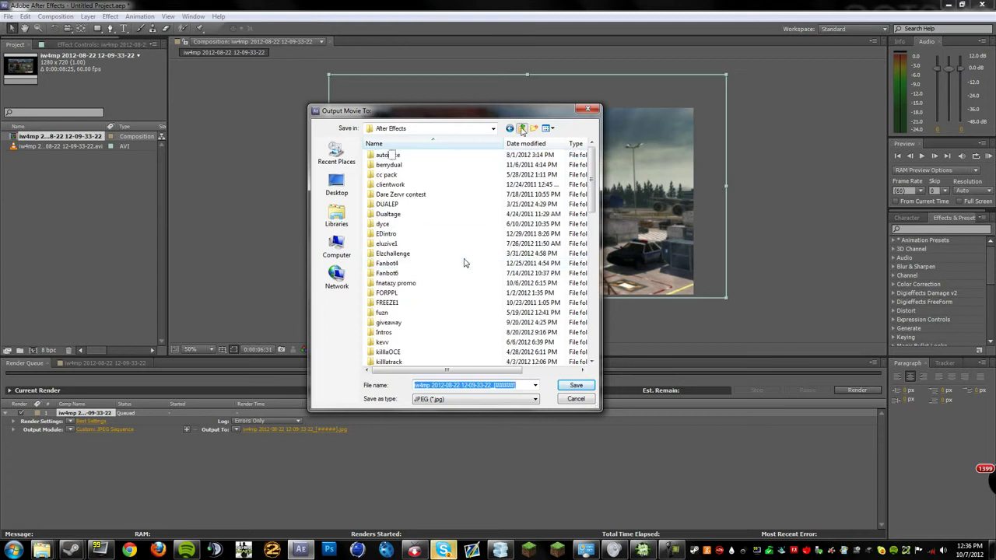
scroll(464, 263, down, 10)
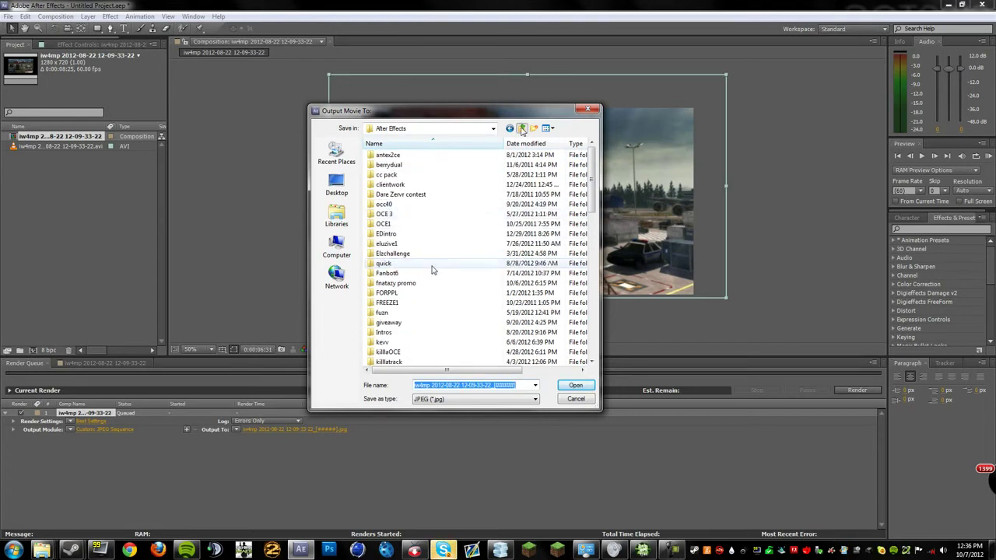
click(432, 264)
scroll(433, 269, down, 8)
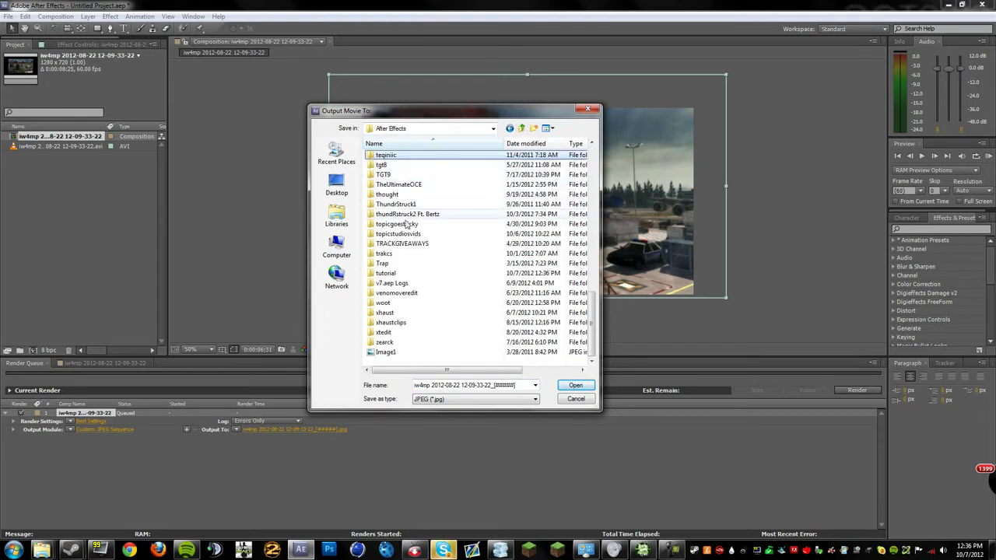
double_click(432, 264)
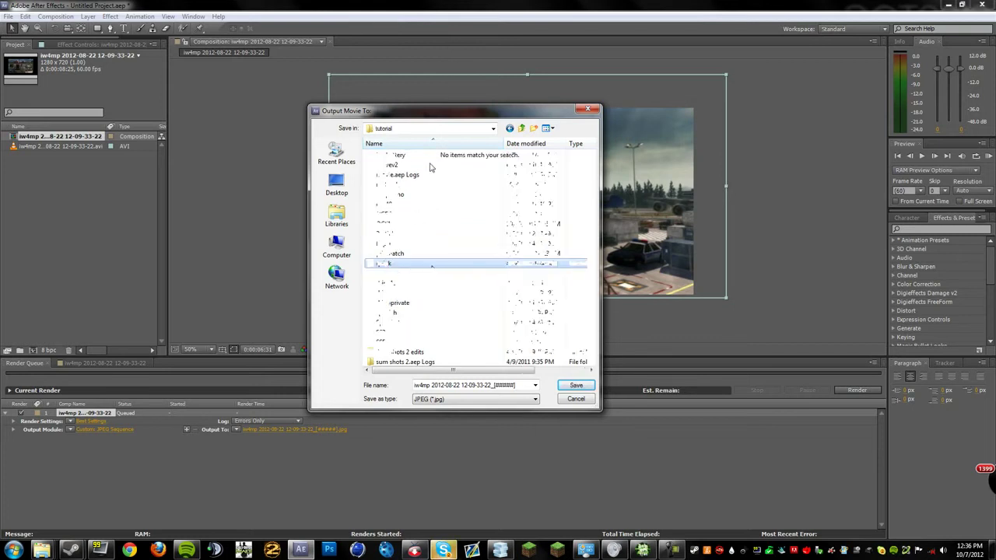
Create a new folder named track1 inside the tutorial folder.
right_click(430, 183)
mouse_move(505, 320)
click(623, 320)
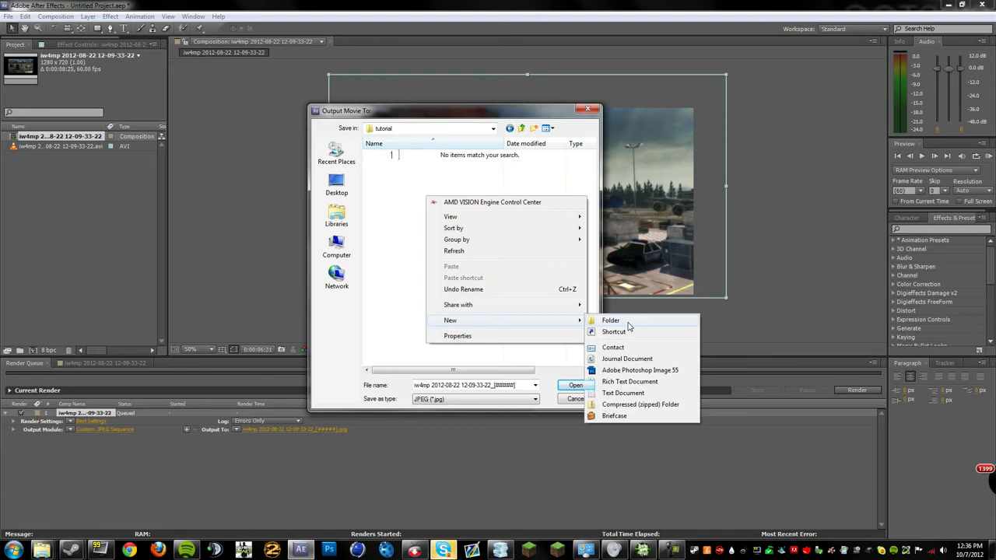
text(track1)
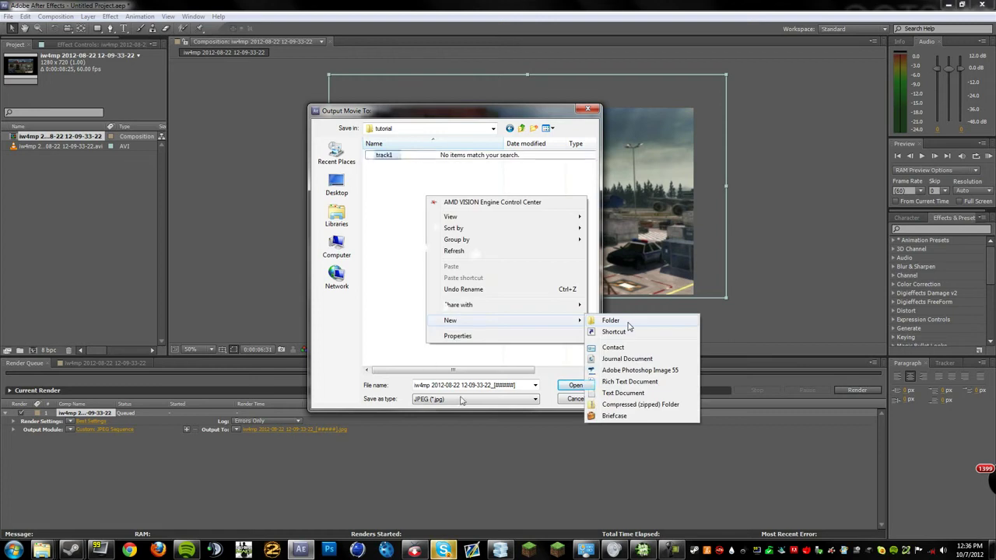
key(Return)
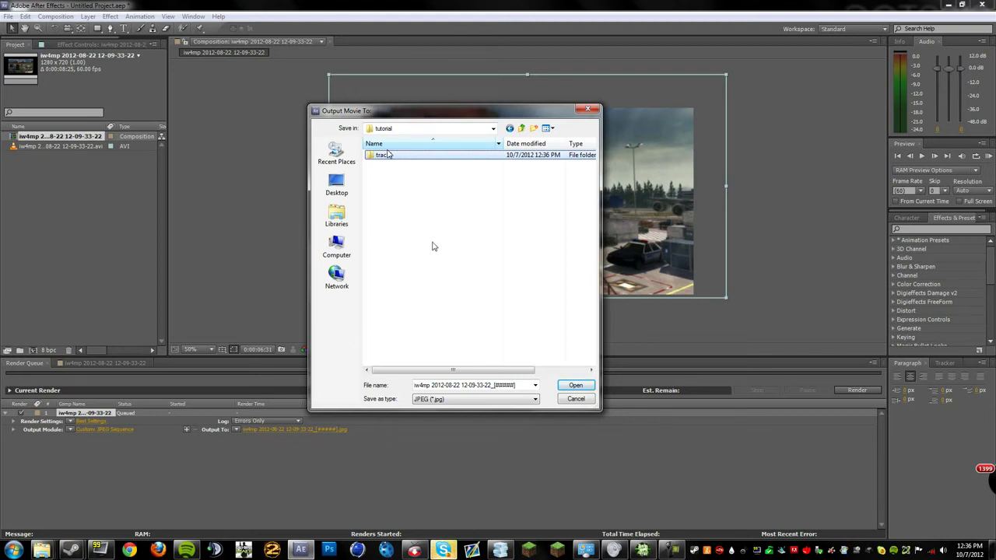
Save the output sequence as track1 inside the track1 folder and start the render.
click(387, 155)
mouse_move(382, 115)
mouse_down()
mouse_move(625, 205)
mouse_move(383, 115)
mouse_up()
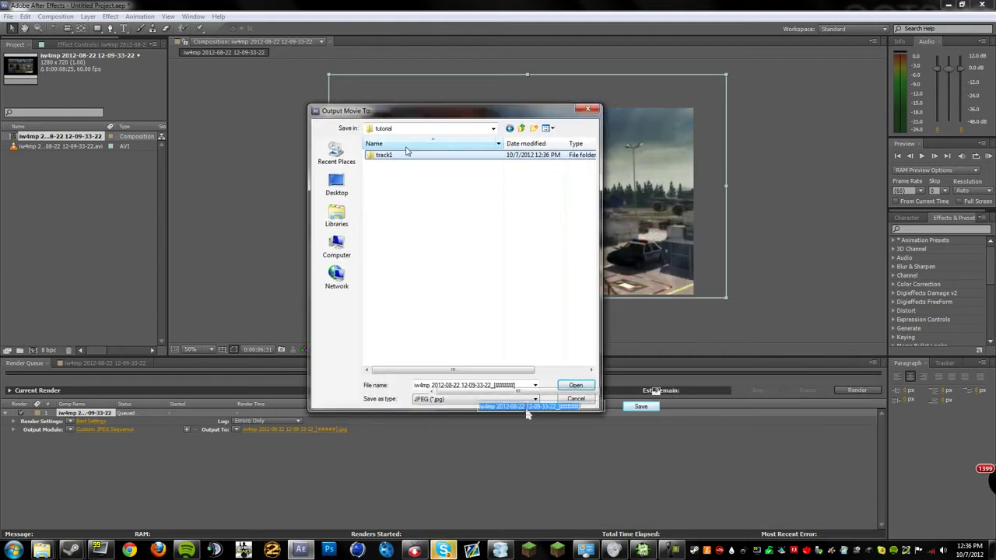
click(639, 419)
click(249, 431)
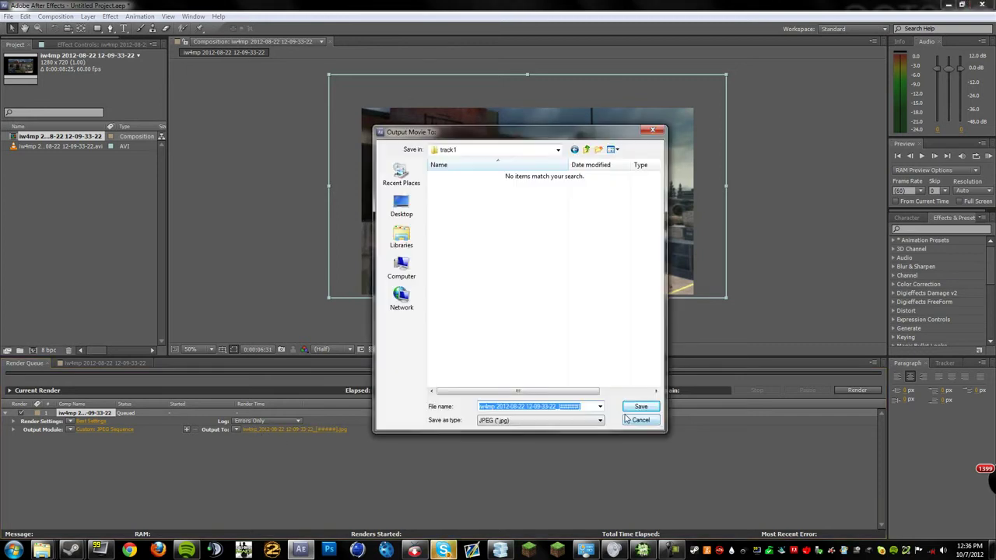
text(track1)
key(Return)
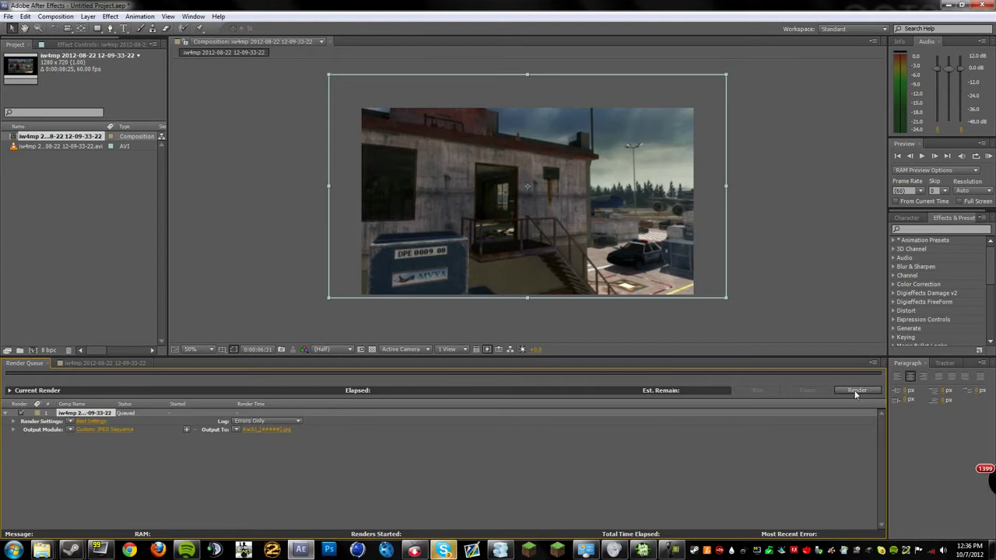
click(855, 390)
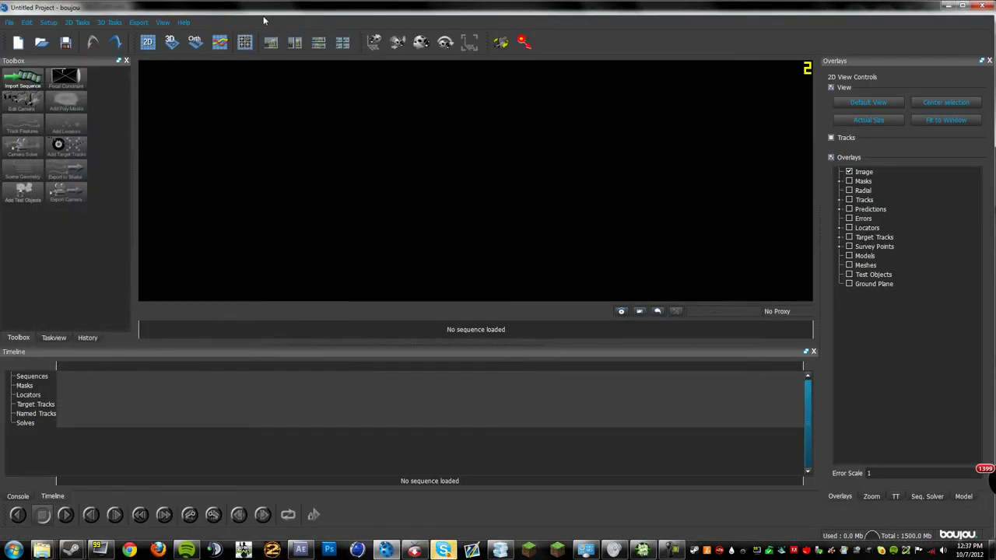
Switch to boujou and choose track1_00197.jpg from the tutorial/track1 folder as the image sequence to import.
double_click(264, 13)
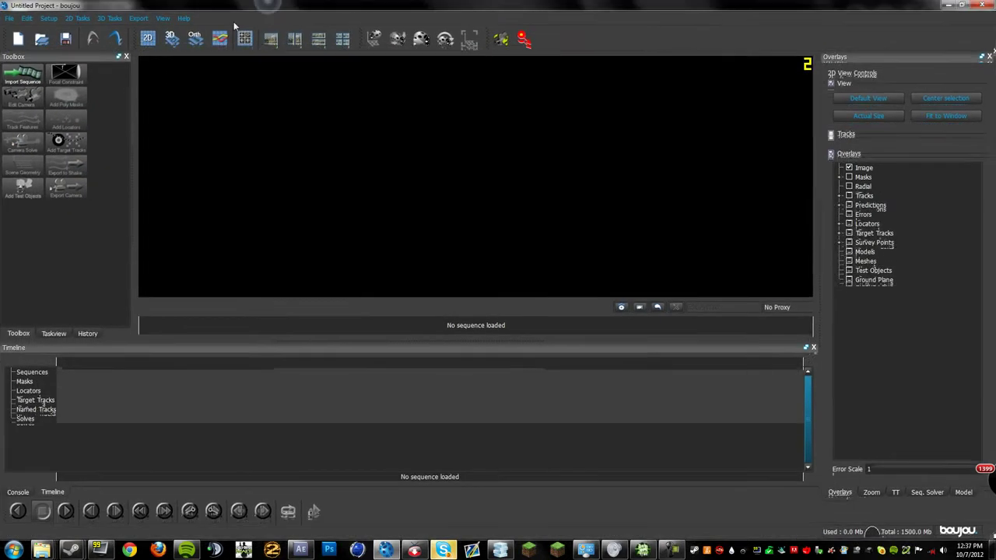
click(23, 80)
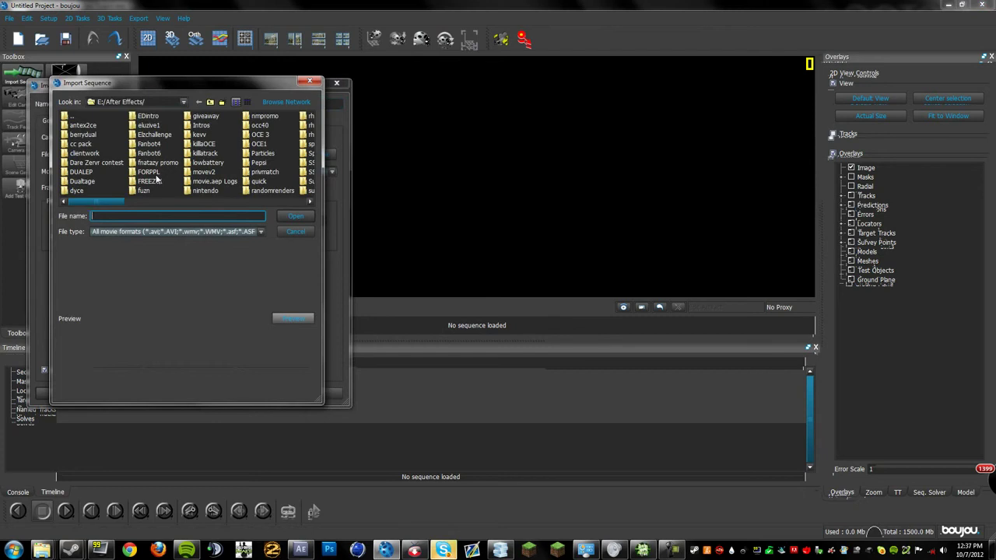
click(117, 181)
text(tuto)
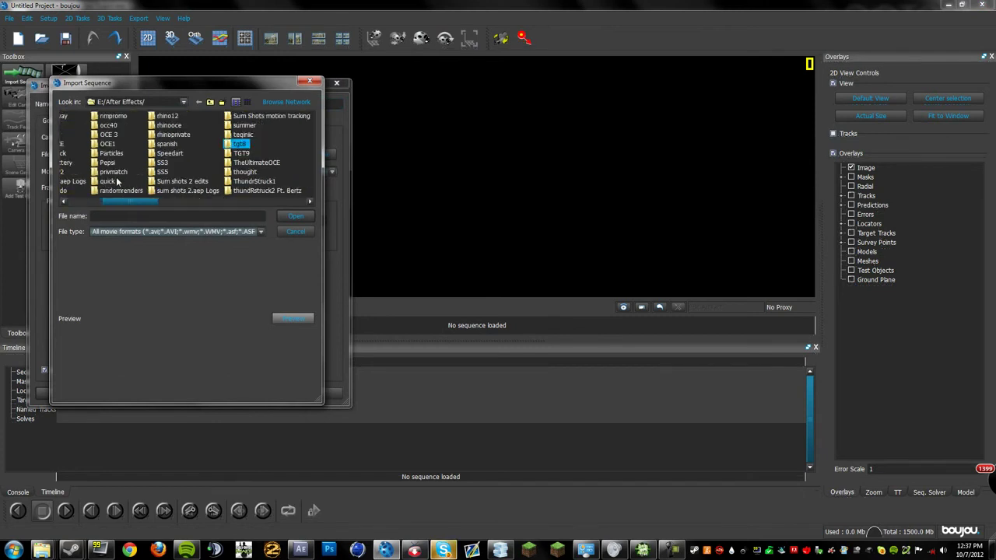
double_click(263, 164)
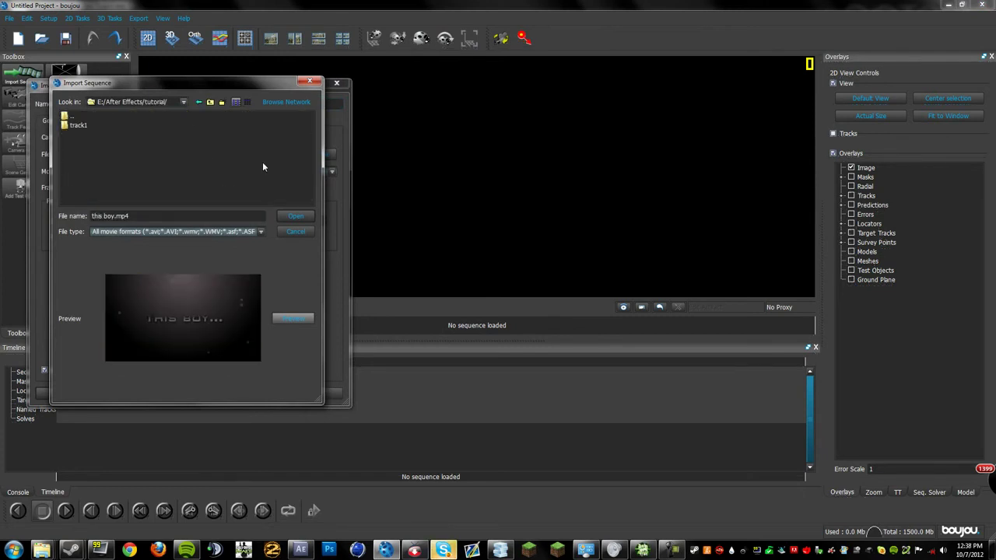
double_click(76, 124)
click(75, 125)
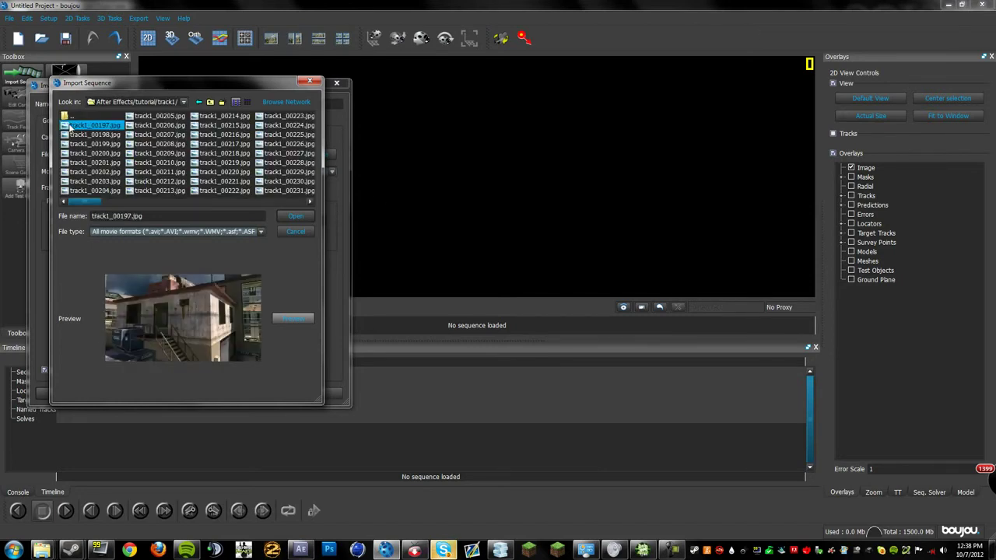
click(295, 216)
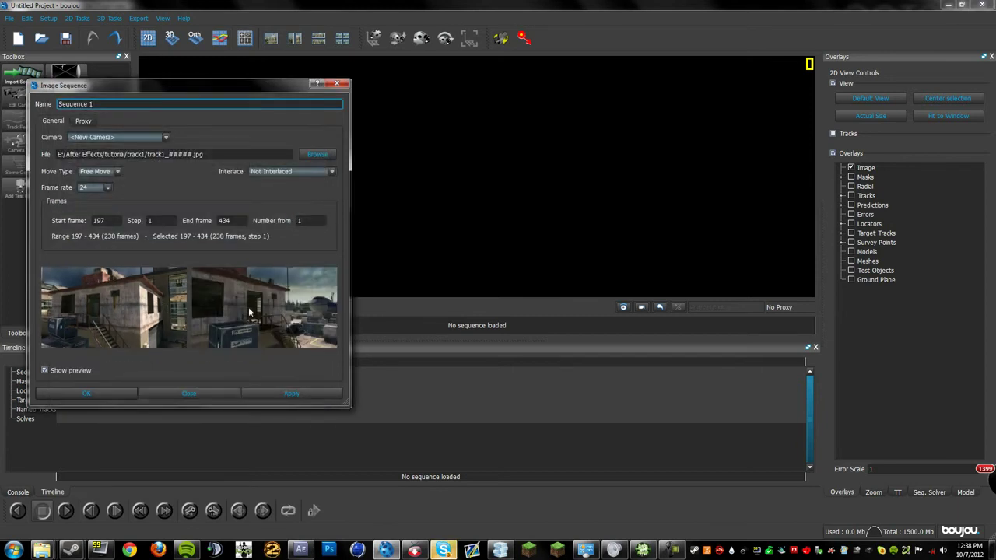
Set the sequence's frame rate to 60, complete the import and scrub through the footage.
click(100, 189)
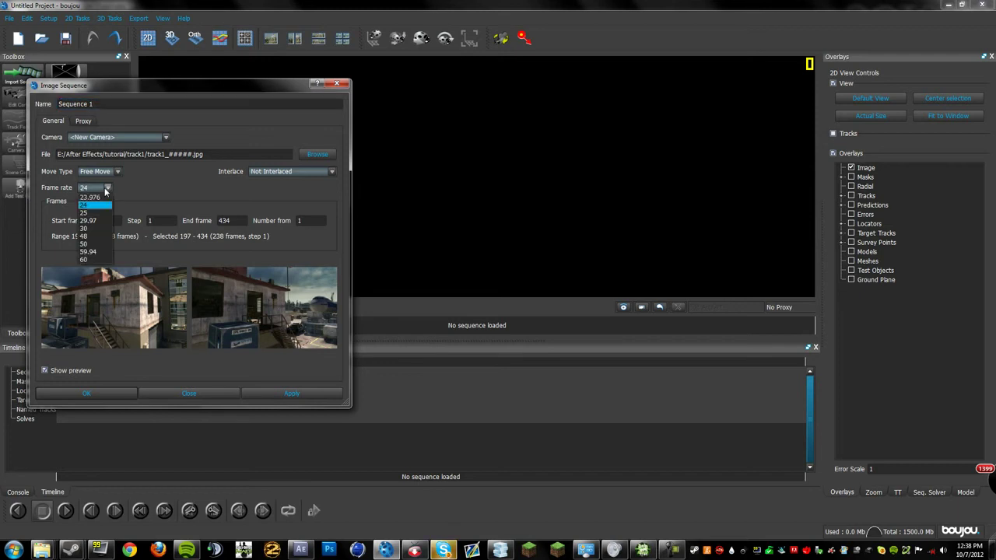
click(91, 260)
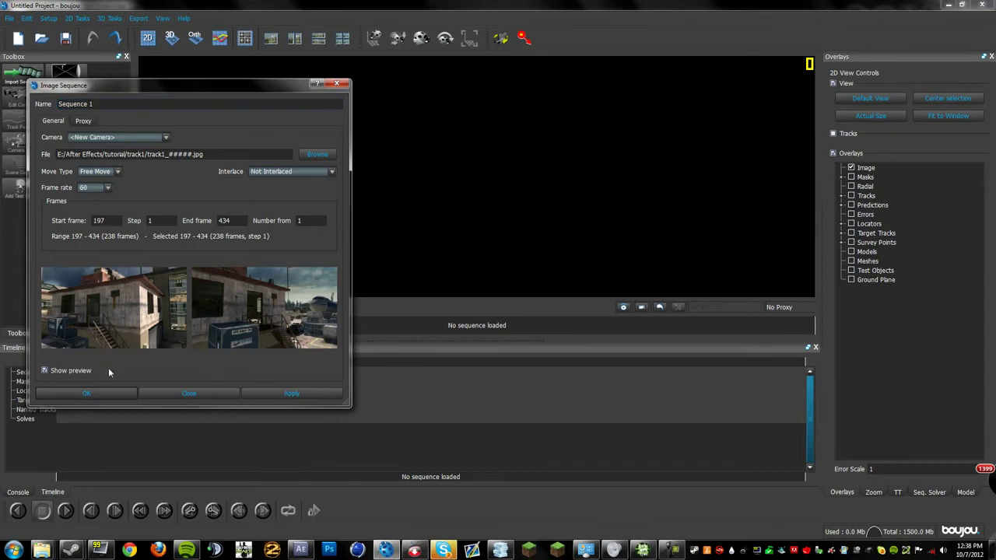
click(105, 394)
drag(157, 325, 62, 329)
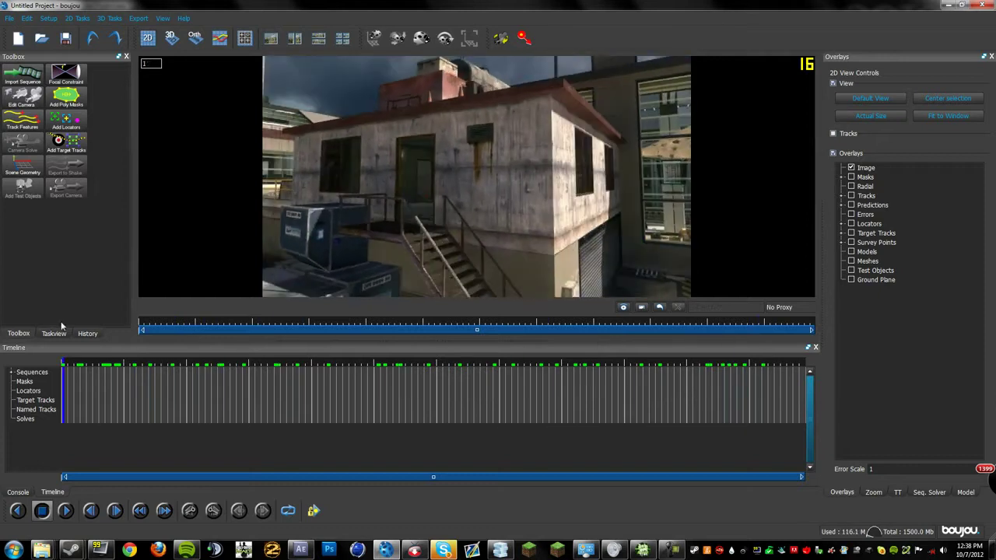
Run feature tracking on all frames of Sequence 1, leaving the advanced properties at their defaults.
click(27, 120)
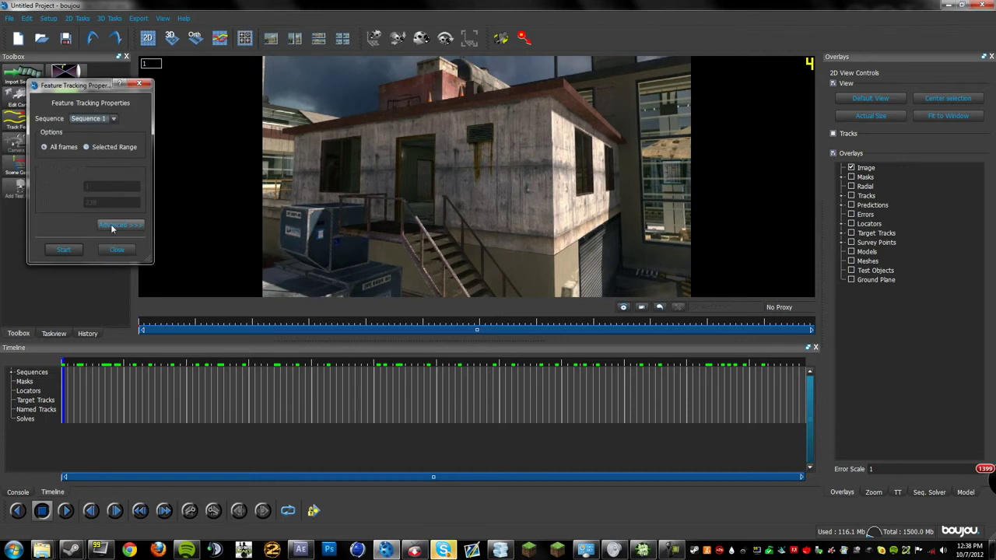
click(111, 226)
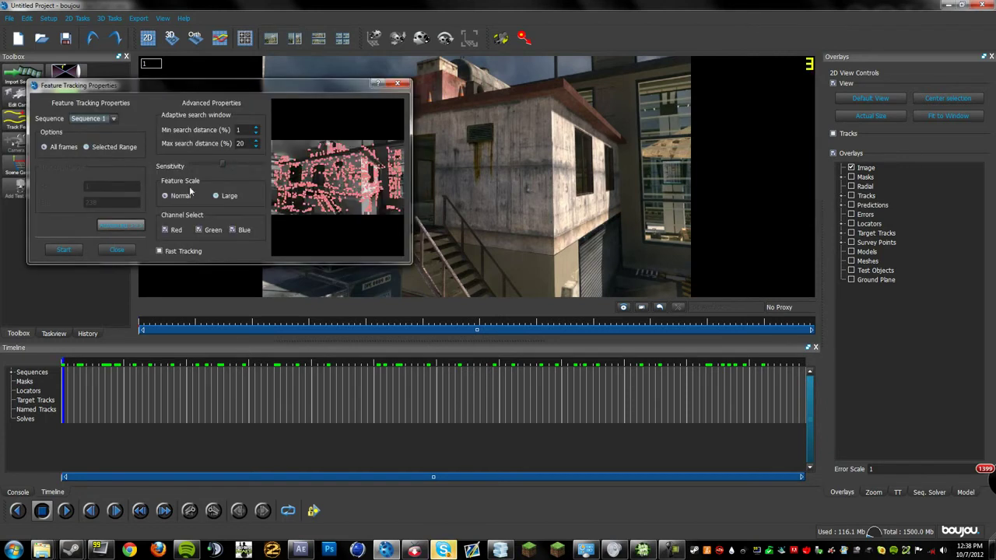
click(123, 229)
click(64, 250)
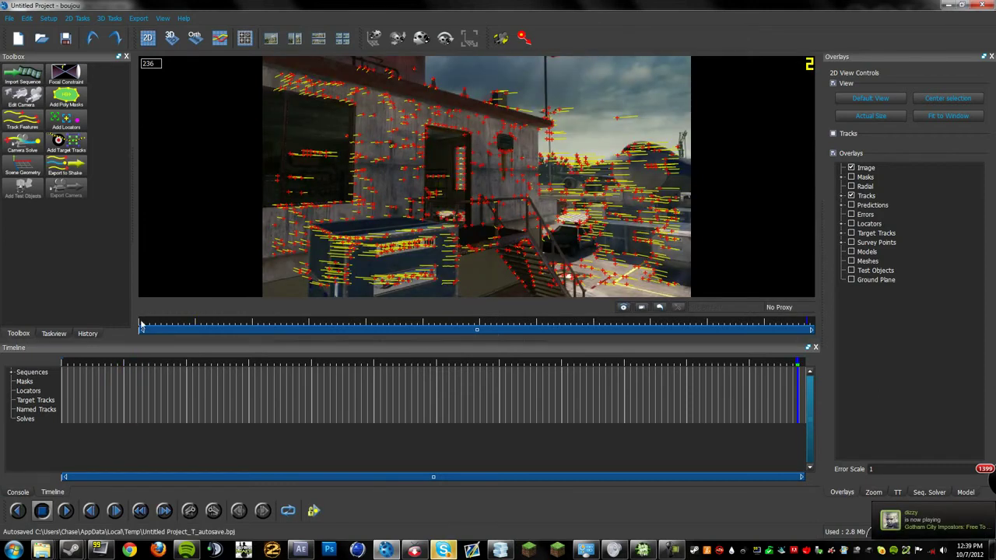
mouse_move(141, 325)
mouse_down()
mouse_move(837, 327)
mouse_move(157, 322)
mouse_move(791, 348)
mouse_move(246, 333)
mouse_move(711, 331)
mouse_move(761, 332)
mouse_move(121, 340)
mouse_move(151, 339)
mouse_up()
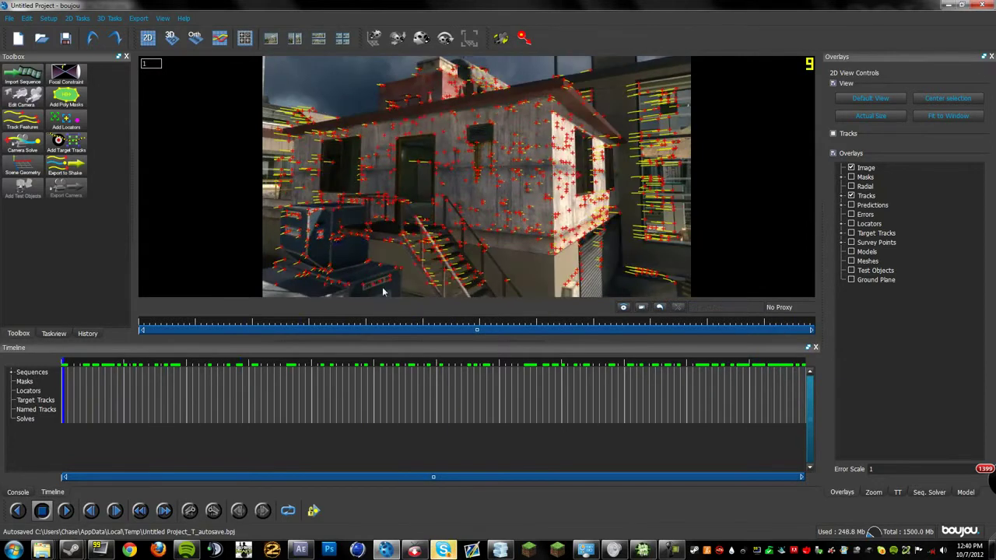
Run a camera solve on all frames of Sequence 1 and scrub through the clip to check the predicted points.
click(784, 328)
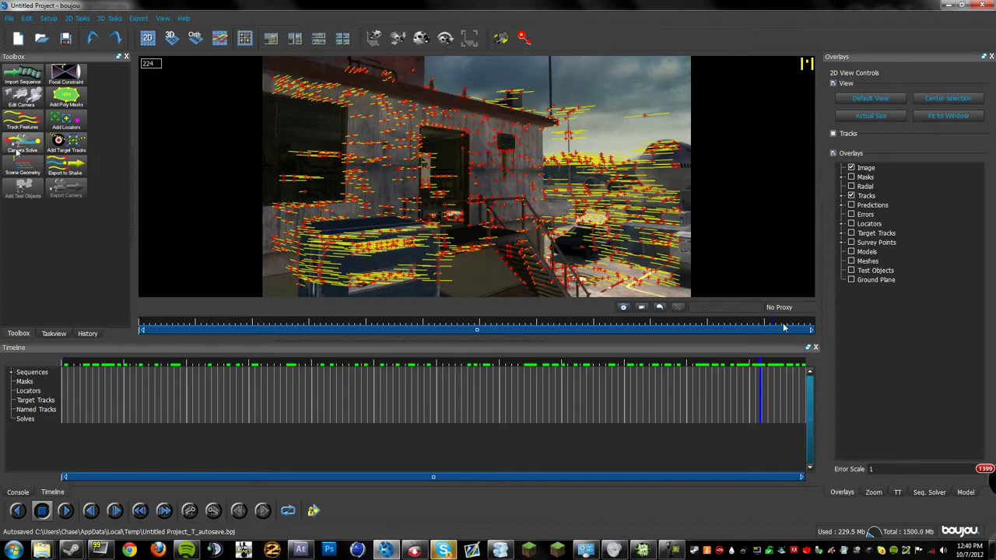
key(Home)
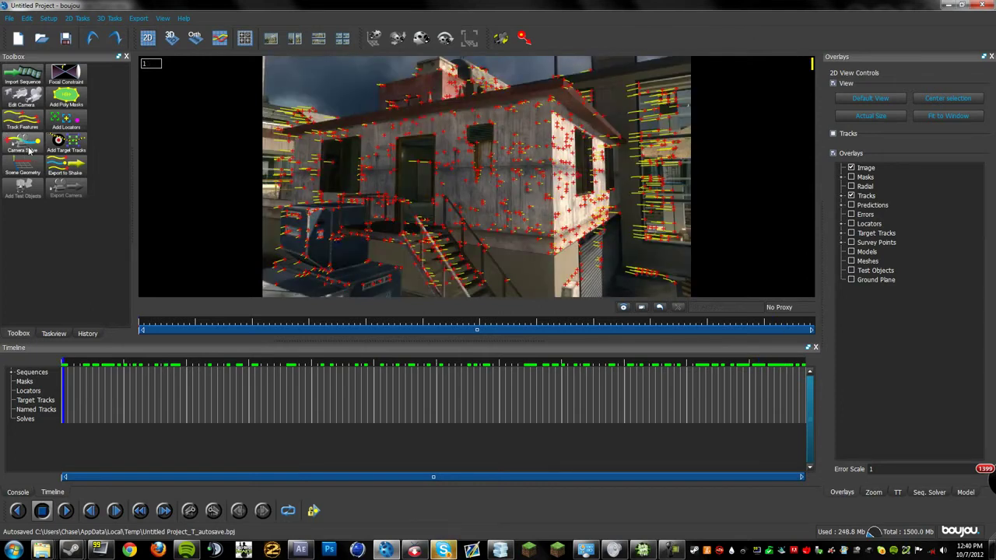
click(24, 144)
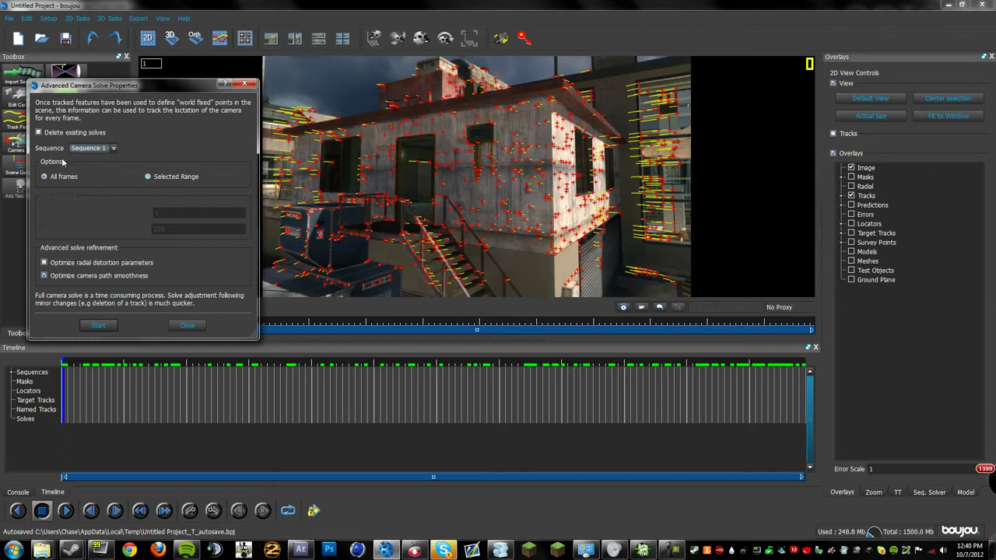
click(99, 325)
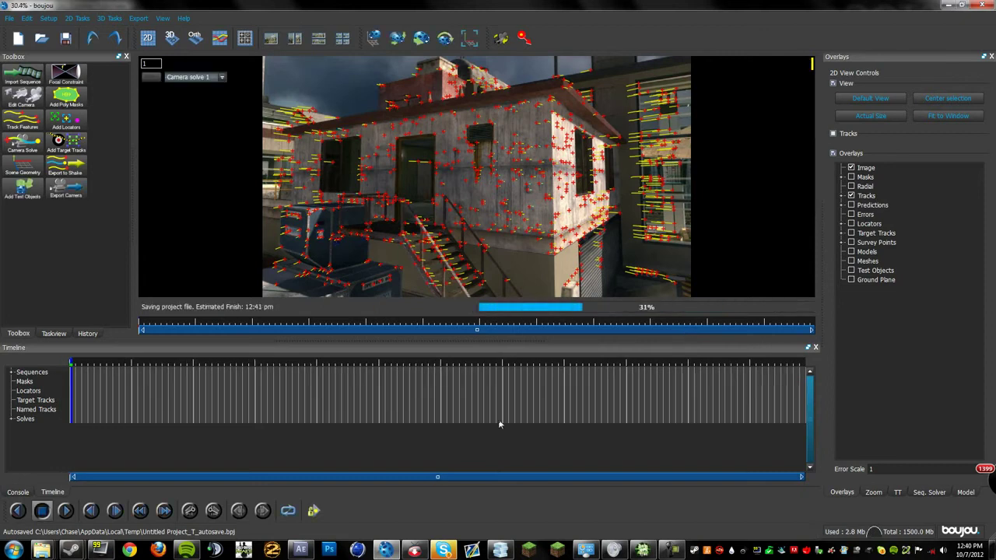
drag(145, 325, 862, 353)
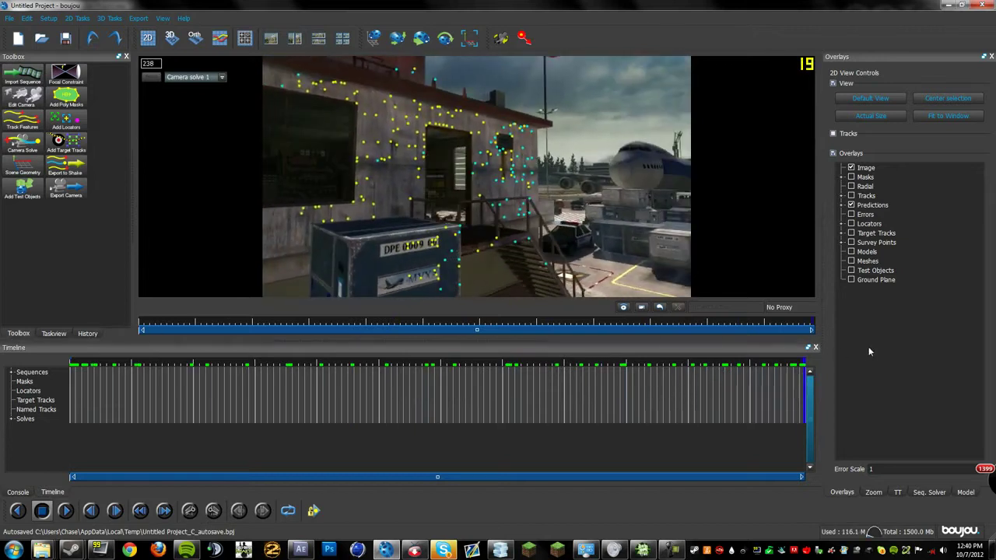
drag(809, 327, 347, 324)
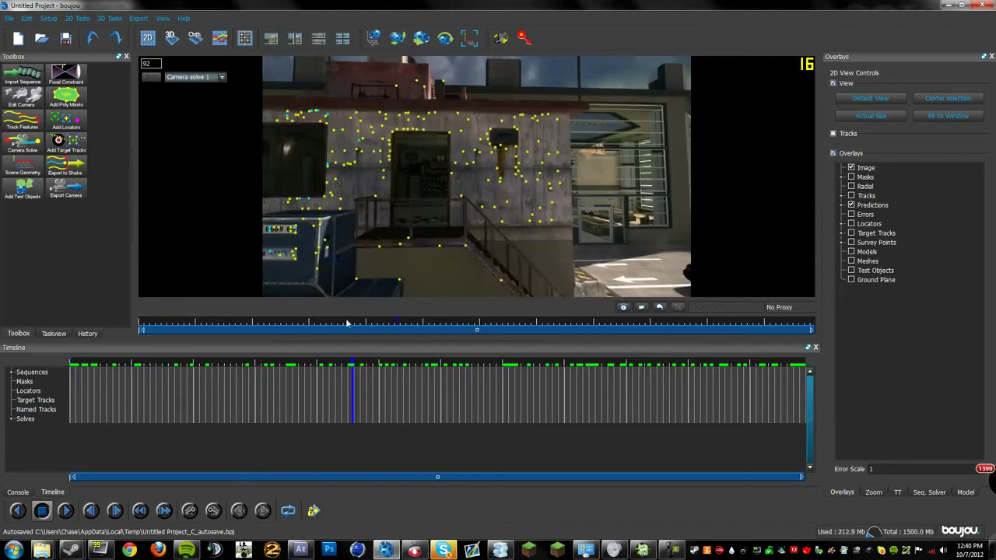
Add an x-axis coordinate frame hint to the scene geometry and connect it to tracks 30 and 521 across the building's front wall.
click(22, 166)
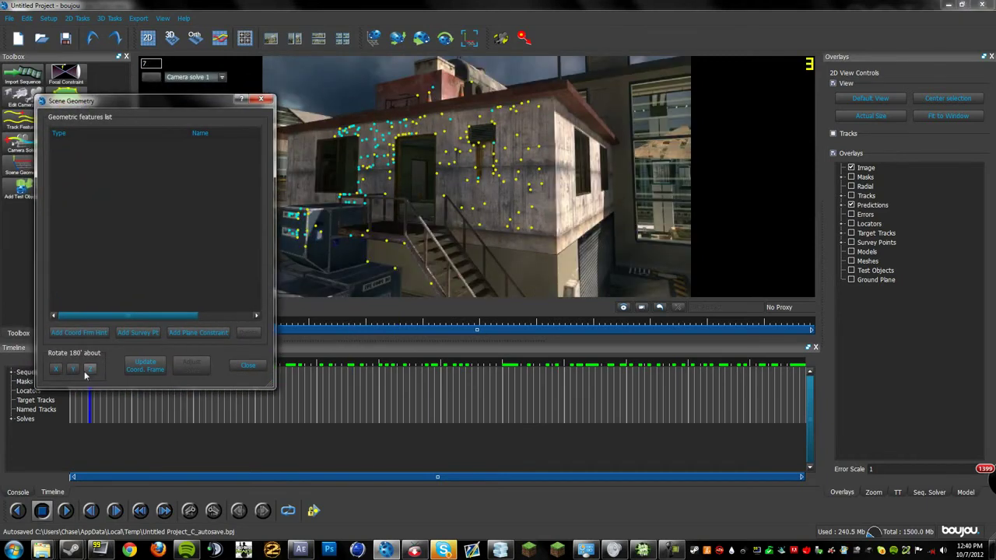
click(85, 332)
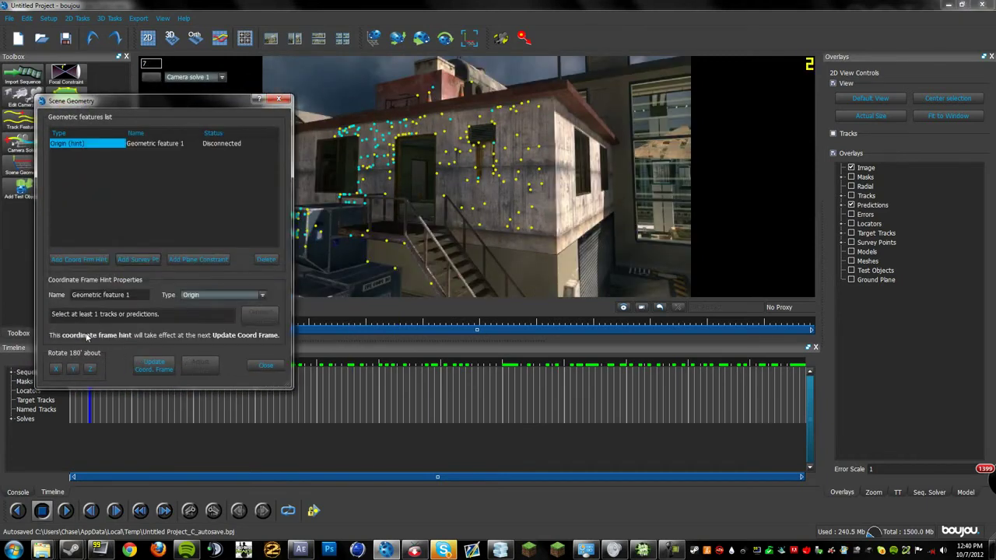
click(262, 294)
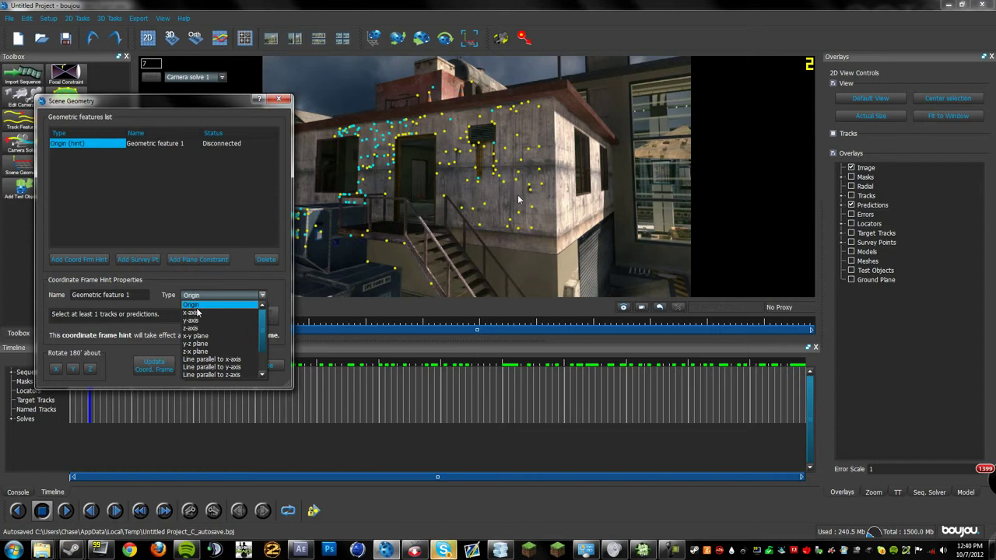
click(194, 312)
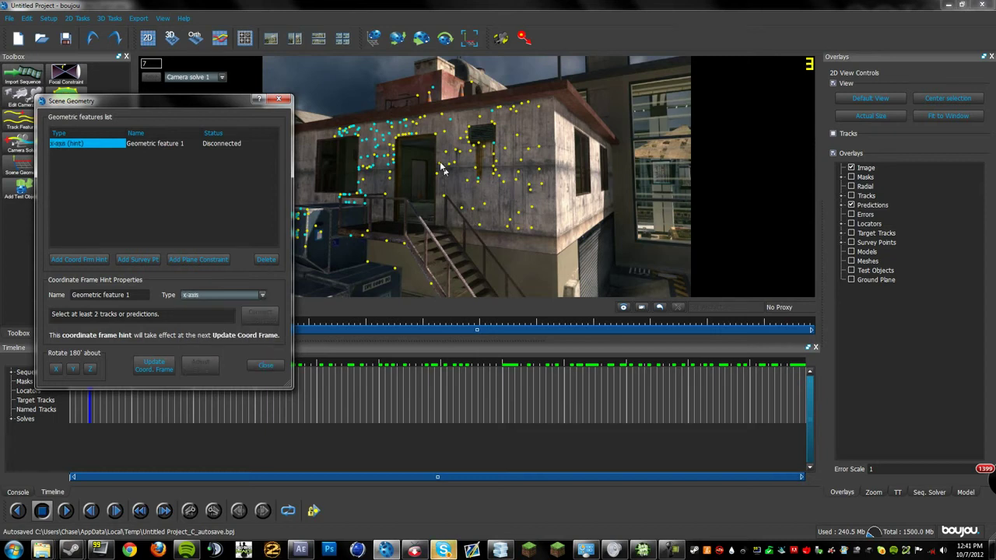
ctrl+click(526, 160)
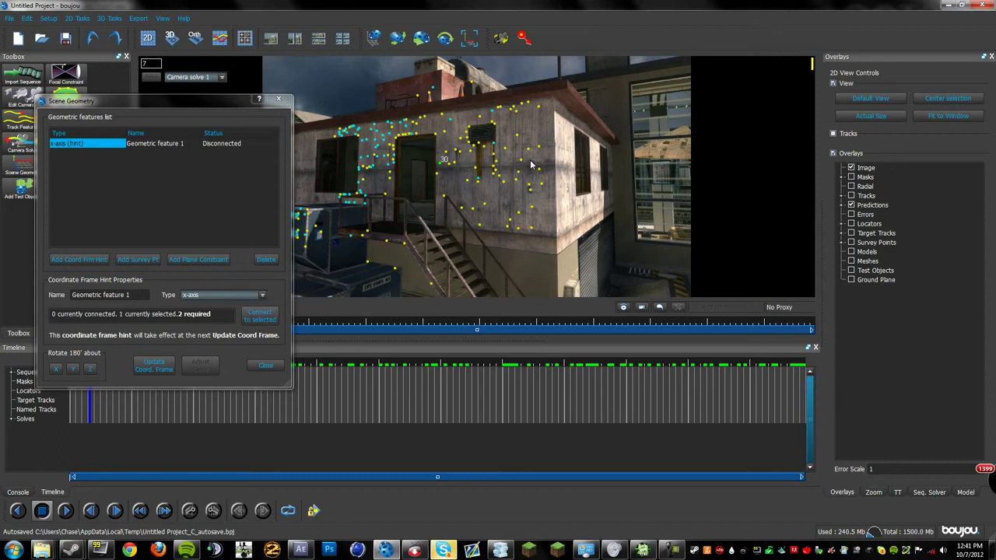
ctrl+click(521, 161)
click(263, 319)
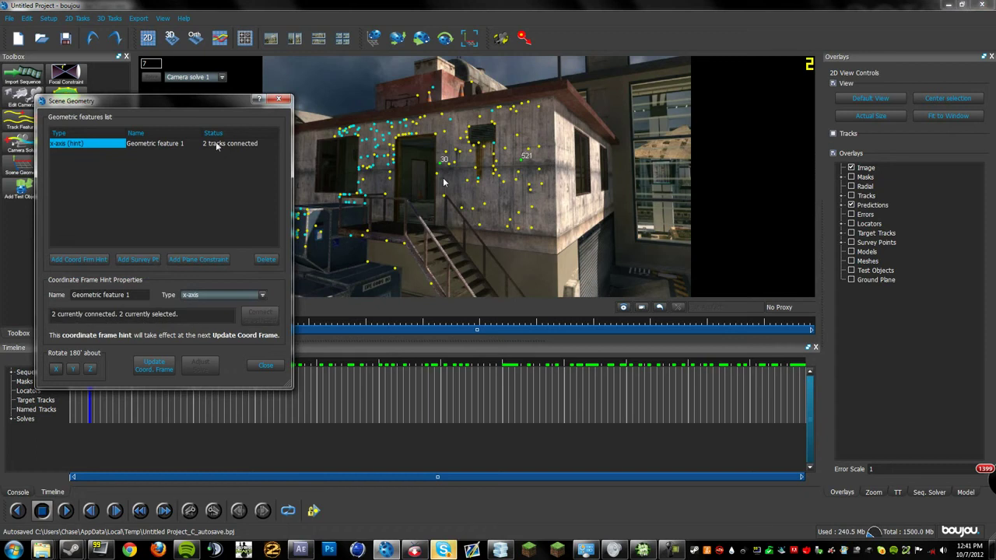
key(ctrl+z)
Add a z-axis coordinate frame hint and connect it to tracks 639 and 228, one above the other on the front wall.
click(79, 259)
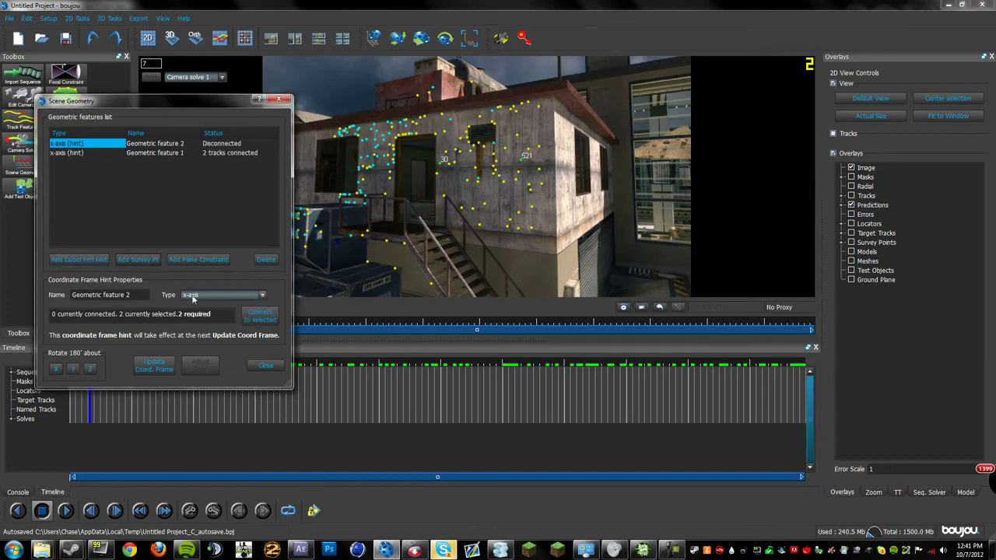
click(192, 297)
click(196, 326)
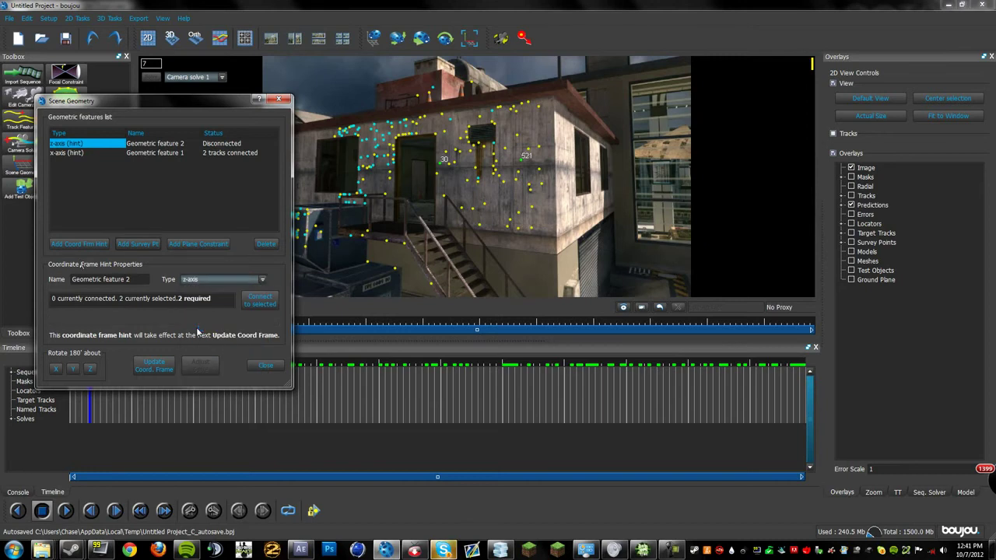
click(478, 207)
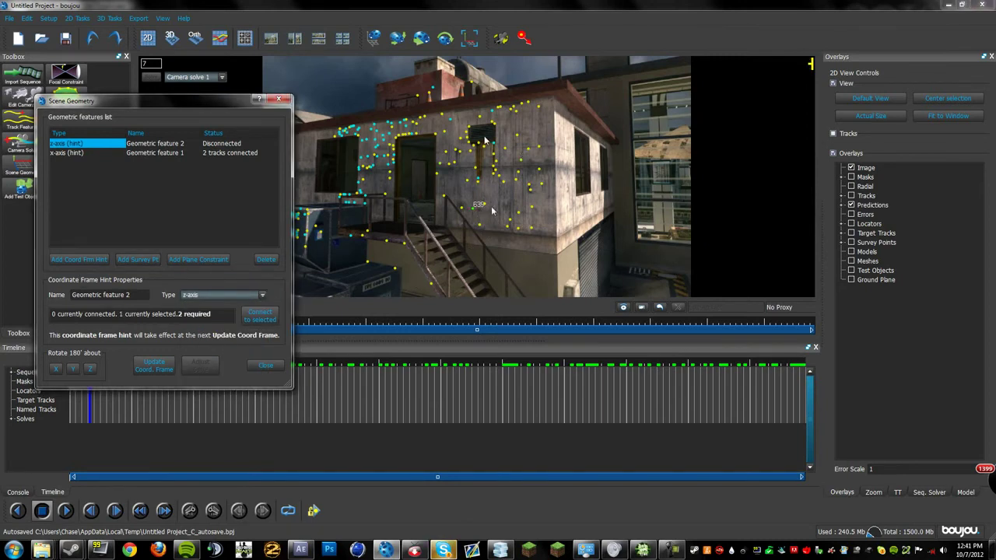
ctrl+click(471, 153)
ctrl+click(475, 153)
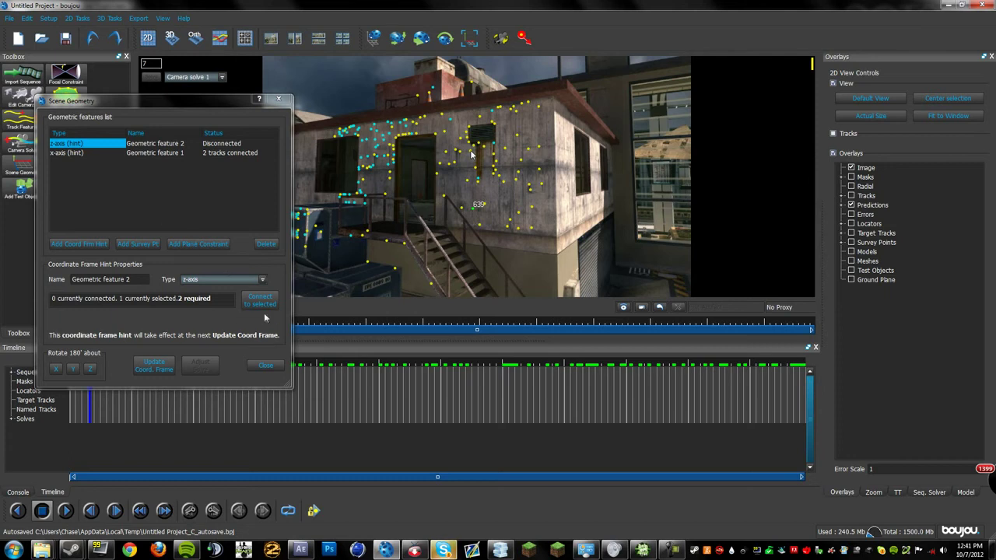
shift+click(470, 154)
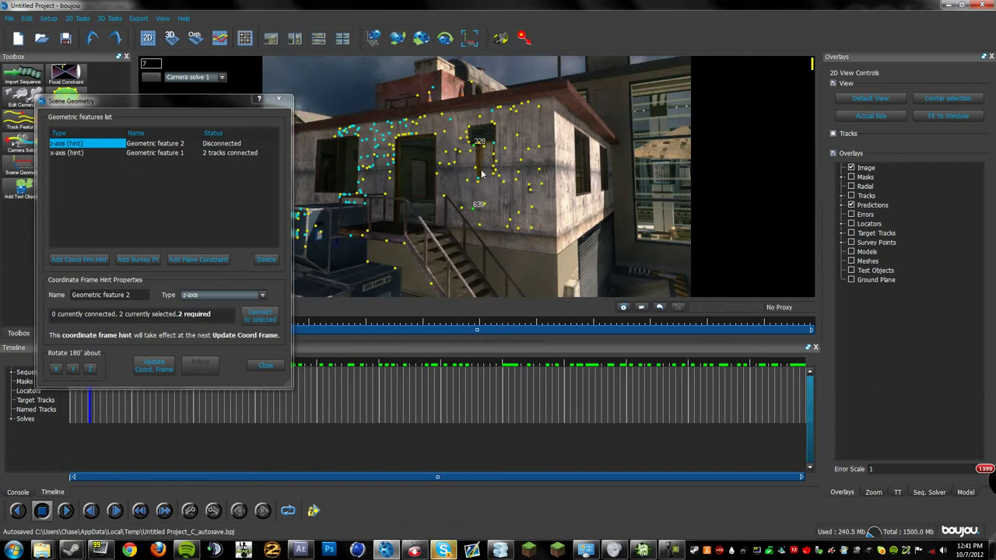
click(256, 316)
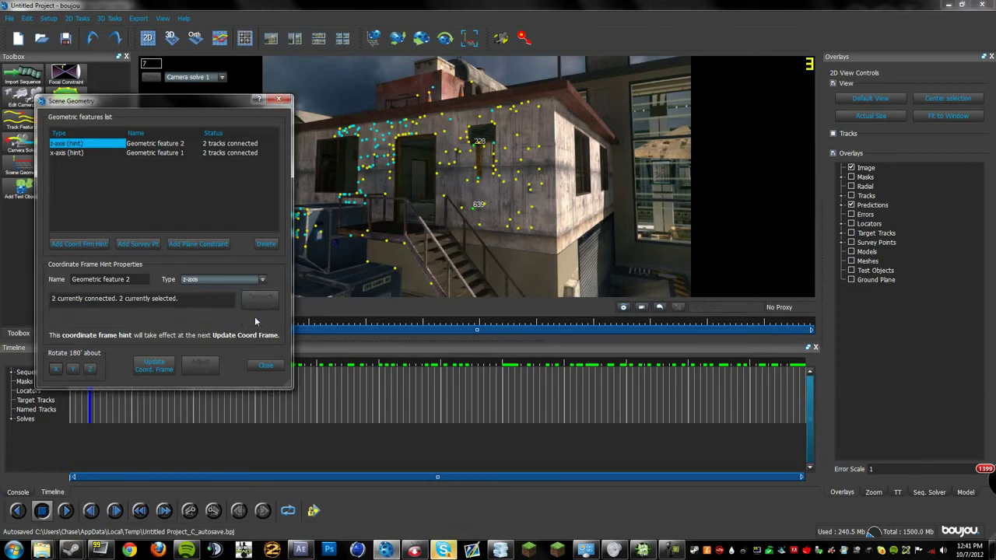
Add an Origin hint connected to track 393 below the small window, update the coordinate frame and close the scene geometry settings.
click(78, 259)
click(233, 295)
click(222, 305)
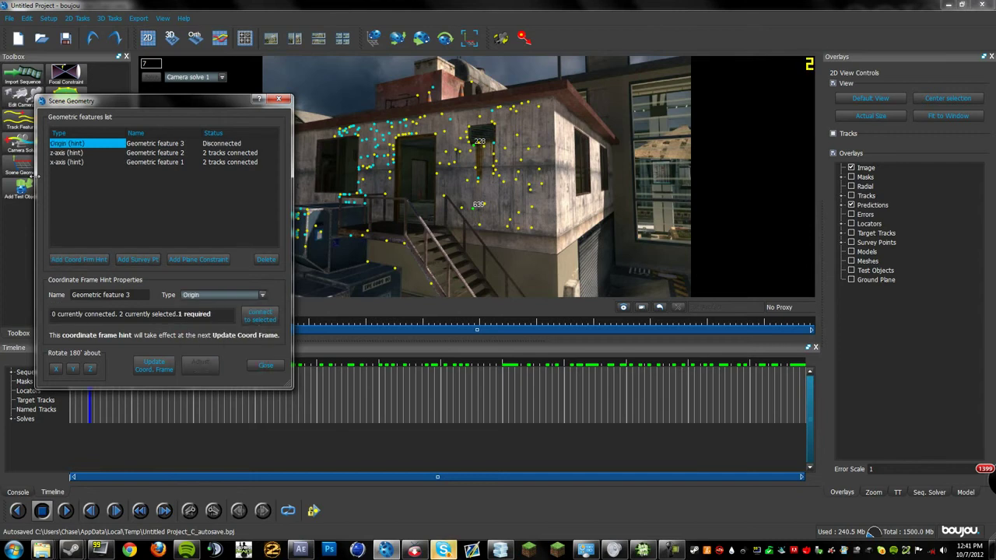
click(477, 173)
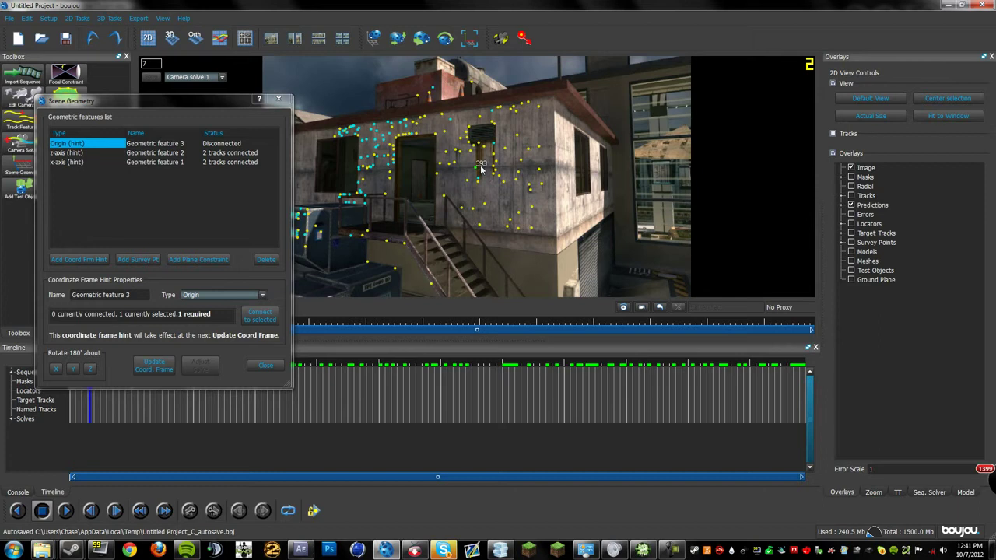
click(261, 317)
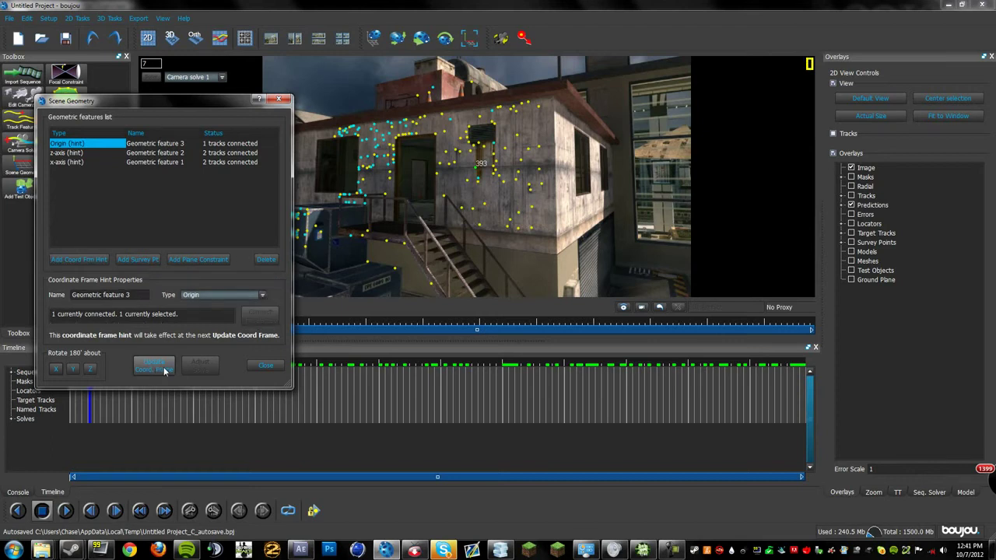
click(266, 365)
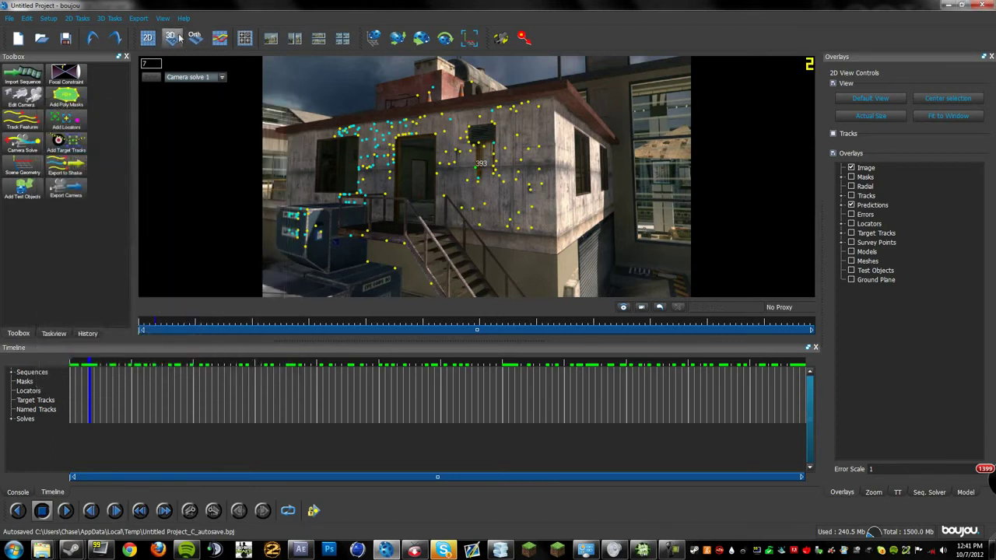
Inspect the solved point cloud against the ground plane in the 3D view, orbiting it and scrubbing through the frames.
click(171, 37)
drag(354, 244, 673, 139)
mouse_move(174, 324)
mouse_down()
mouse_move(779, 351)
mouse_move(240, 327)
mouse_up()
mouse_move(311, 280)
mouse_down()
mouse_move(358, 236)
mouse_move(435, 311)
mouse_move(644, 373)
mouse_up()
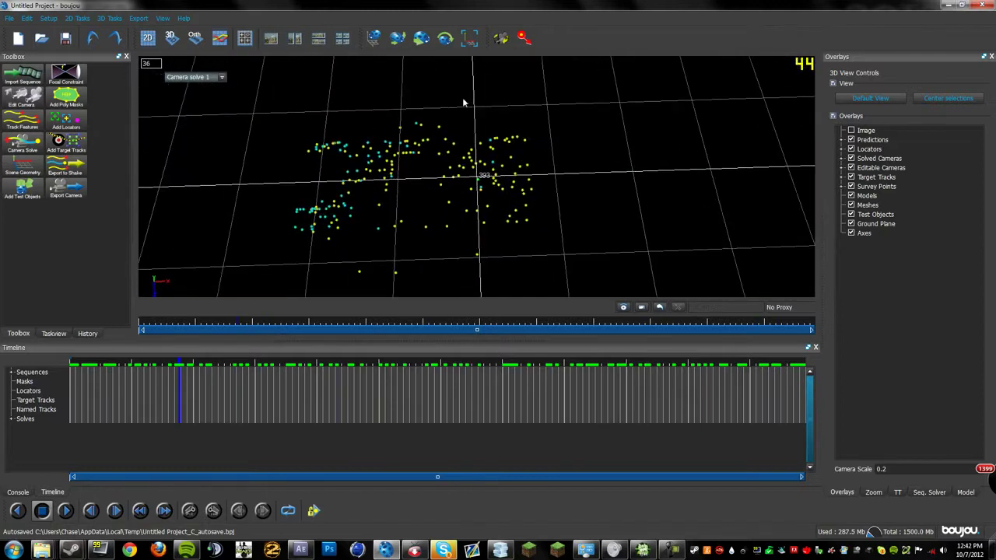
mouse_move(587, 261)
mouse_down()
mouse_move(662, 178)
mouse_move(654, 229)
mouse_move(586, 254)
mouse_move(623, 218)
mouse_move(633, 178)
mouse_move(583, 253)
mouse_up()
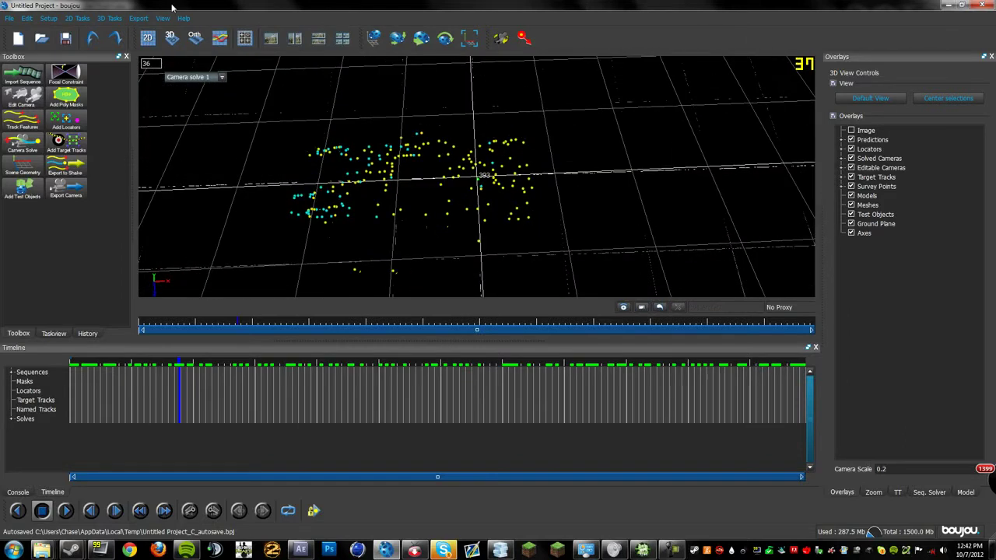
Start a camera solve export of type Cinema 4D (*.c4d) and scale the scene by 100.
click(138, 19)
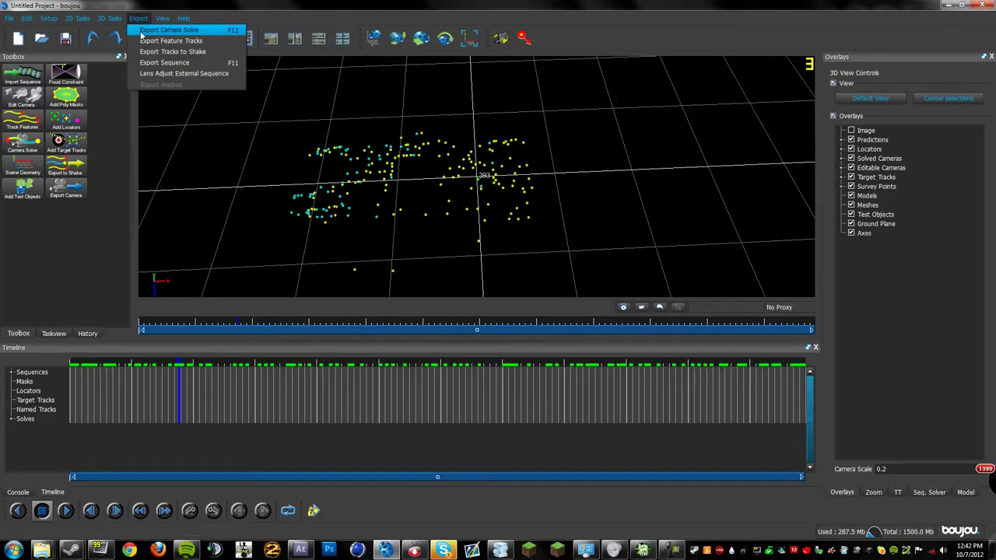
click(167, 30)
drag(527, 145, 459, 118)
drag(496, 306, 277, 296)
text(100)
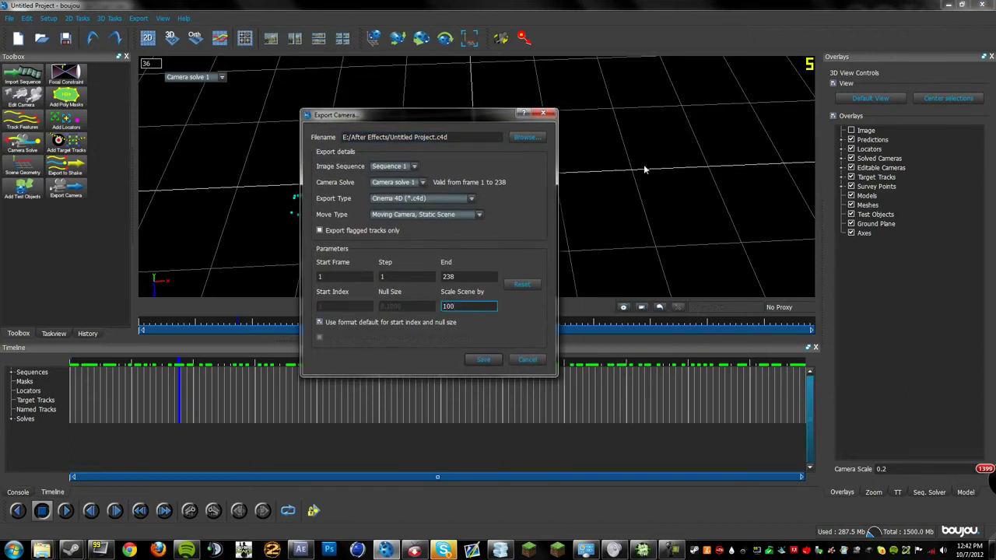
Name the camera export tutorialtrack1 in the tutorial/track1 folder and save it.
click(526, 137)
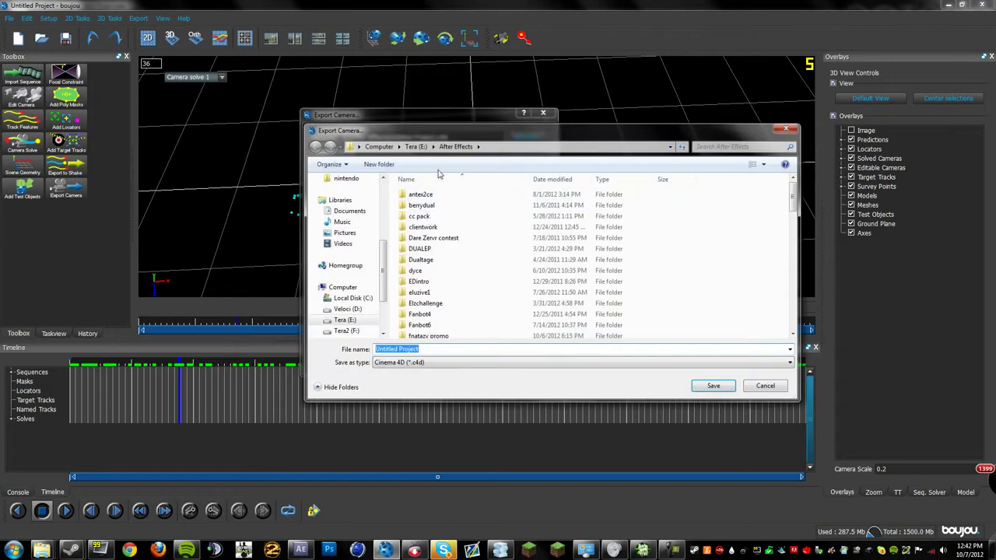
click(427, 215)
text(tu)
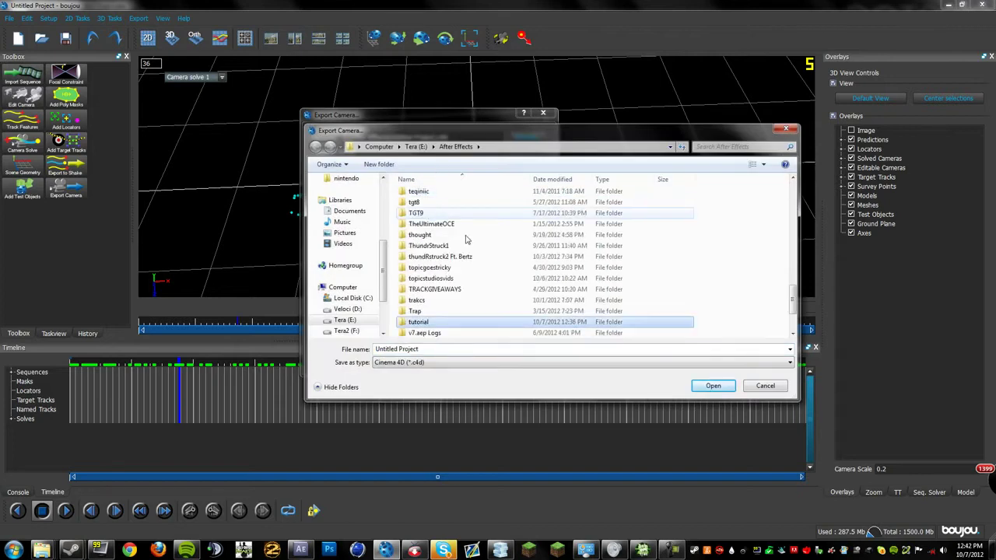
double_click(427, 323)
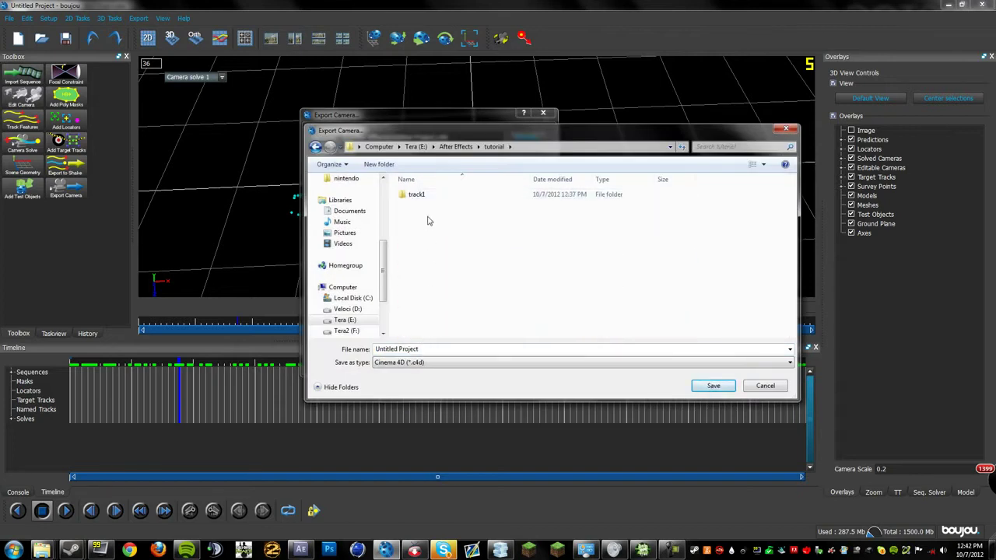
double_click(417, 194)
triple_click(422, 348)
text(tu)
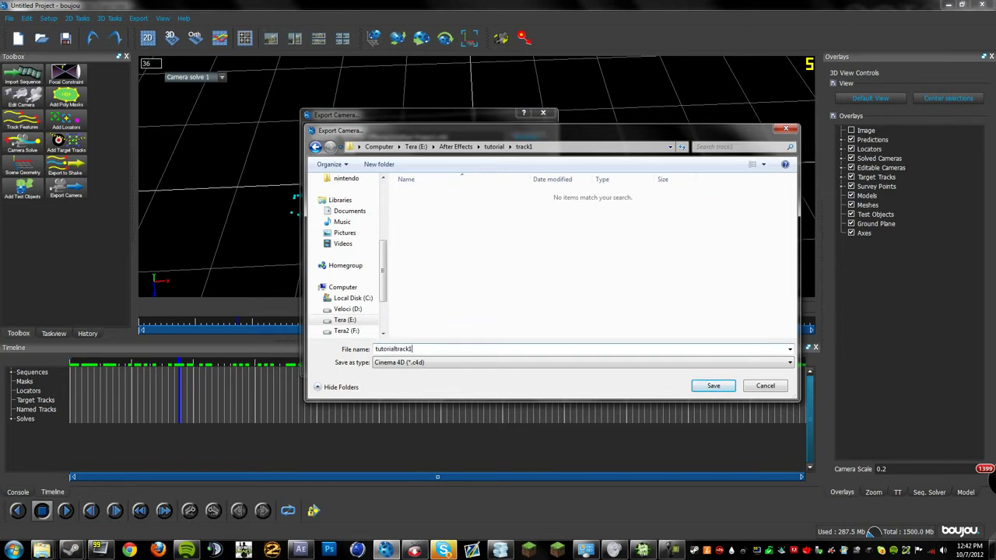
text(torialtrack1)
key(Return)
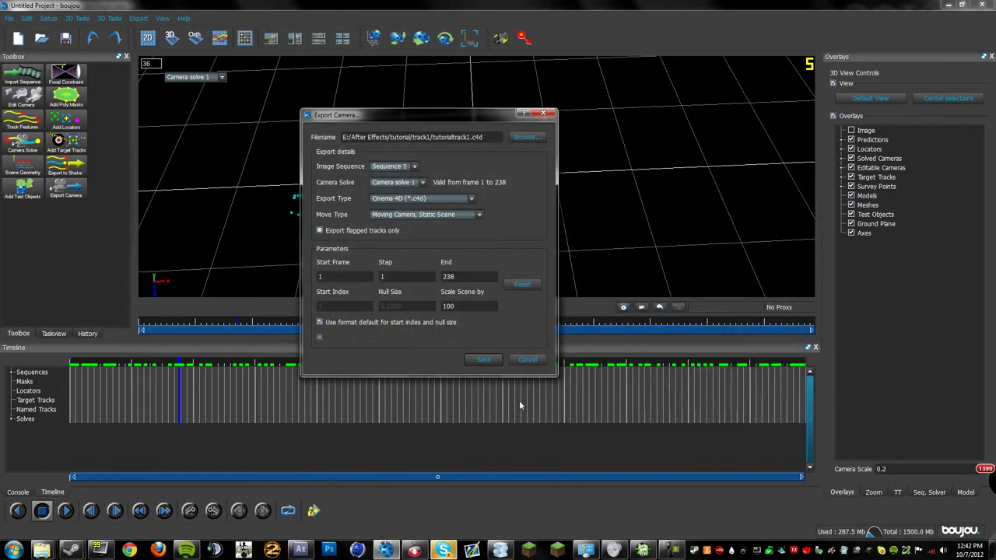
click(483, 360)
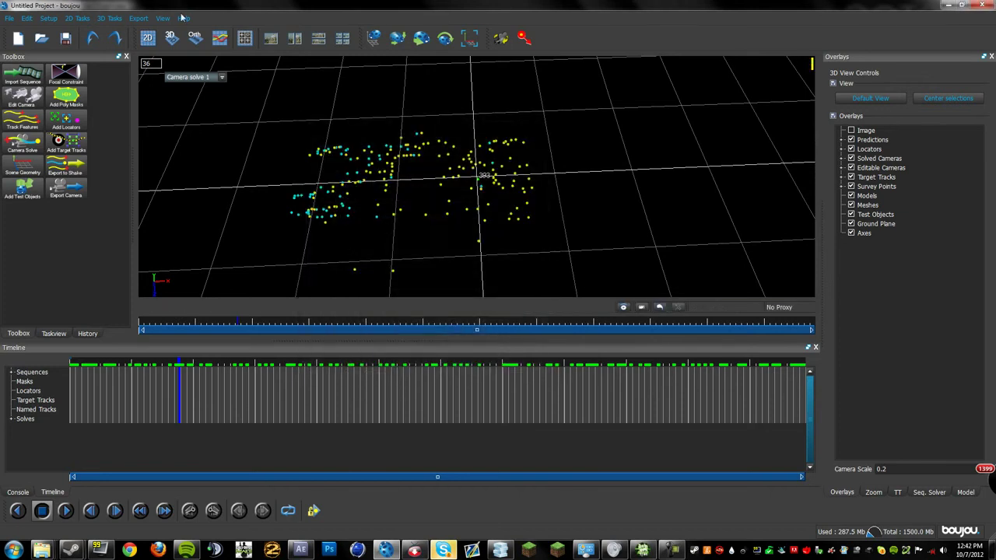
Export Sequence 1 as the Windows AVI file track1__export.avi in the tutorial/track1 folder, with display adjustments applied and no resize.
click(139, 18)
click(164, 62)
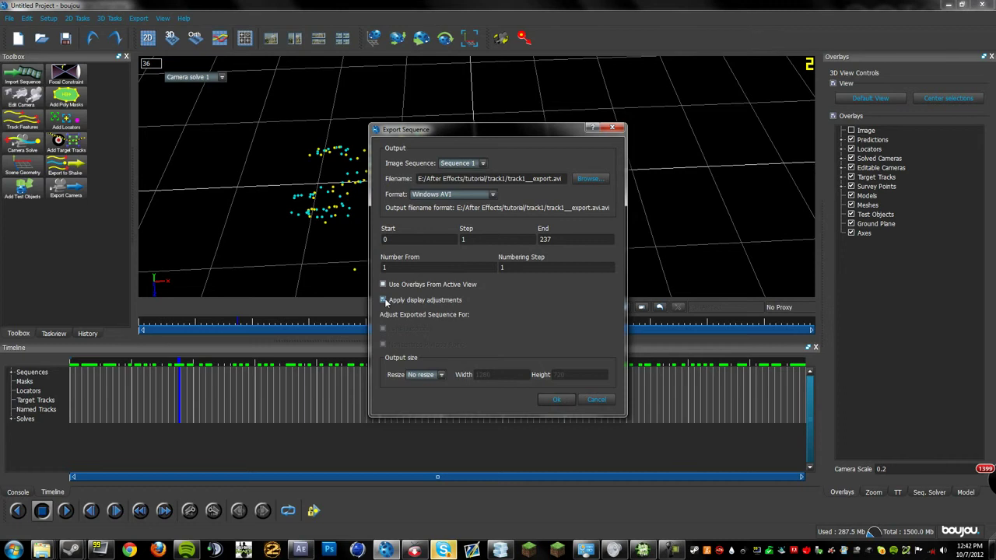
click(550, 399)
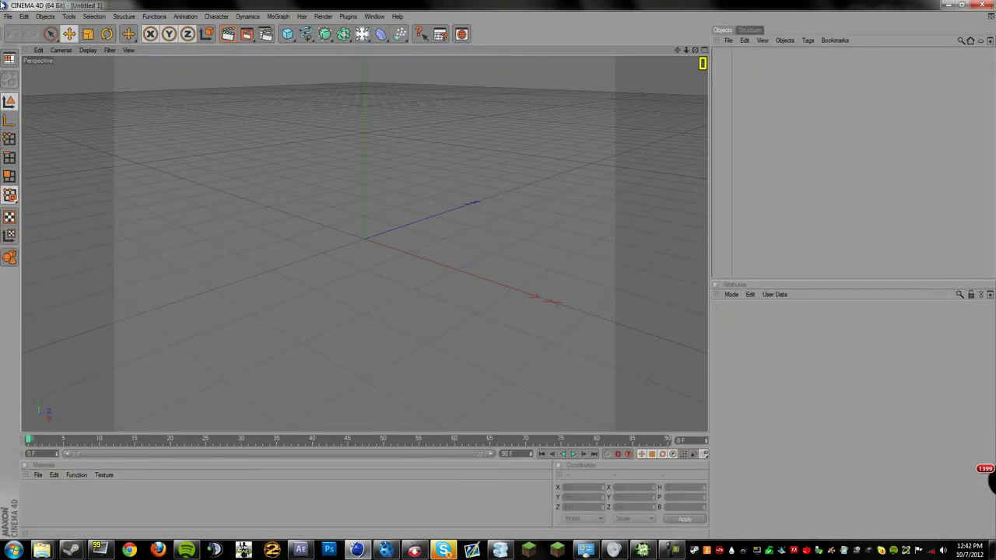
Open the exported camera solve tutorialtrack1 from the After Effects/tutorial/track1 folder on drive E, accepting the LightWave 3D import settings.
click(8, 16)
click(21, 41)
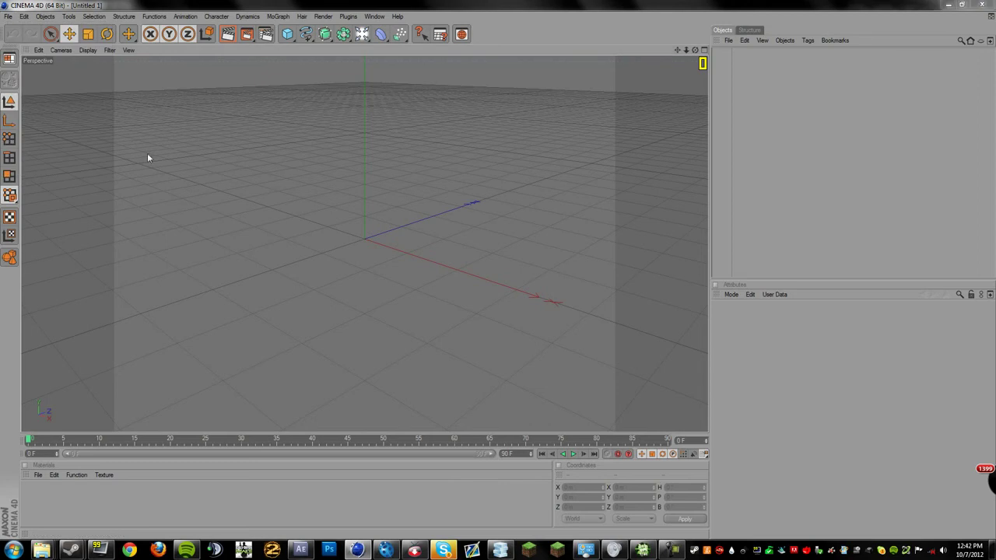
click(194, 37)
click(149, 35)
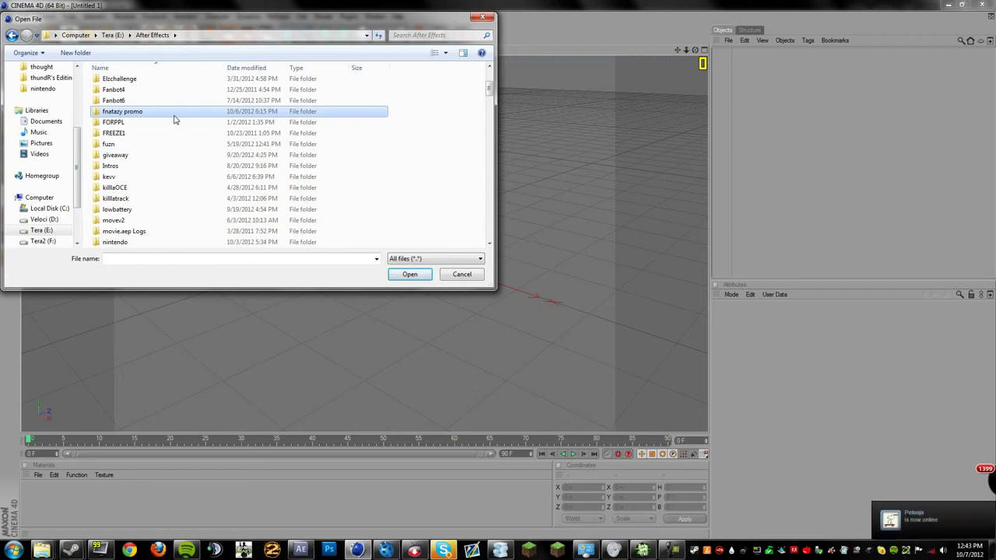
text(tu)
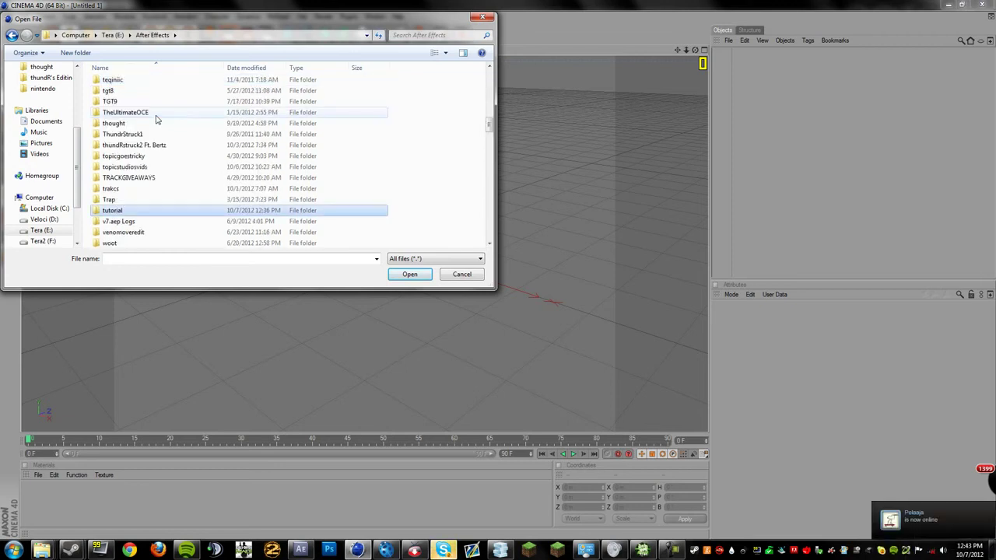
double_click(156, 212)
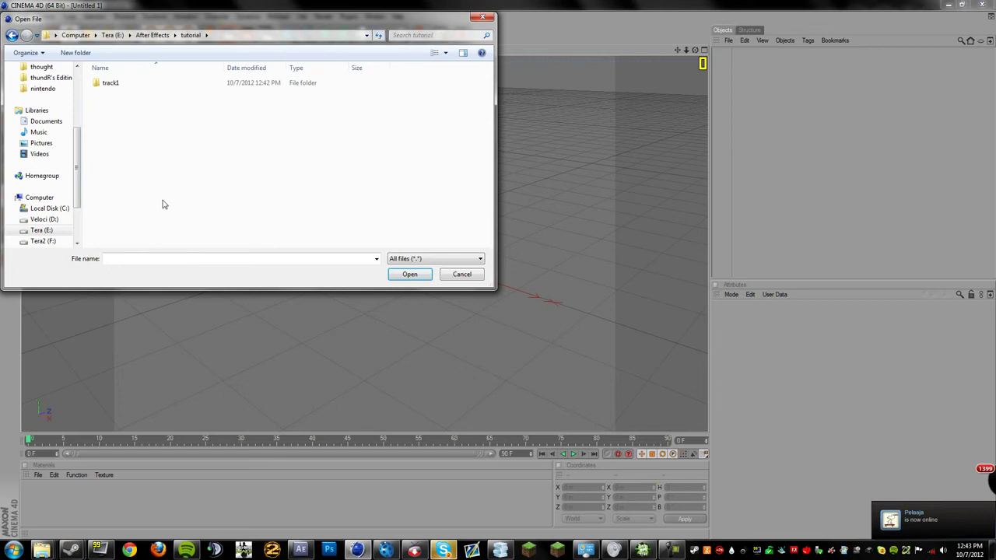
click(153, 35)
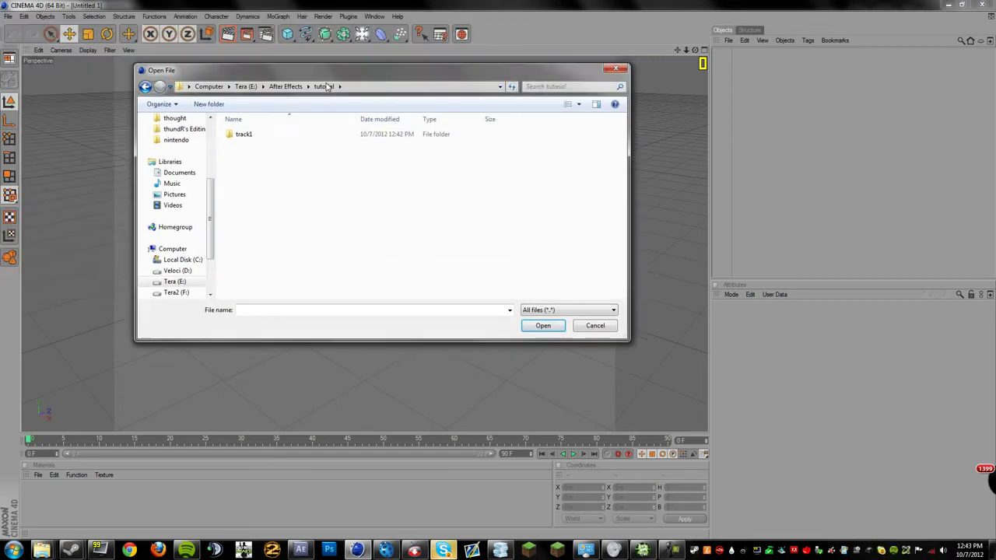
drag(331, 87, 322, 88)
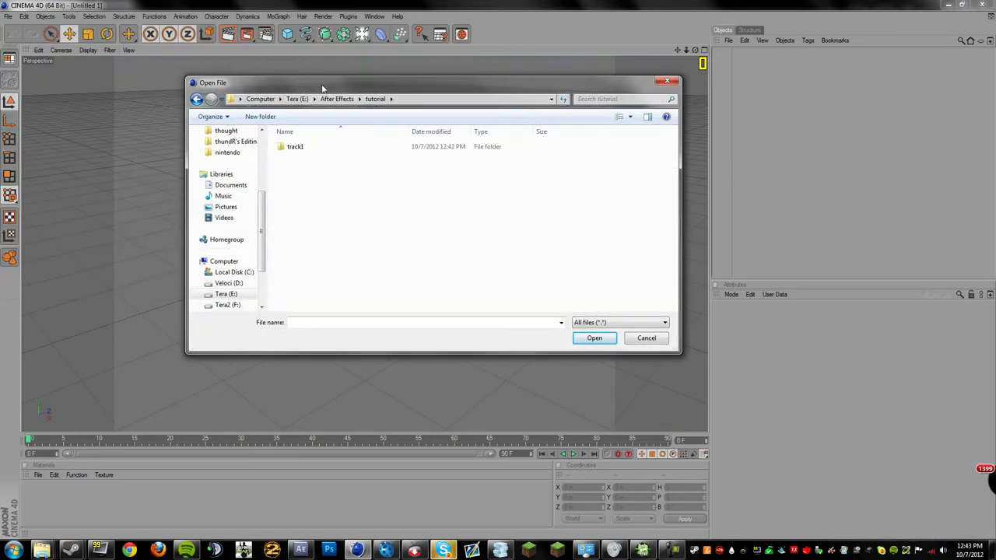
double_click(303, 151)
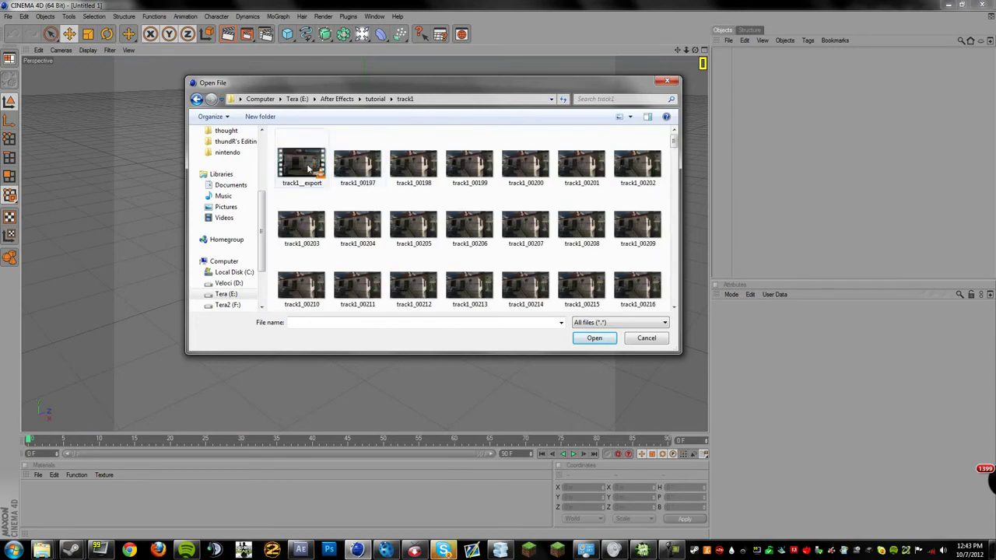
drag(674, 144, 673, 296)
double_click(359, 285)
click(342, 373)
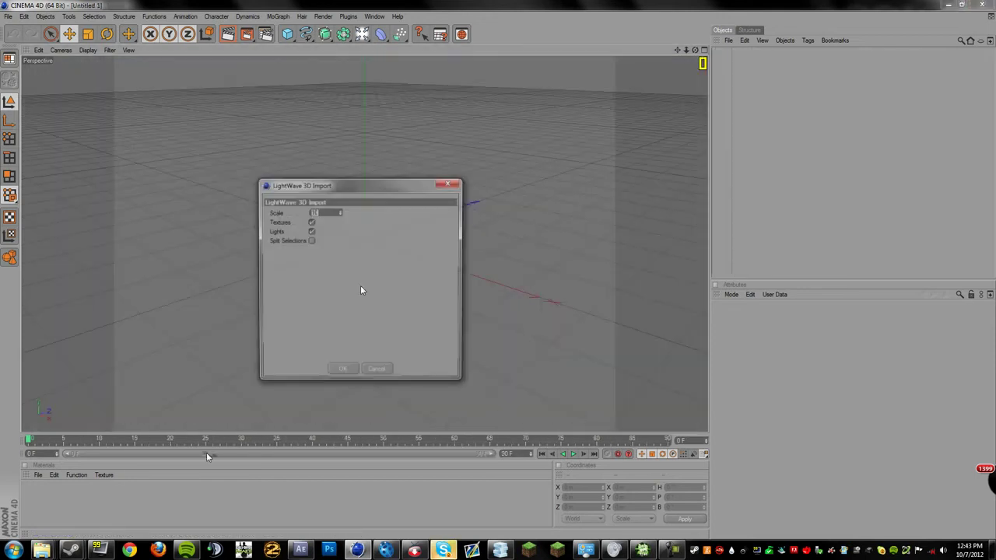
drag(43, 441, 1, 454)
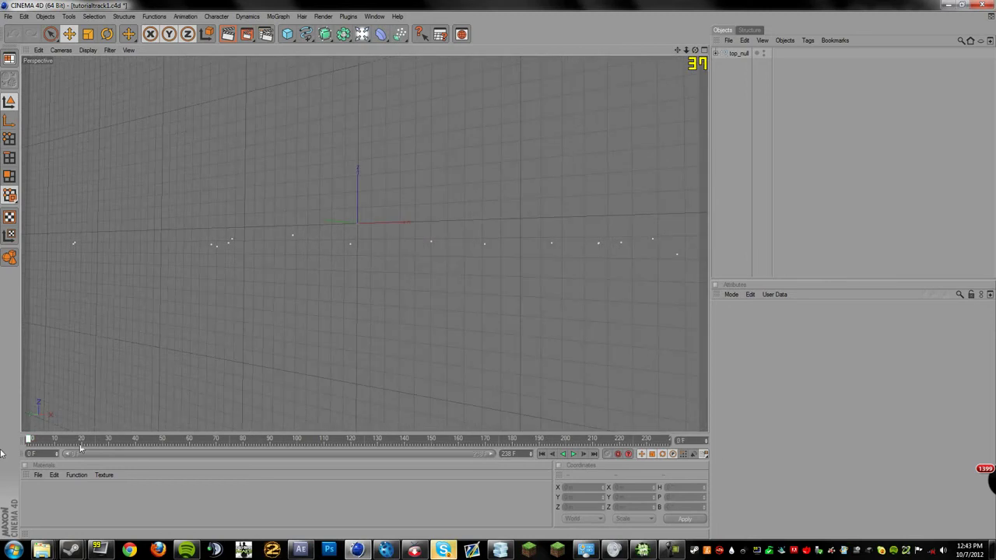
Create a new material and turn off its specular channel.
click(8, 17)
key(Escape)
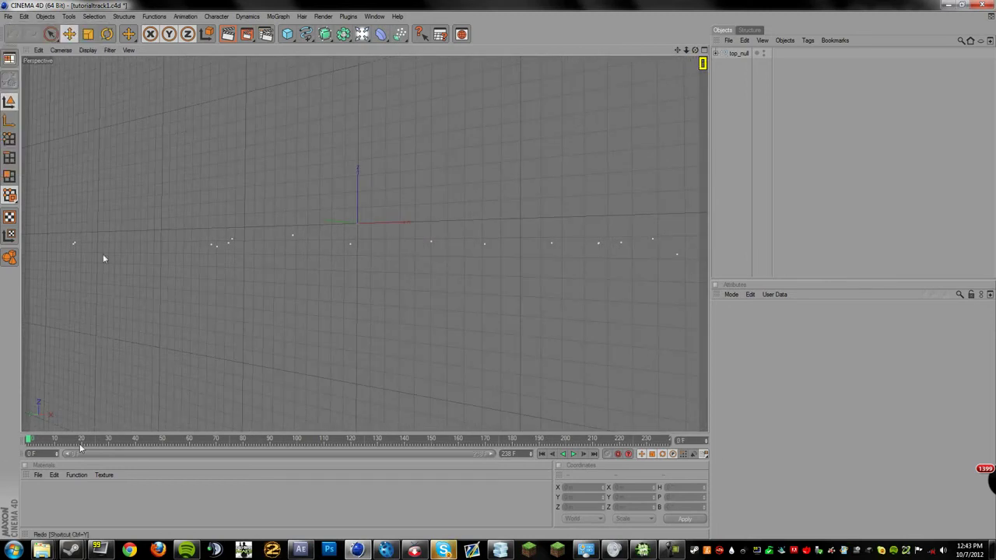
double_click(36, 495)
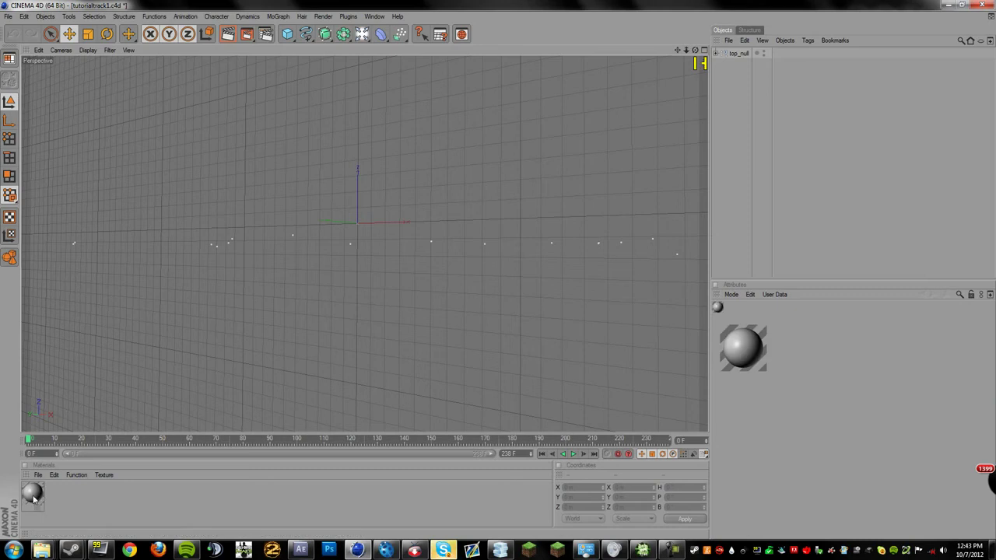
double_click(33, 495)
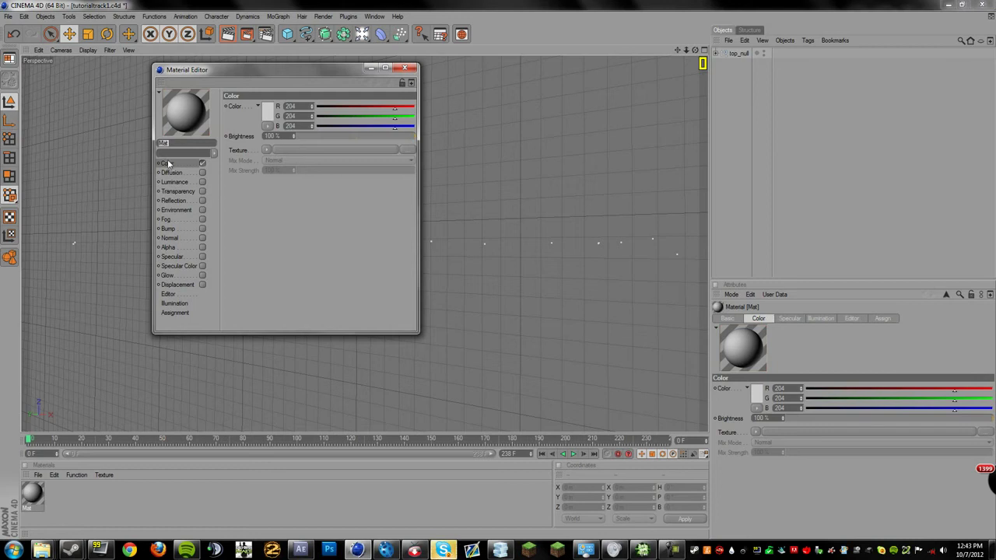
click(267, 150)
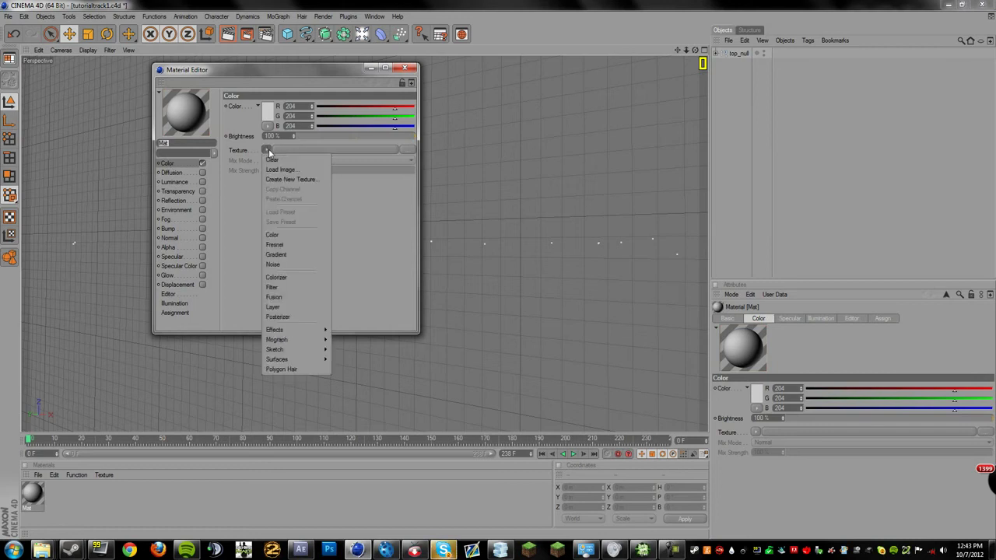
click(202, 257)
Load track1__export.avi from the After Effects/tutorial/track1 folder as the material's color texture and close the material's settings.
click(267, 150)
click(275, 169)
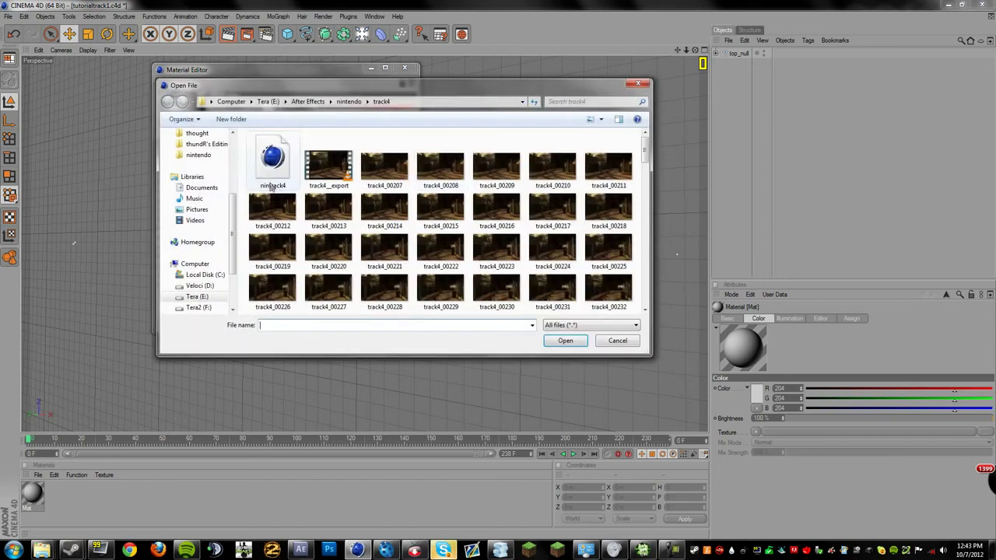
click(308, 102)
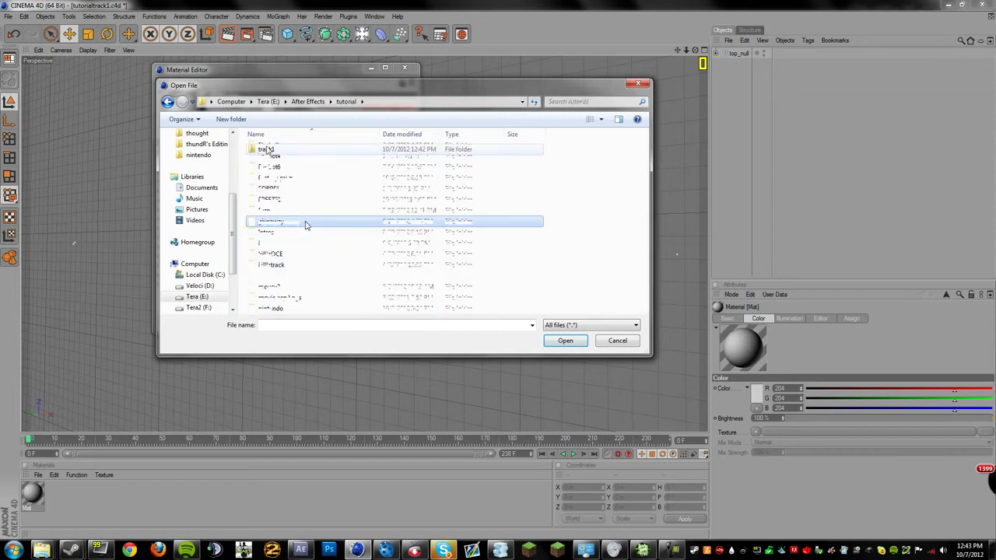
double_click(284, 145)
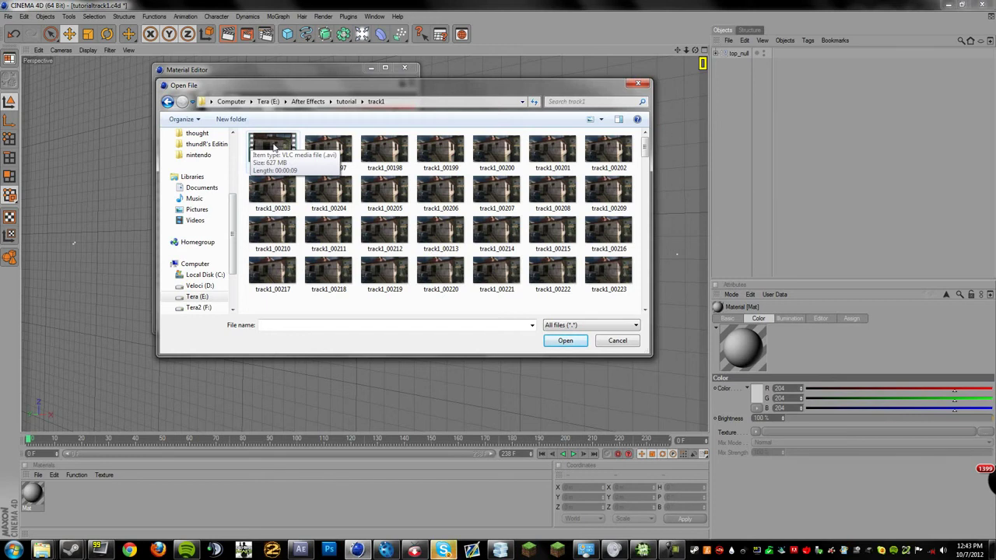
double_click(274, 146)
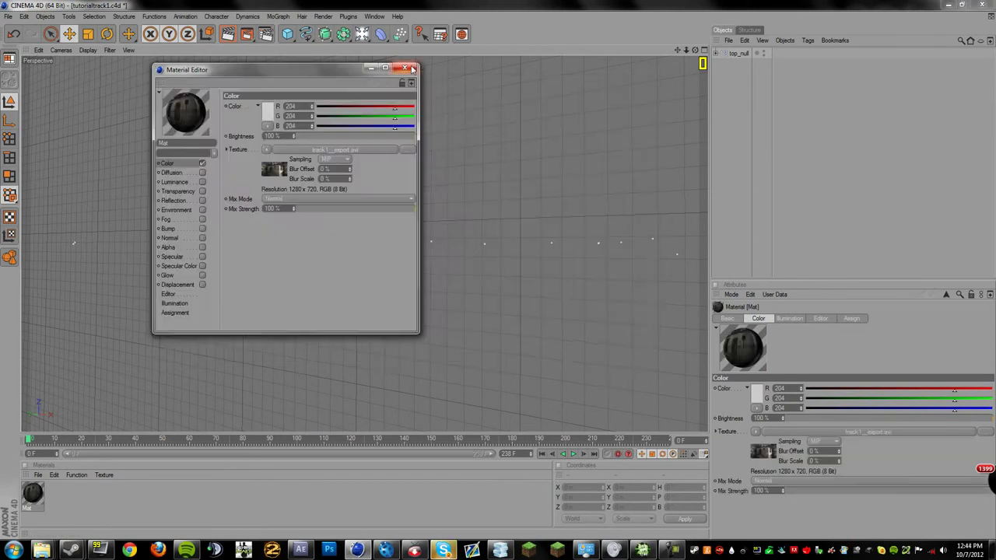
click(410, 68)
Add a Background object with the footage material applied, and scrub through the timeline to check the footage against the camera solve.
click(362, 36)
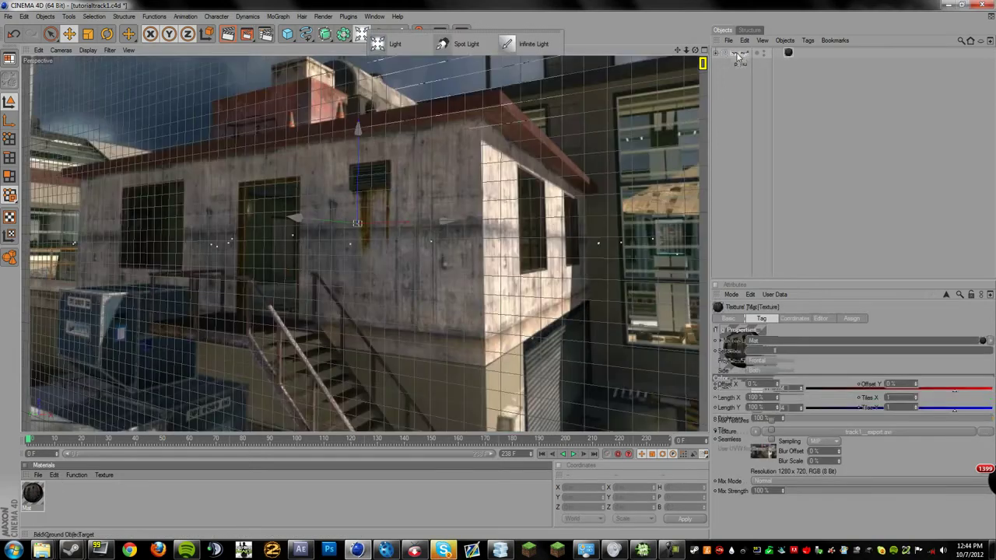
drag(28, 442, 194, 440)
drag(138, 451, 459, 470)
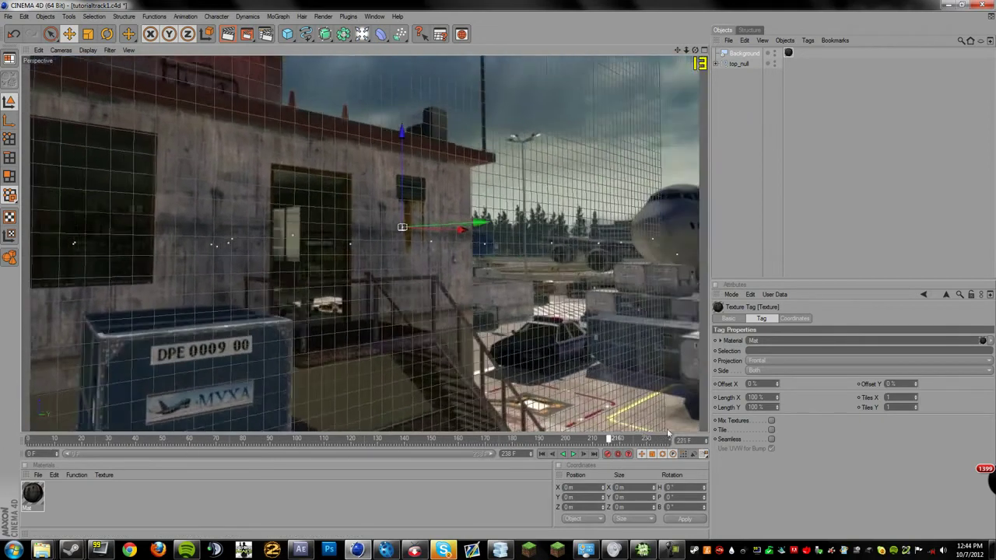
drag(609, 438, 210, 440)
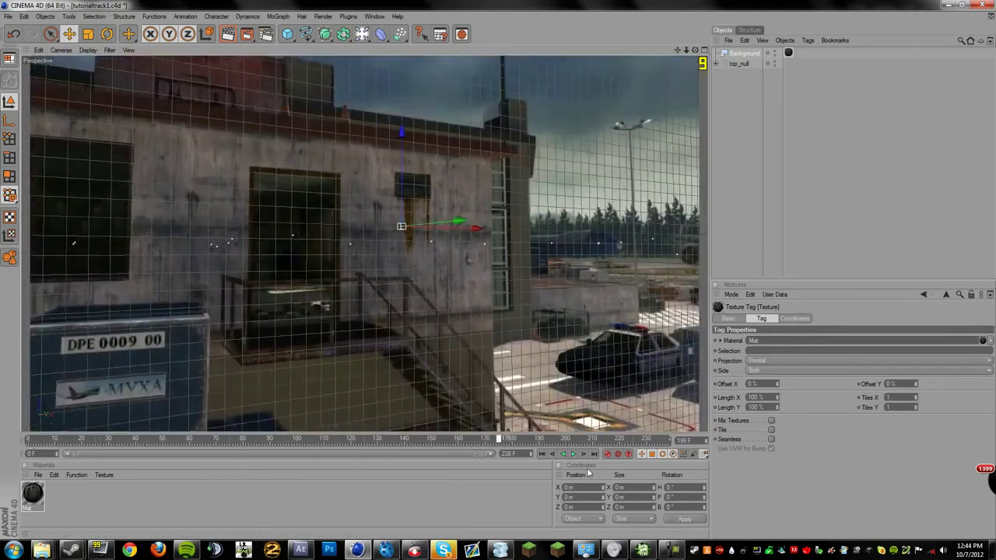
drag(588, 472, 69, 478)
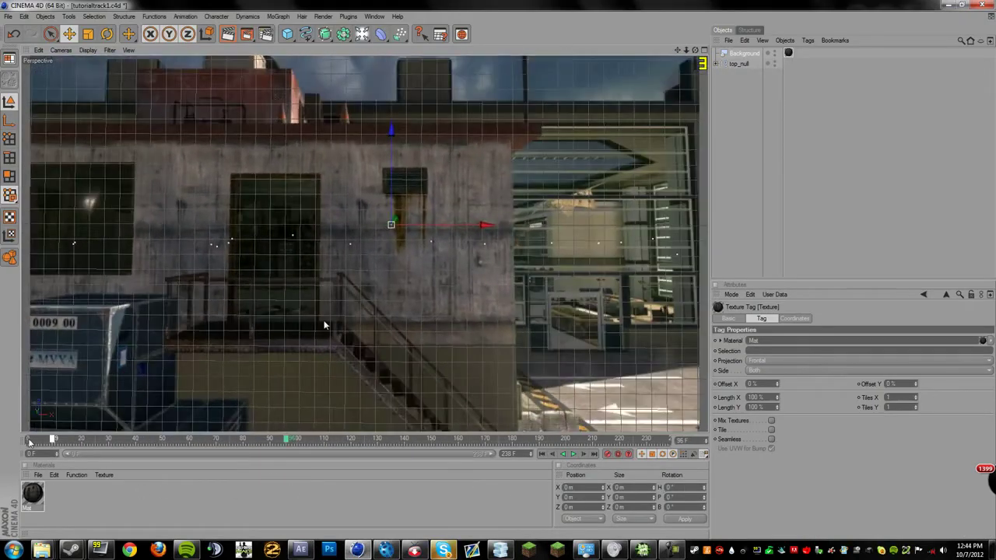
Add a MoGraph Text object and rotate it to a pitch of -90° so it stands upright against the wall.
click(277, 17)
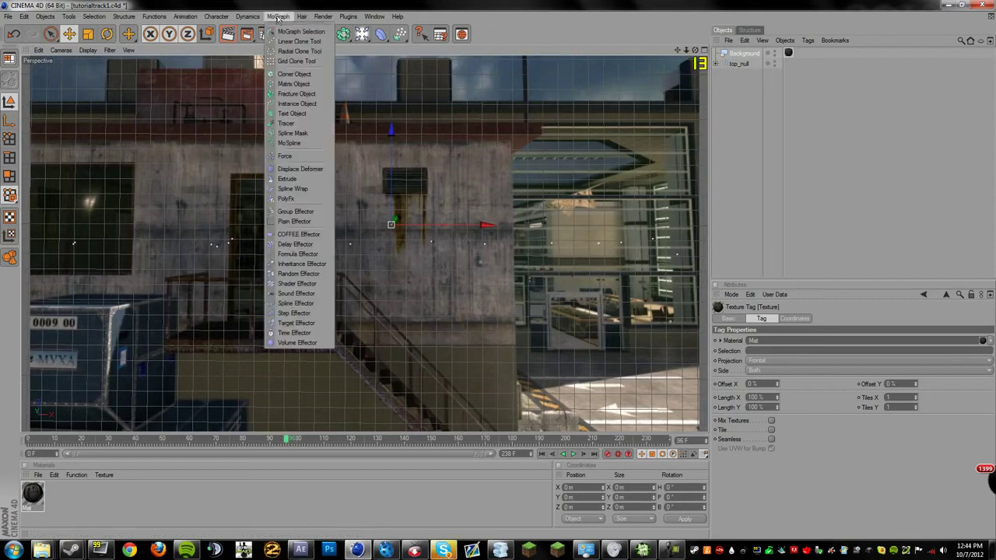
click(292, 114)
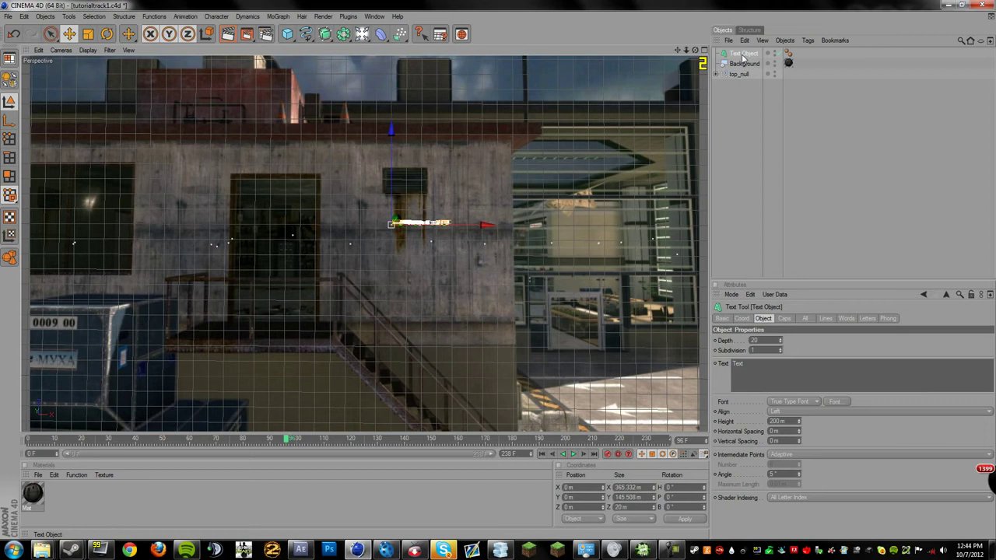
key(r)
drag(394, 257, 395, 167)
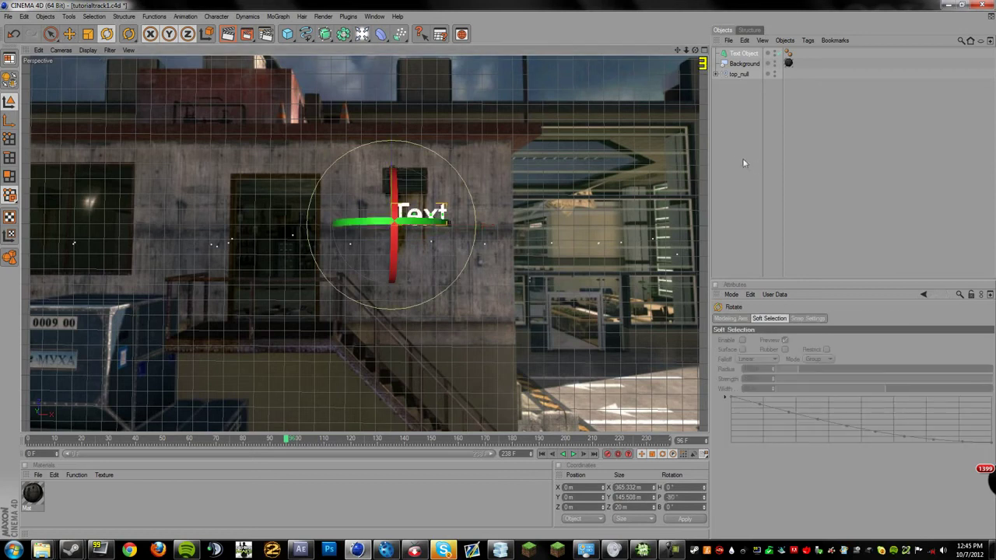
Set the Text object's alignment to Middle and its text to TUTORIAL.
click(743, 53)
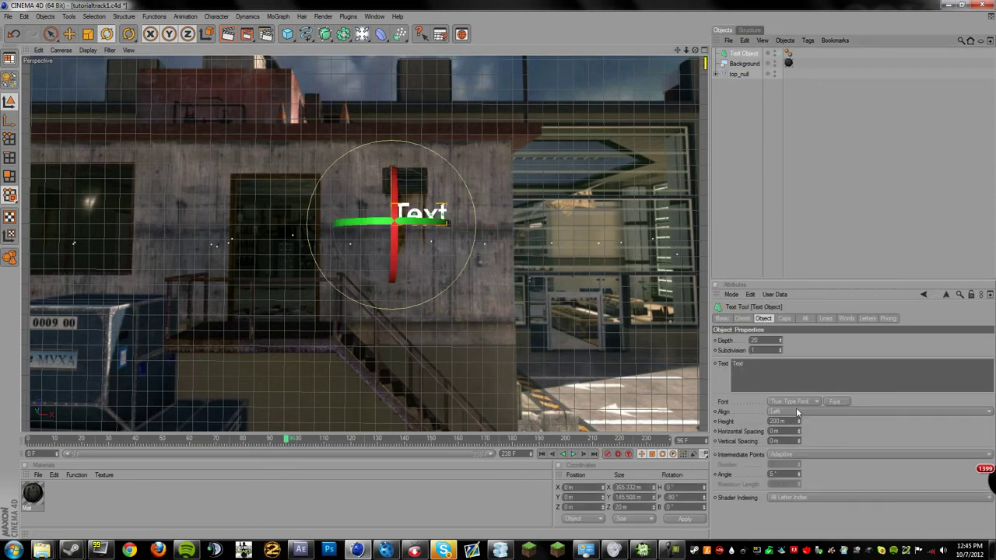
click(796, 412)
click(790, 423)
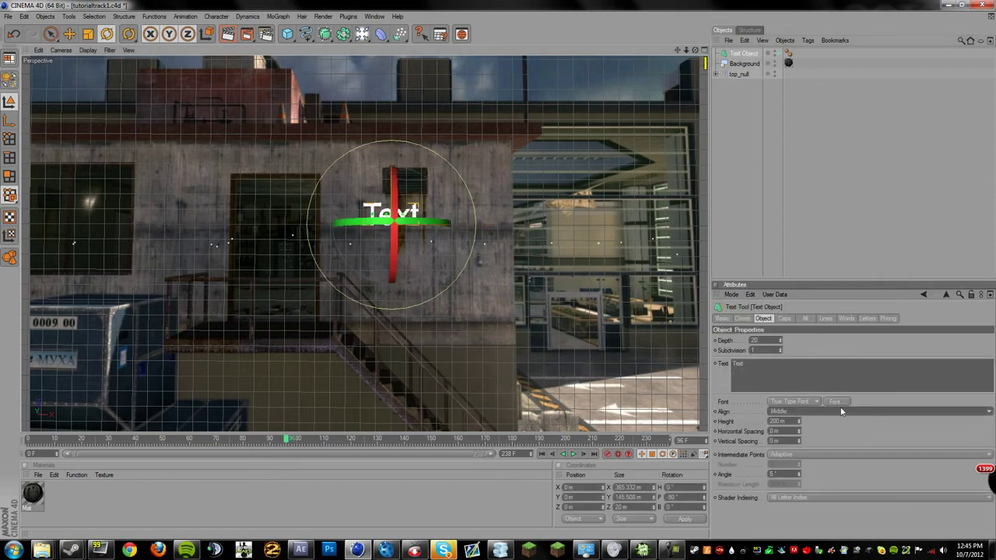
double_click(830, 380)
text(TUTORI)
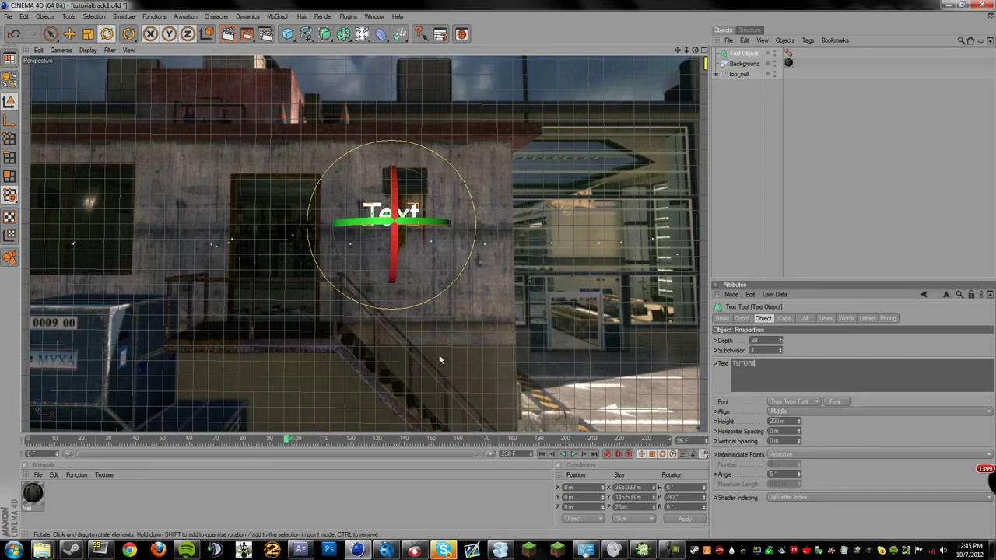
key(BackSpace)
key(BackSpace)
key(BackSpace)
key(BackSpace)
key(BackSpace)
key(BackSpace)
key(BackSpace)
key(BackSpace)
text(TUTORIALe)
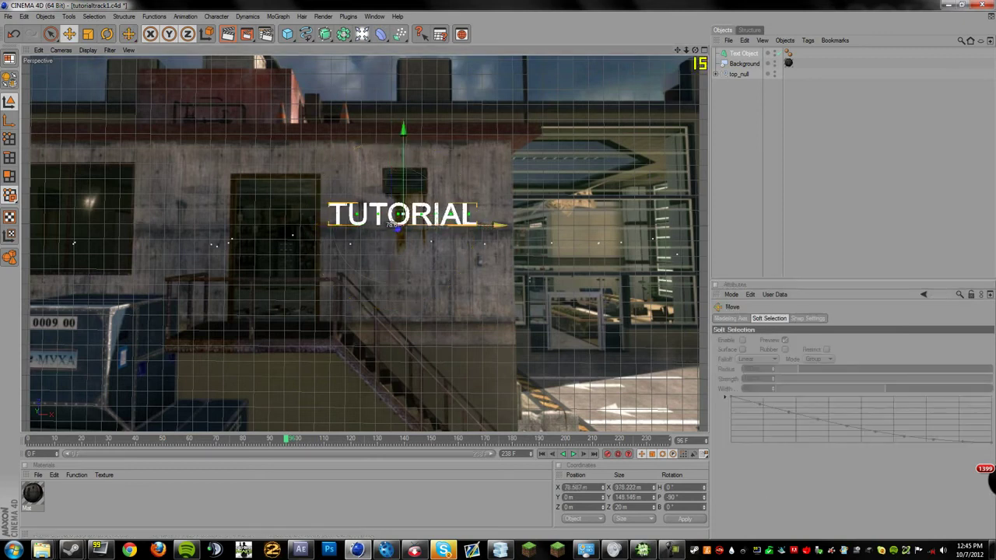
Move the text to about X 96 m and Z -10 m, and play through the frames to check its tracking.
text(r)
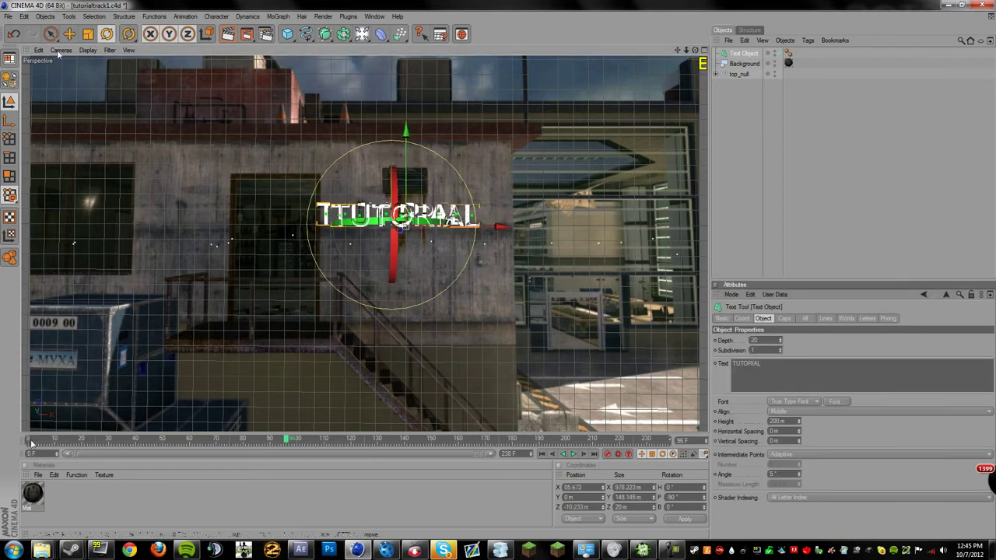
key(F8)
key(e)
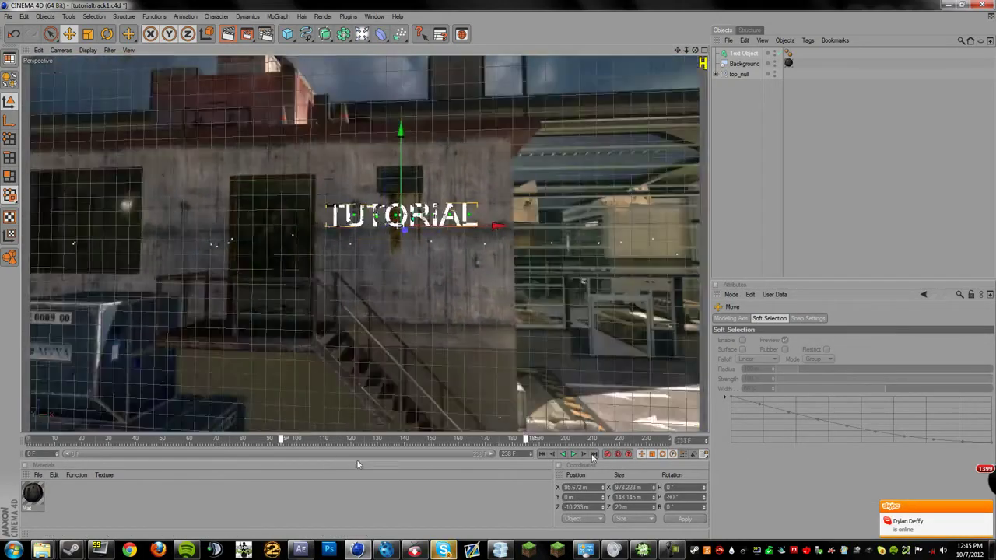
drag(358, 465, 1, 465)
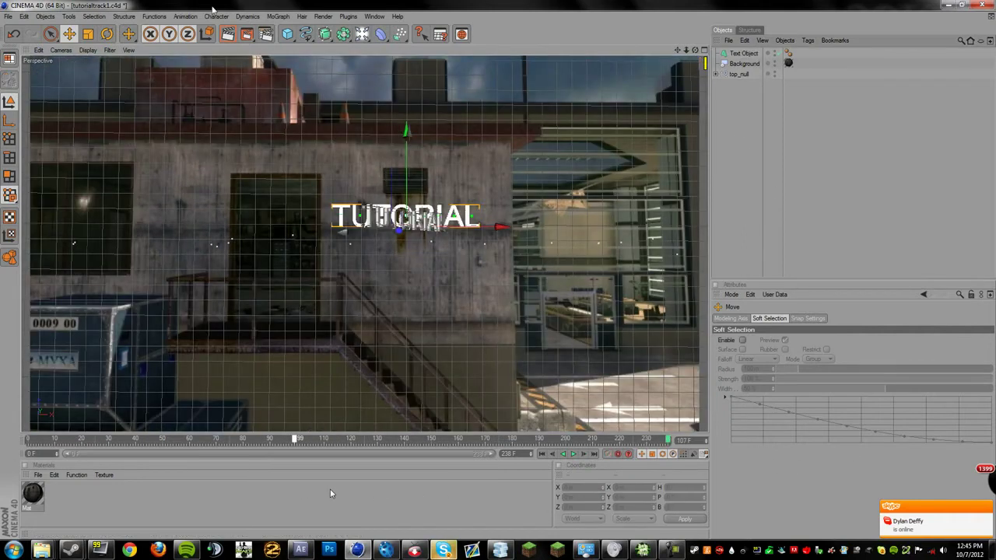
Add an Array object and a Cube, and nest the cube inside the array.
click(289, 35)
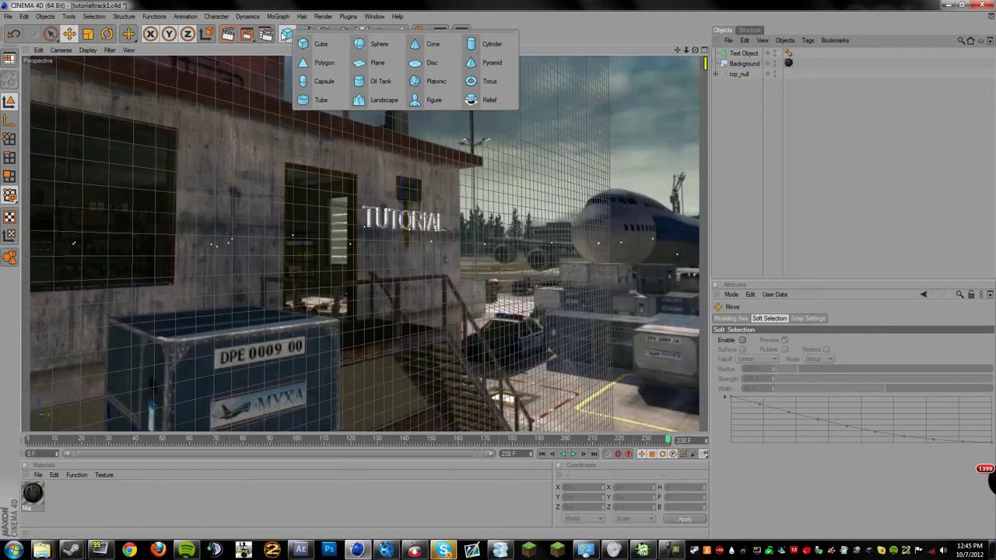
click(343, 35)
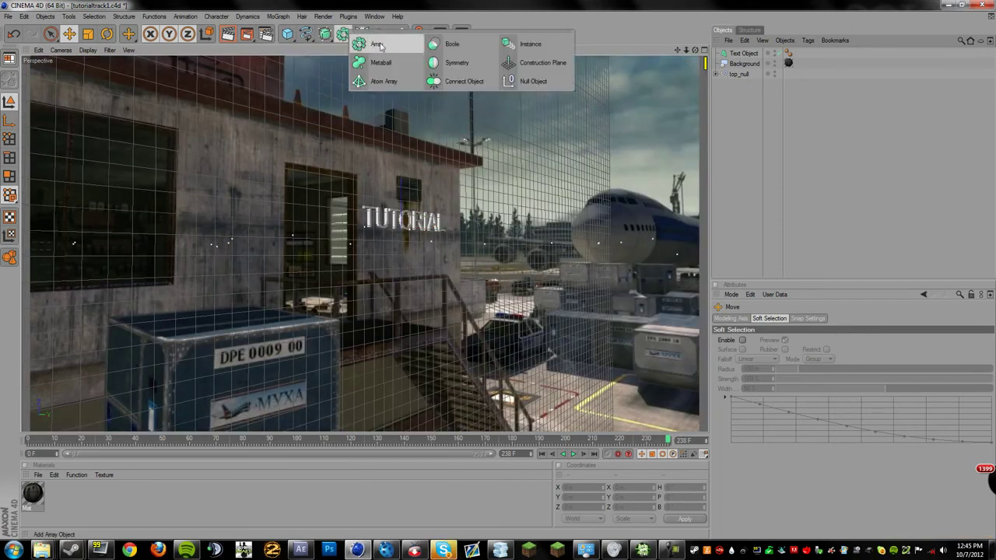
click(376, 44)
click(287, 34)
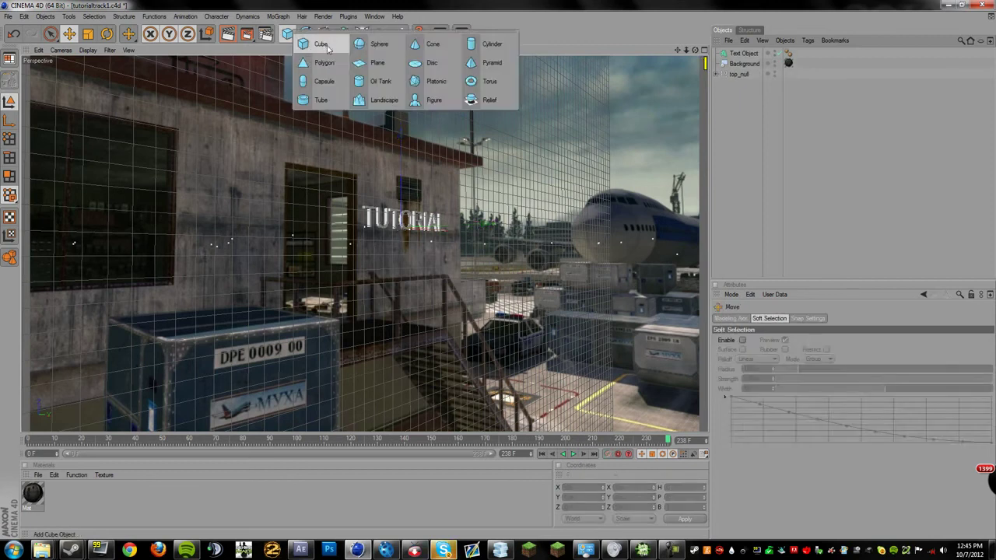
click(315, 44)
drag(731, 53, 735, 63)
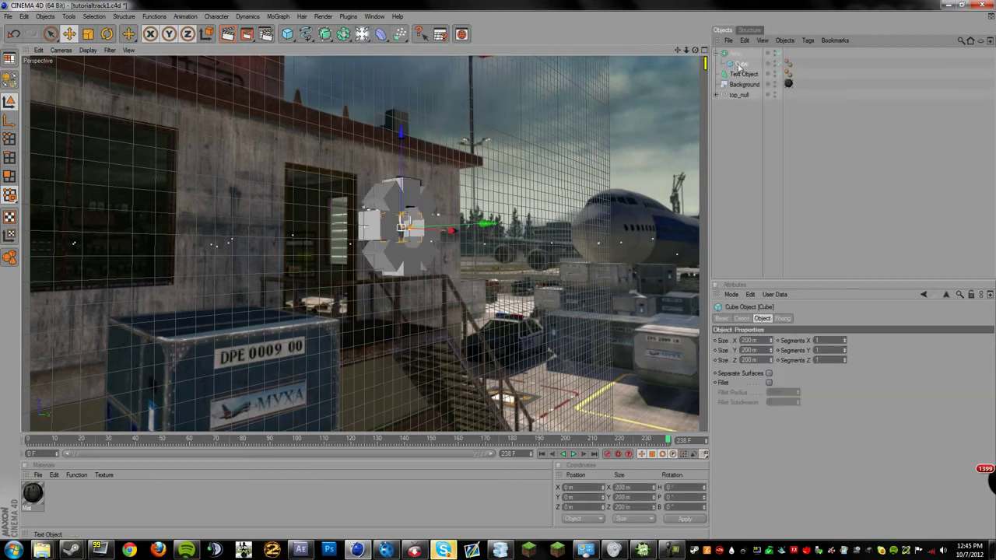
Enlarge the array's radius to 539 m and increase its number of copies until the cubes form a closed ring.
click(736, 53)
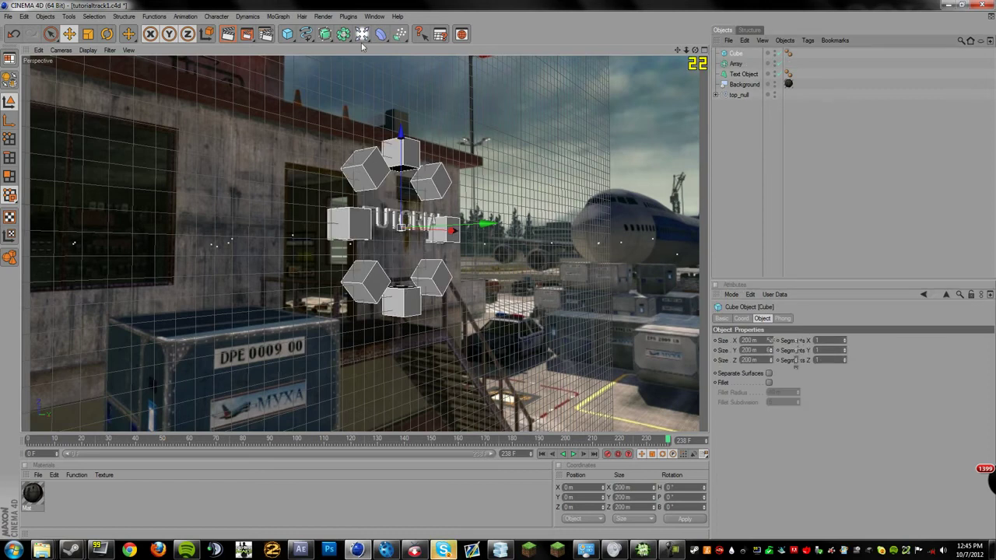
mouse_move(795, 350)
mouse_down()
mouse_move(795, 321)
mouse_move(794, 353)
mouse_move(795, 341)
mouse_up()
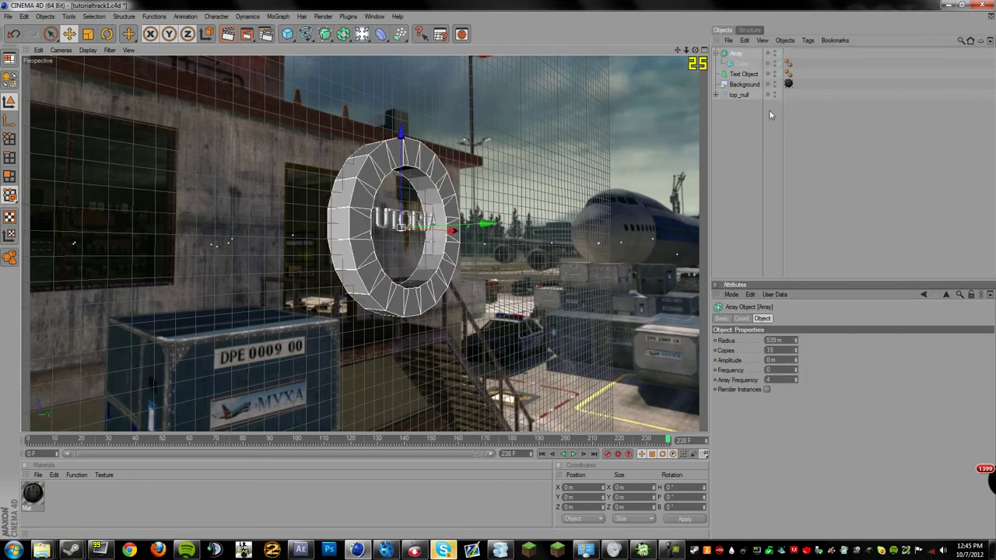
click(726, 98)
Delete the array together with its nested cube, leaving the text in the scene.
click(741, 53)
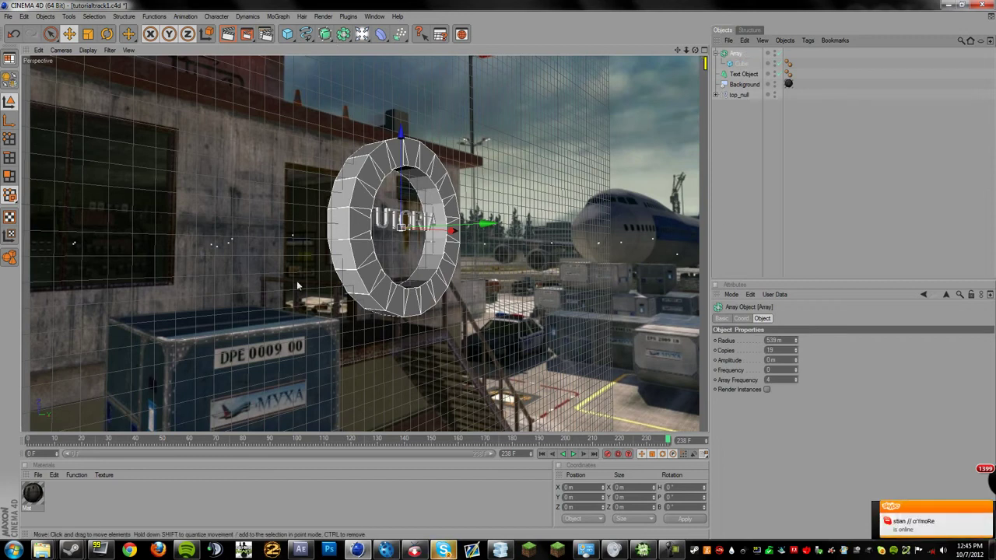
key(Delete)
click(743, 53)
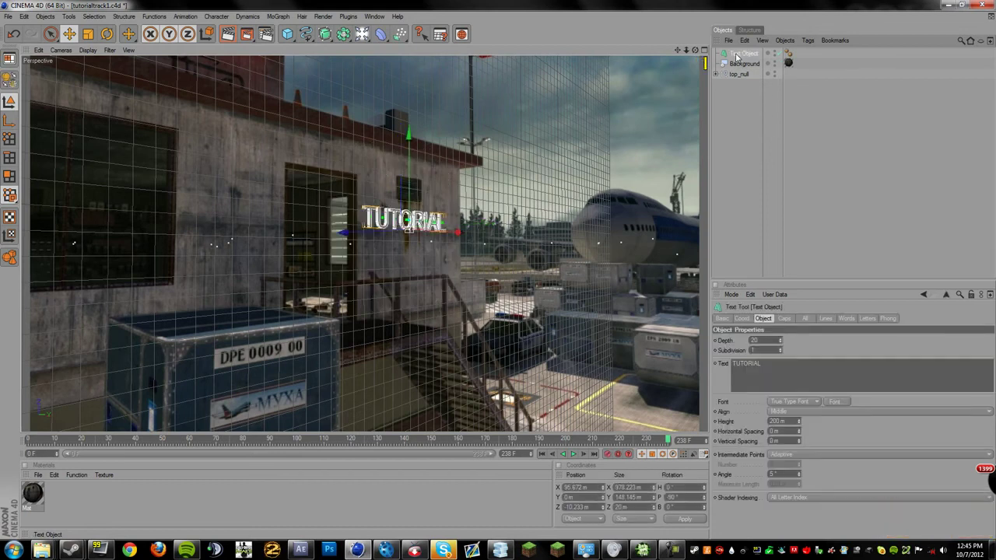
click(729, 97)
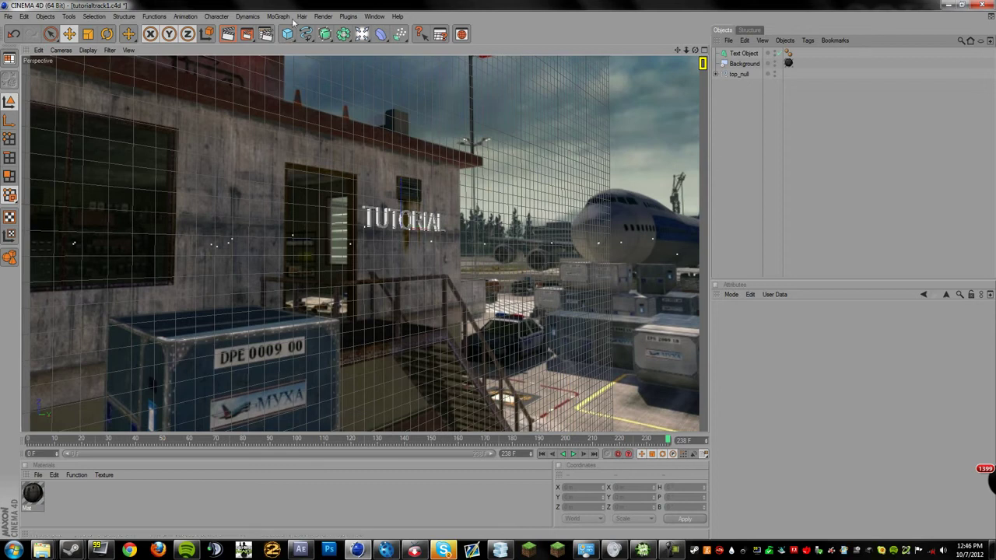
Add a Floor object and give it a Compositing tag with Compositing Background enabled.
click(363, 35)
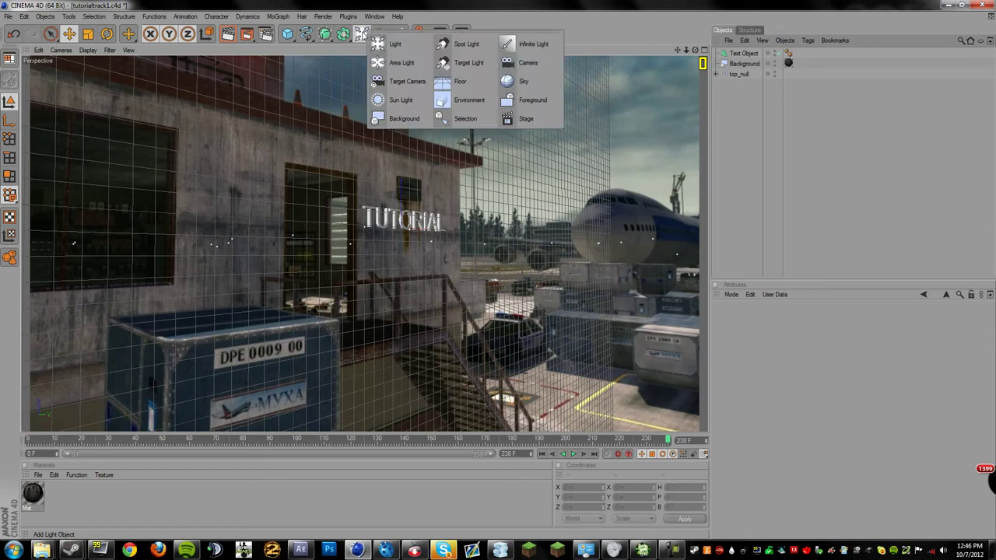
click(473, 86)
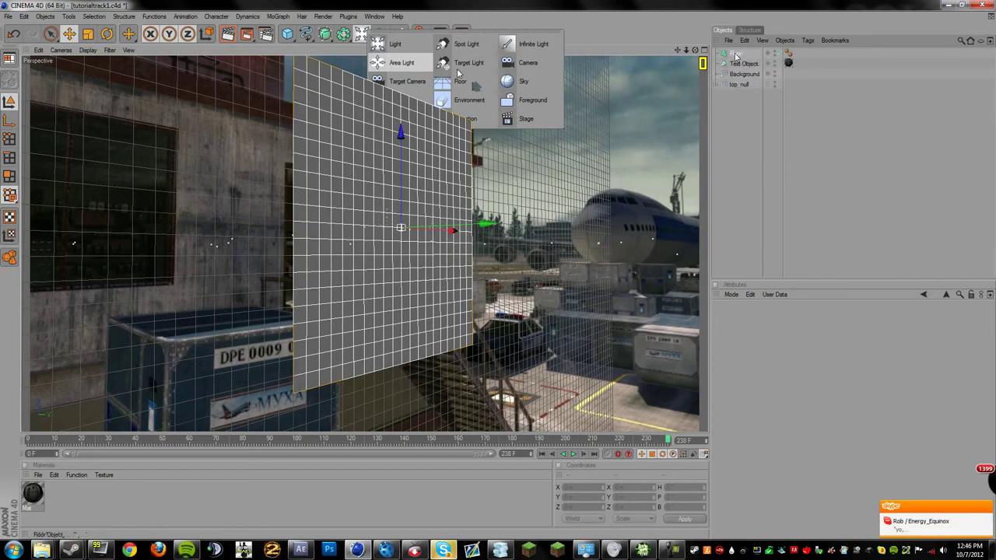
right_click(735, 57)
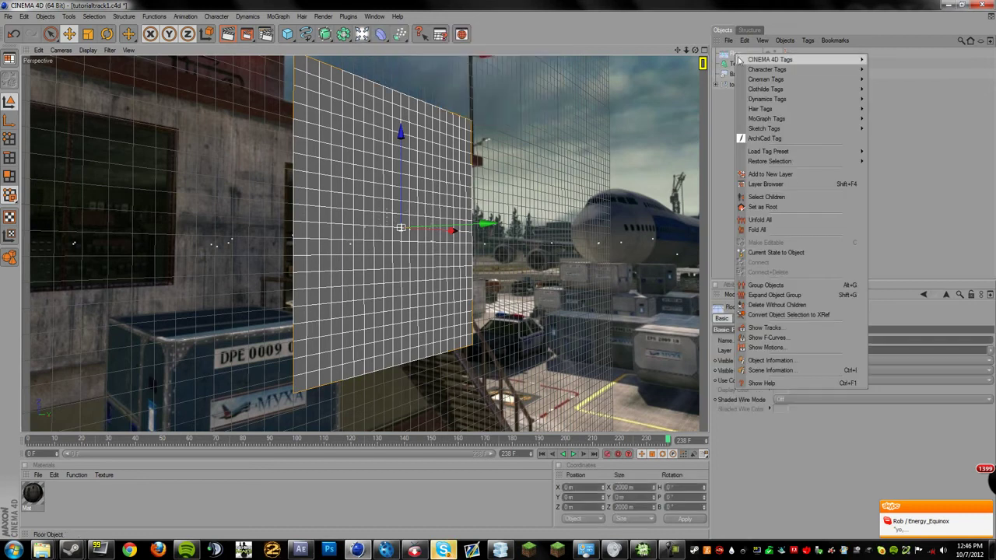
mouse_move(743, 60)
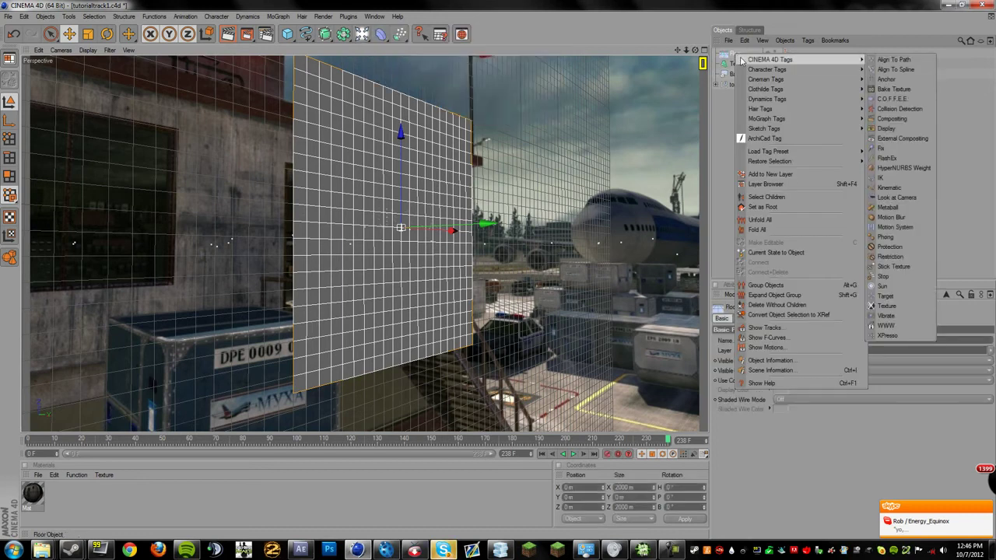
click(896, 121)
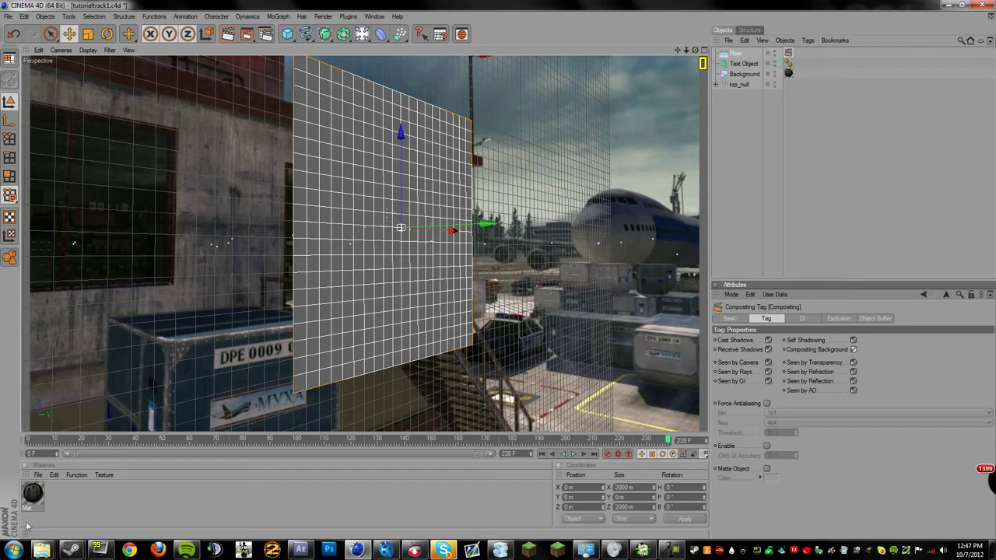
Apply the footage material Mat to the new floor and check its compositing and texture tags.
drag(739, 59, 737, 56)
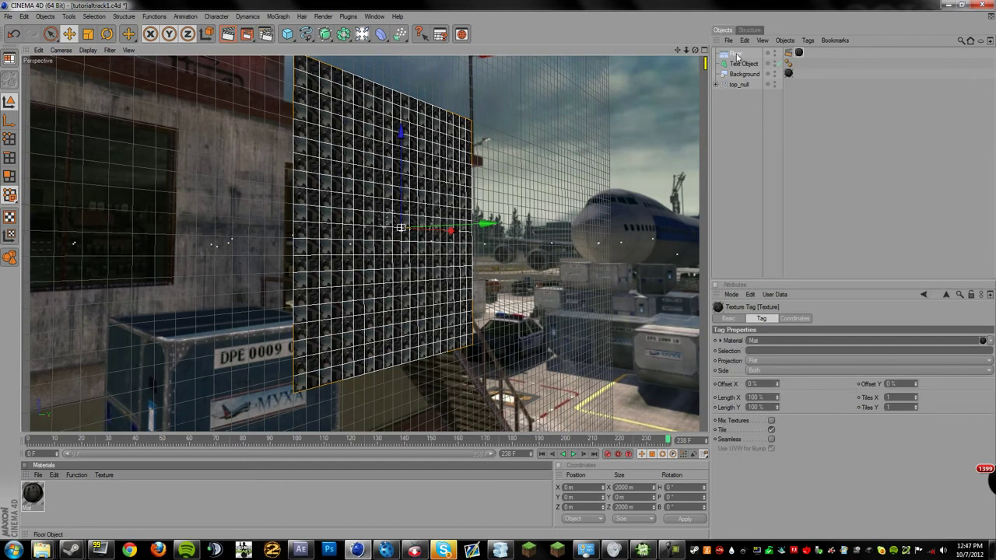
click(736, 54)
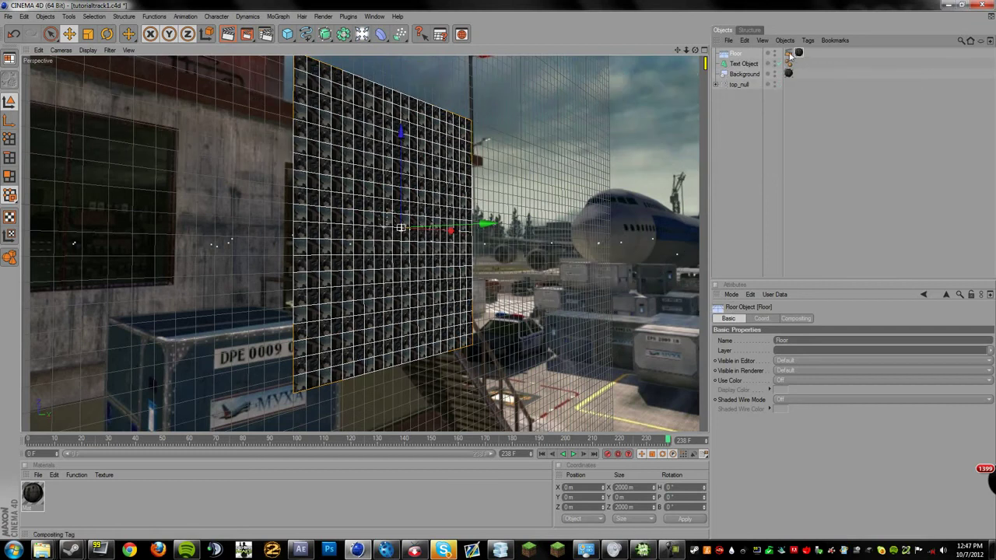
click(801, 53)
drag(798, 53, 788, 55)
Open the recent file nintrack2.c4d, copy its Floor object, and paste it into tutorialtrack1.c4d.
click(8, 16)
click(11, 20)
click(11, 20)
mouse_move(46, 159)
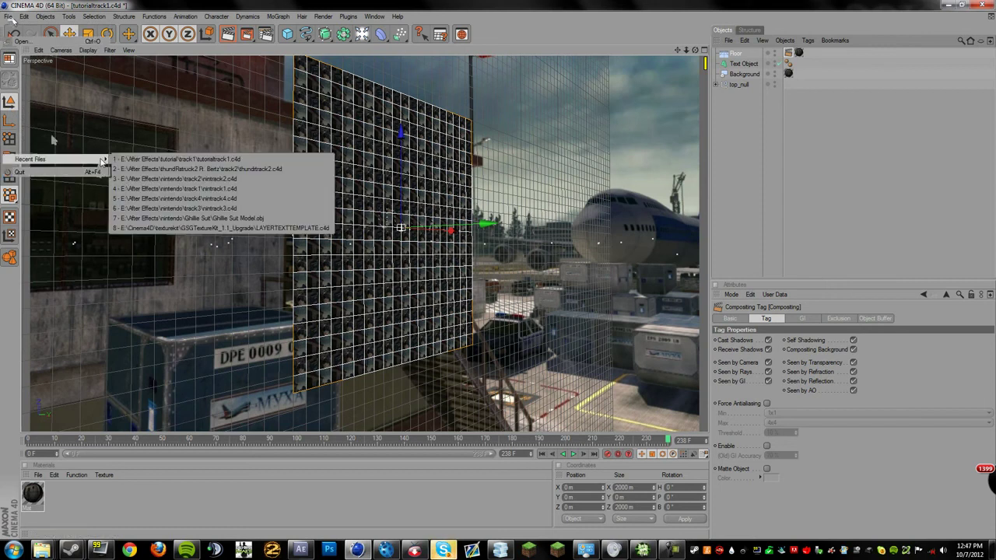
click(152, 179)
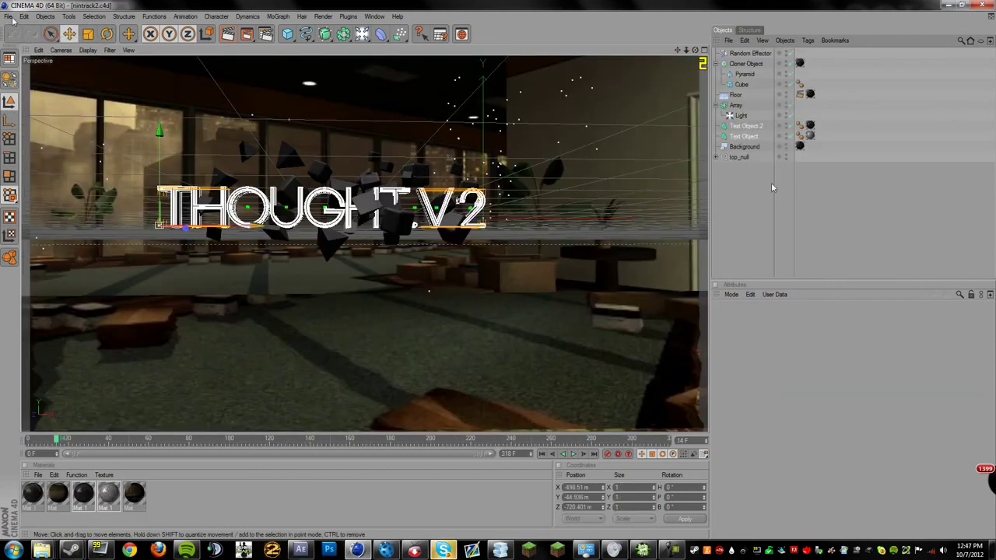
click(735, 94)
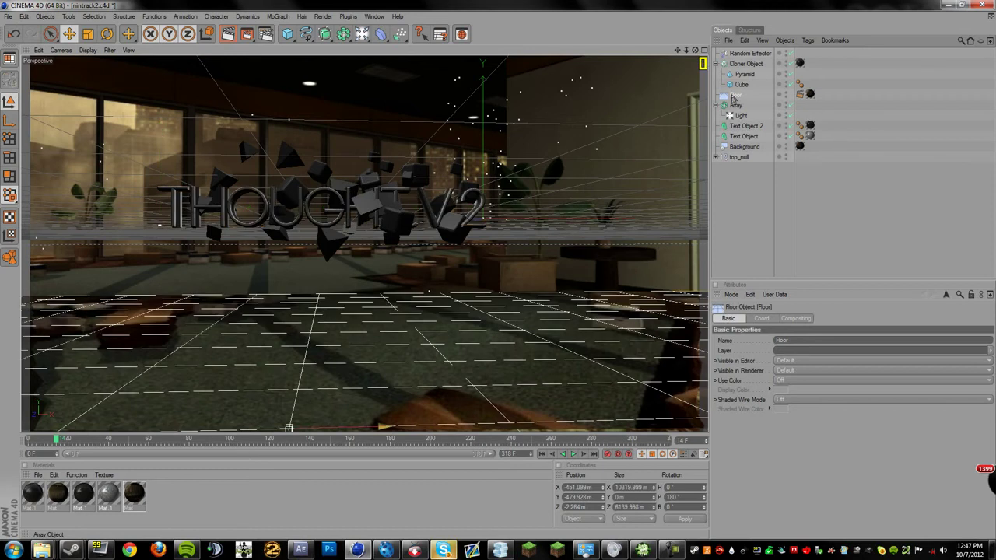
click(379, 17)
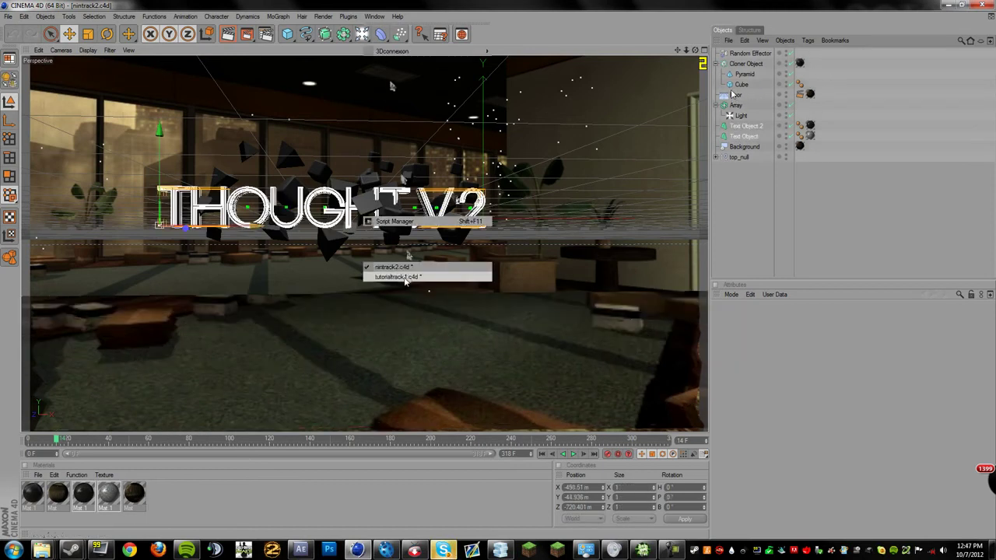
click(405, 277)
key(ctrl+v)
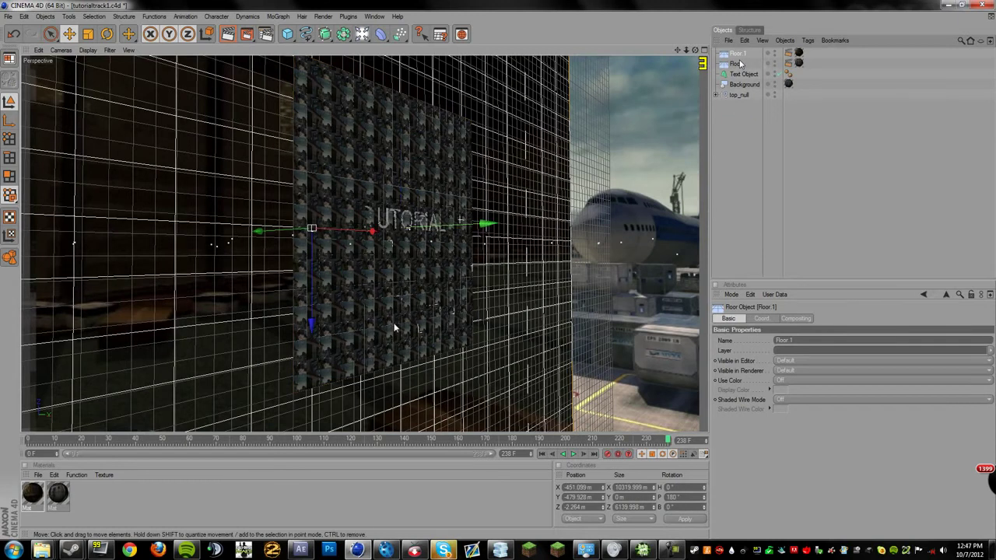
Delete the original floor and replace the pasted floor's texture with the gameplay footage material.
click(736, 63)
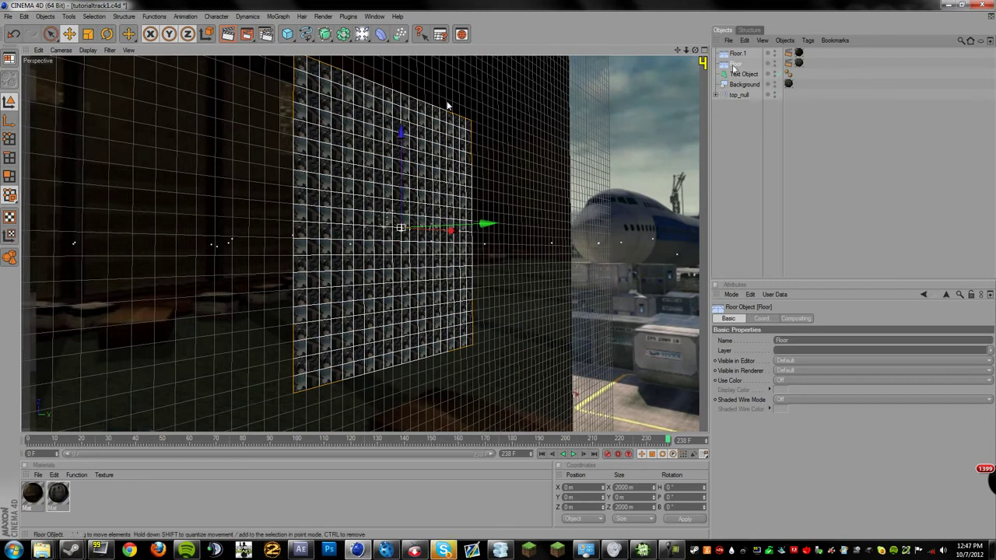
key(Delete)
click(253, 419)
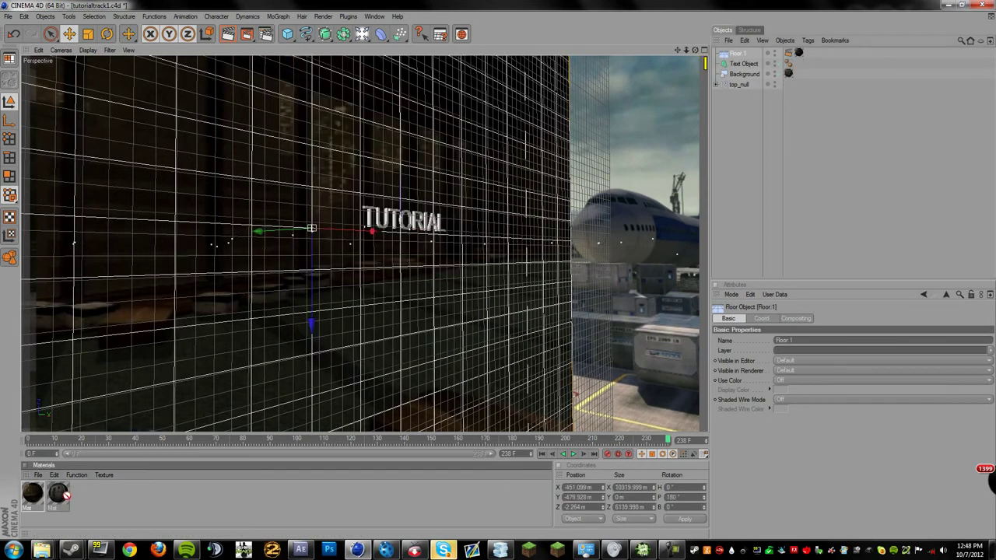
drag(65, 497, 799, 55)
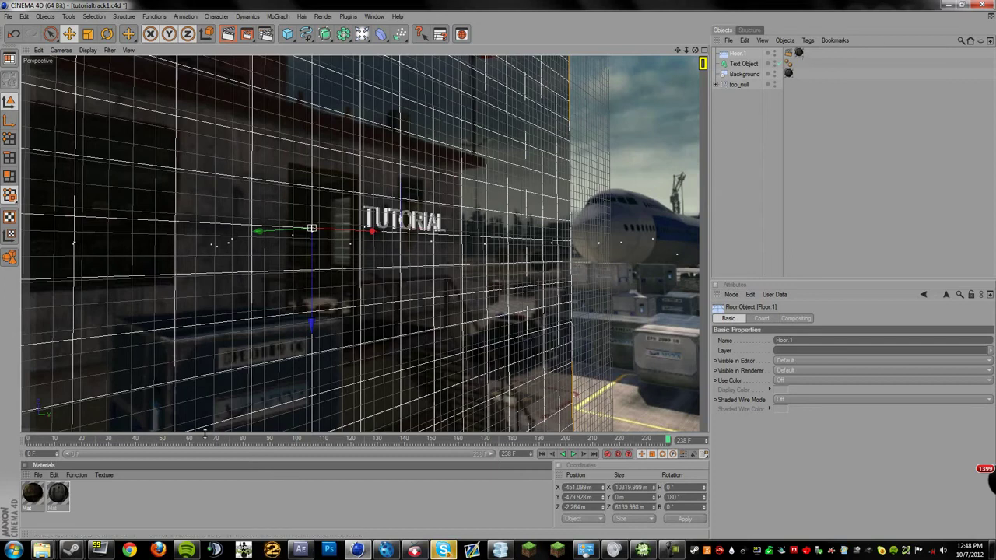
Scrub the timeline to check the pasted floor, and move it to about Y -38 m so it sits behind the text.
drag(40, 444, 297, 451)
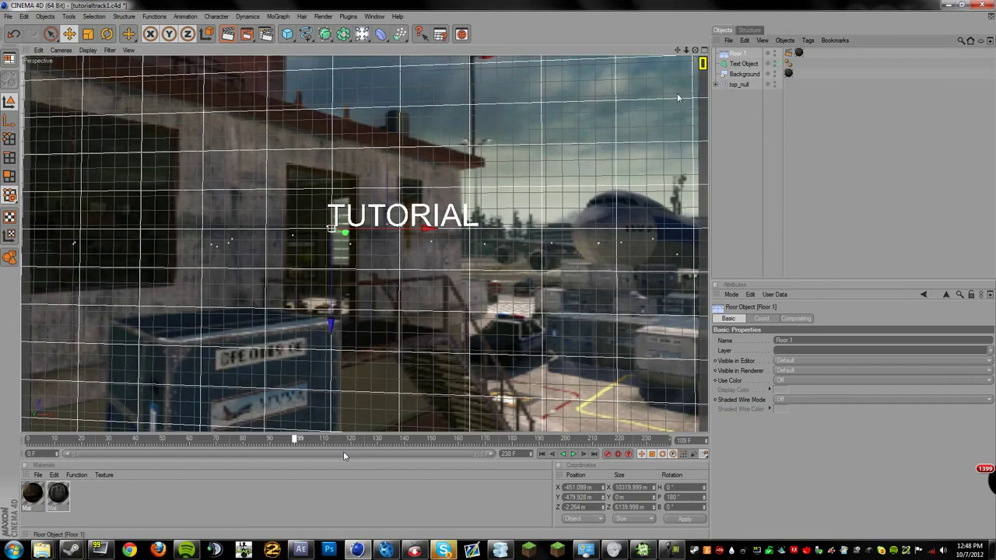
key(F8)
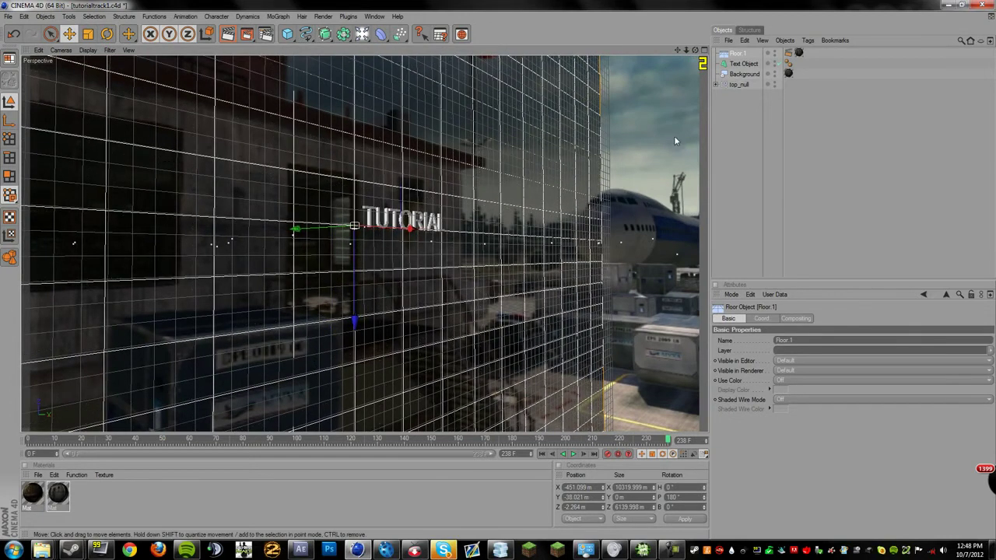
click(748, 139)
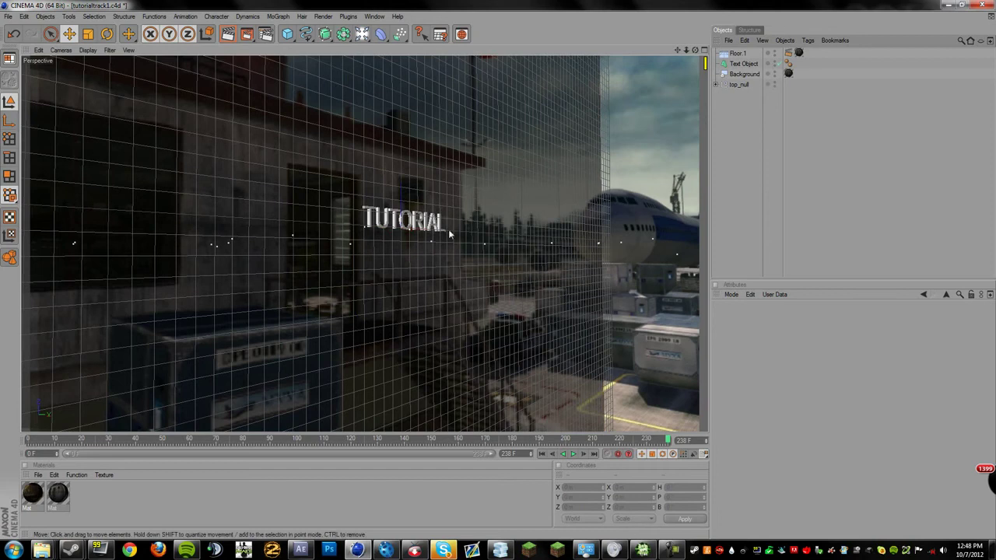
click(440, 194)
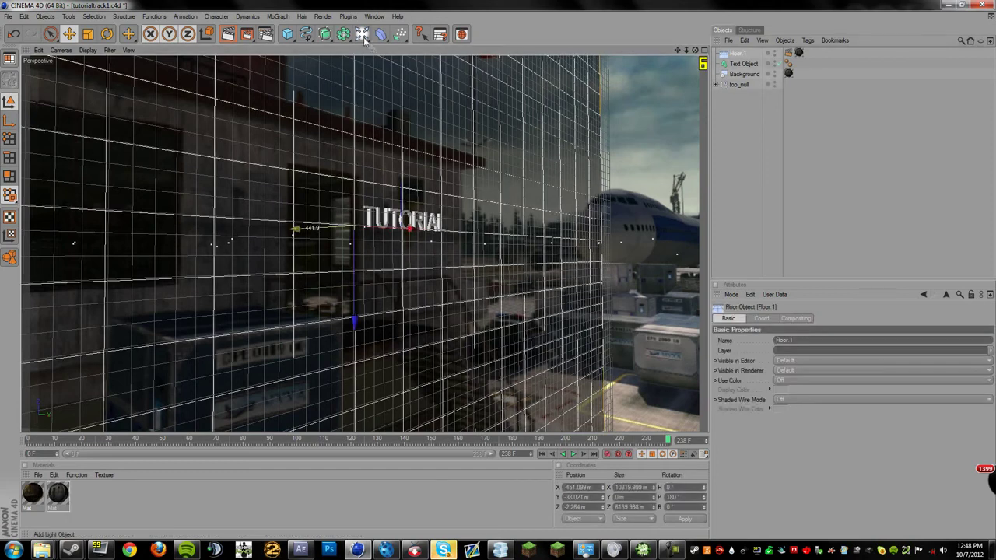
key(ctrl+shift+a)
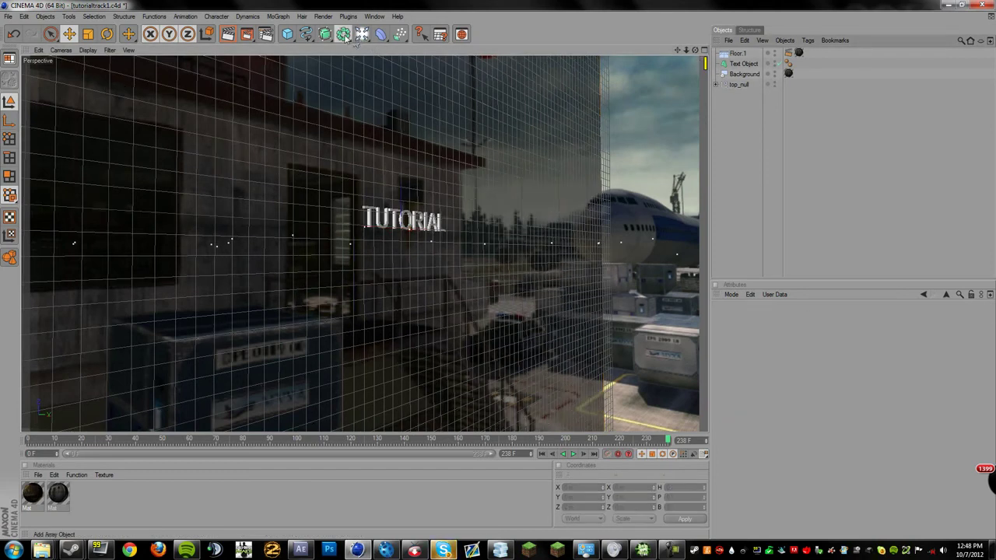
Add a Light nested inside an Array, and move the array to about Y 1191 m and Z 94 m in front of the text.
drag(362, 34, 394, 40)
mouse_move(733, 55)
mouse_down()
mouse_move(741, 67)
mouse_move(740, 56)
mouse_move(730, 61)
mouse_up()
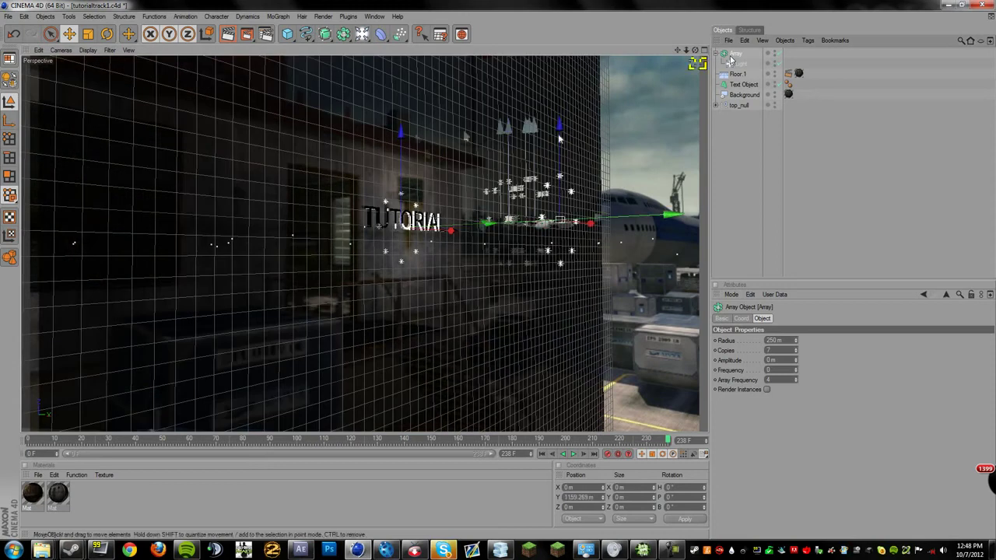
drag(633, 216, 633, 198)
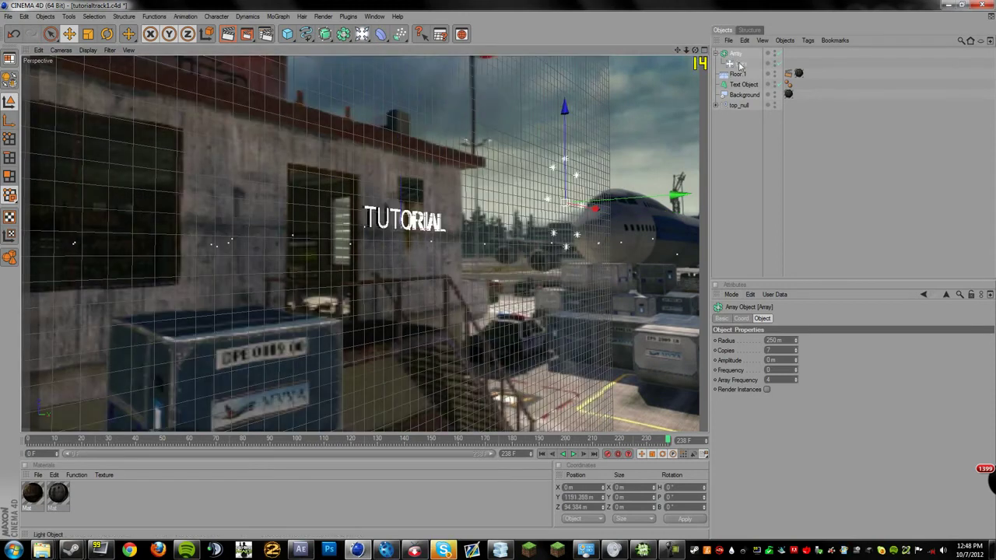
Reduce the light array to 2 copies and set its radius to 226 m.
click(740, 64)
click(734, 53)
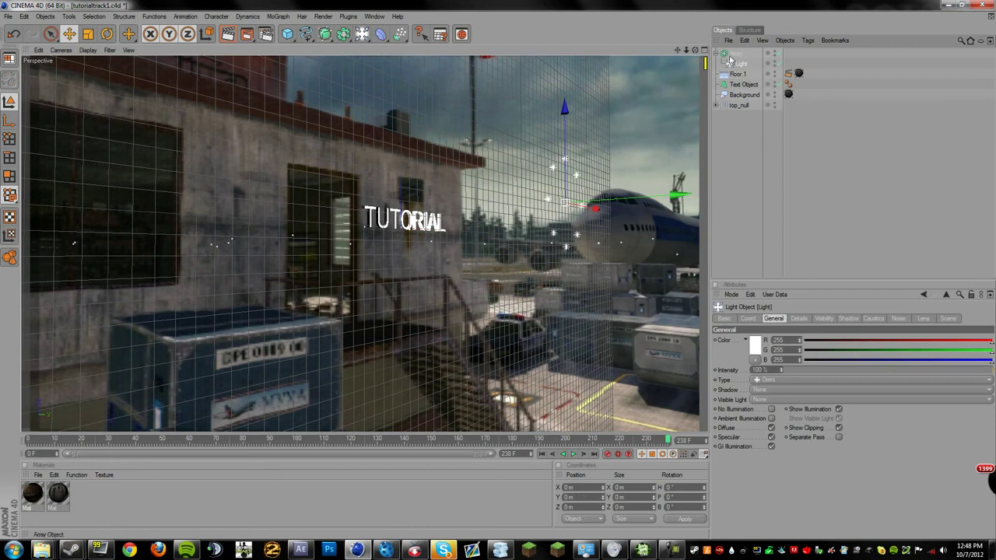
click(795, 353)
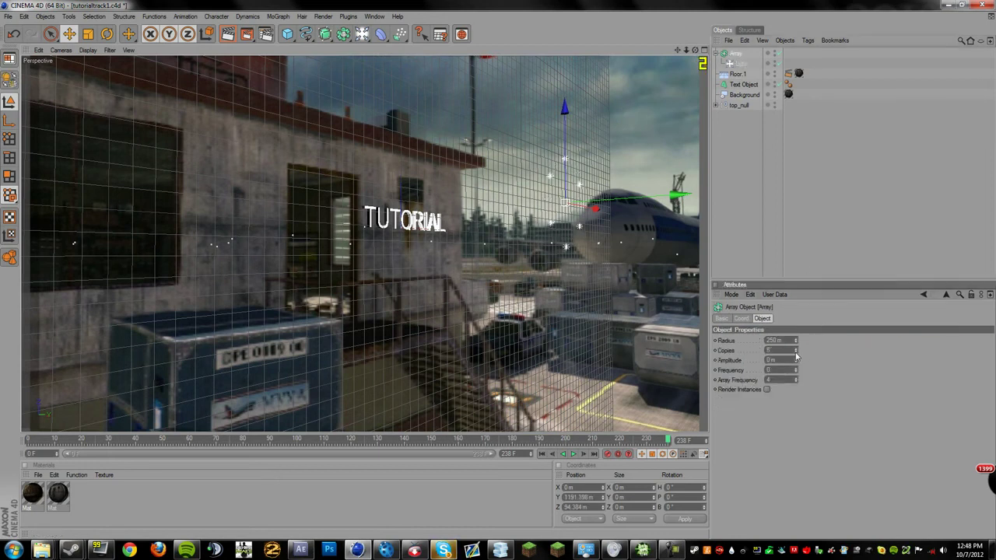
drag(794, 342, 789, 288)
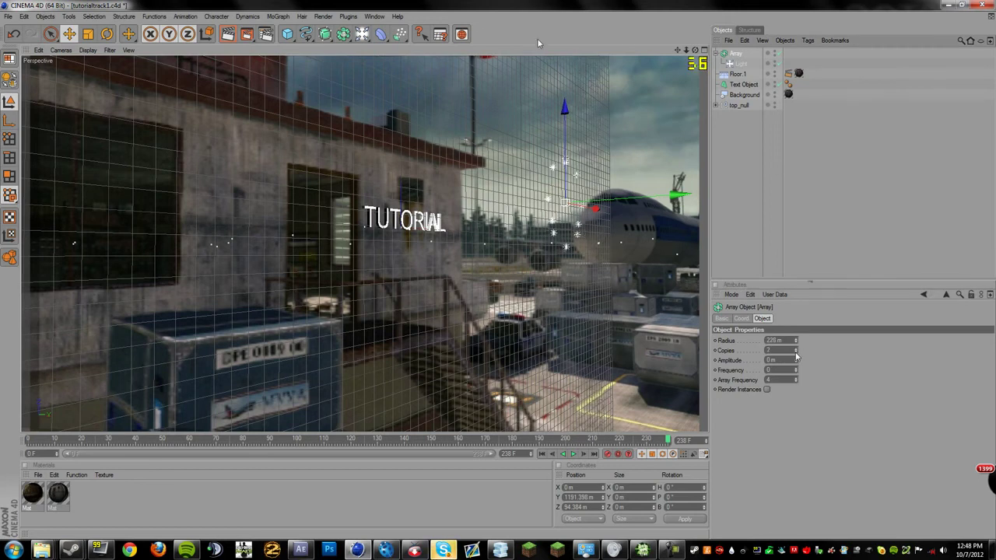
Set the light's shadow to Shadow Maps (Soft), and lower the array to about Z 1 m, checking with a viewport render.
click(737, 63)
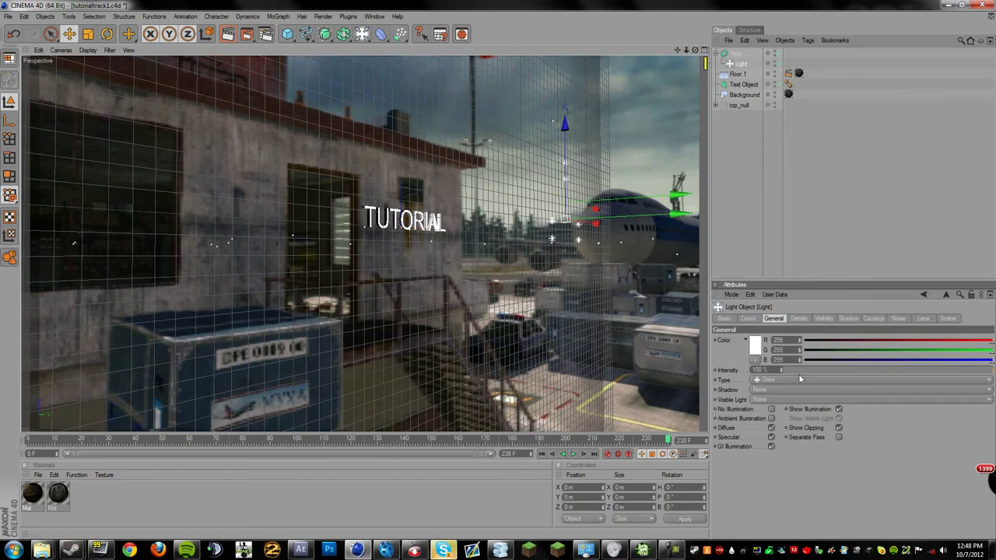
click(767, 388)
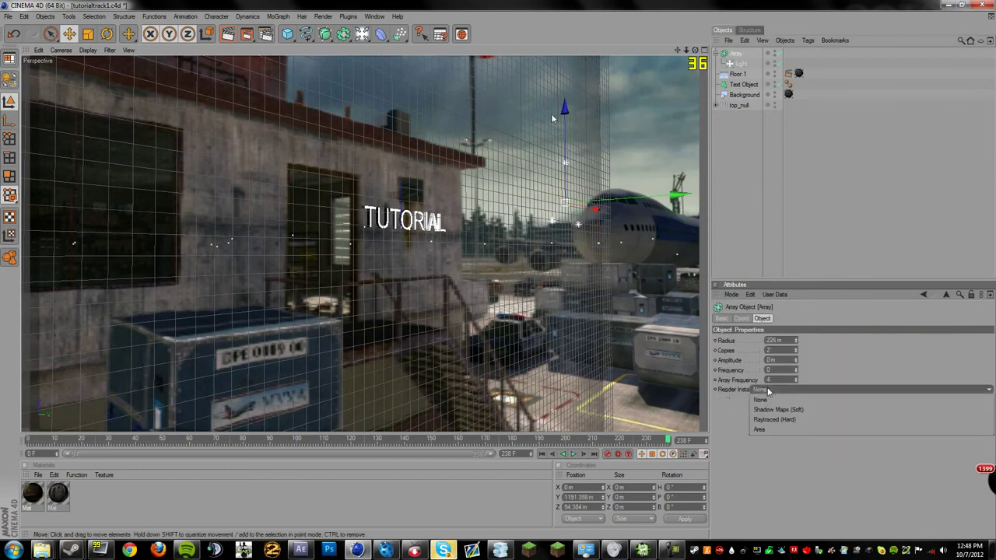
click(780, 410)
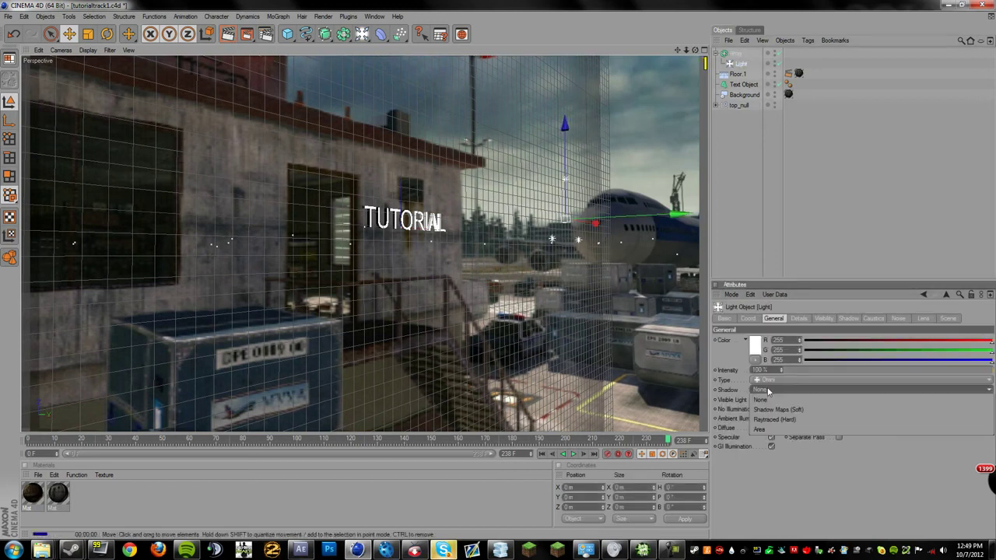
click(767, 389)
click(428, 230)
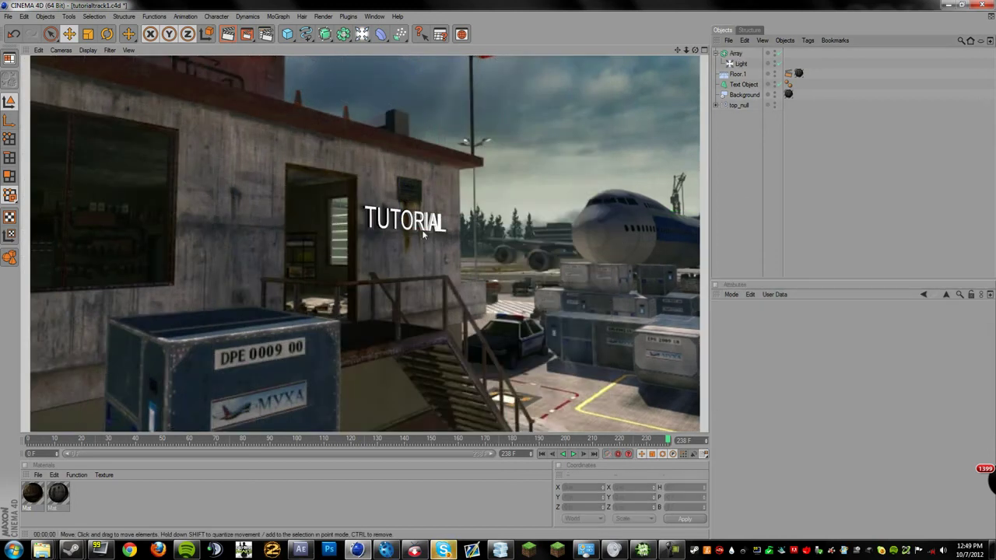
click(735, 52)
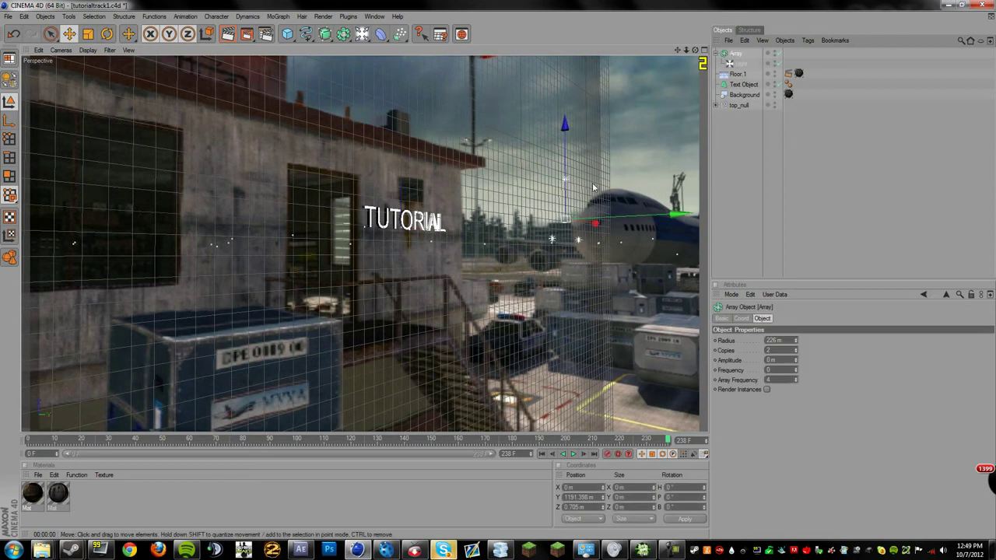
Lower the intensity of the light in the array to about 57%.
click(739, 63)
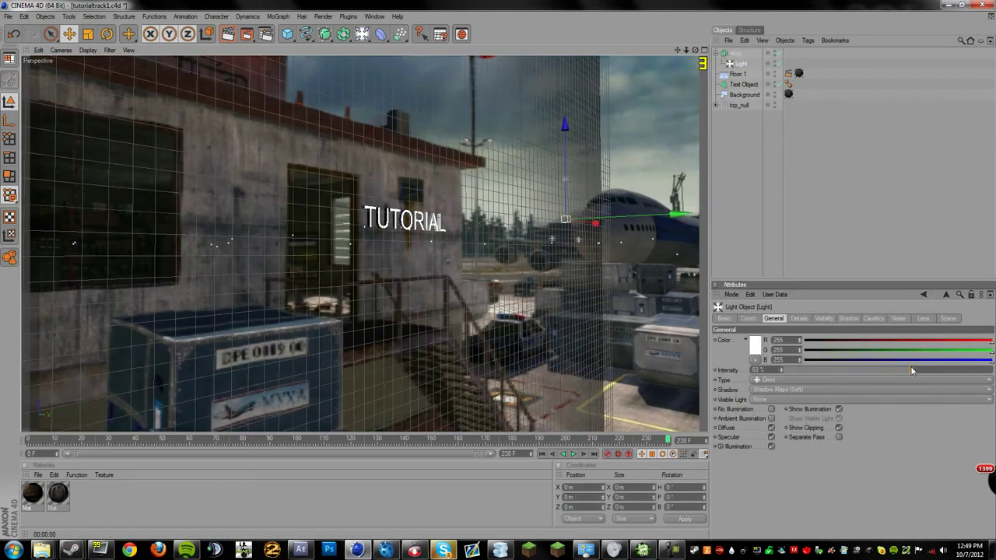
drag(910, 366, 904, 371)
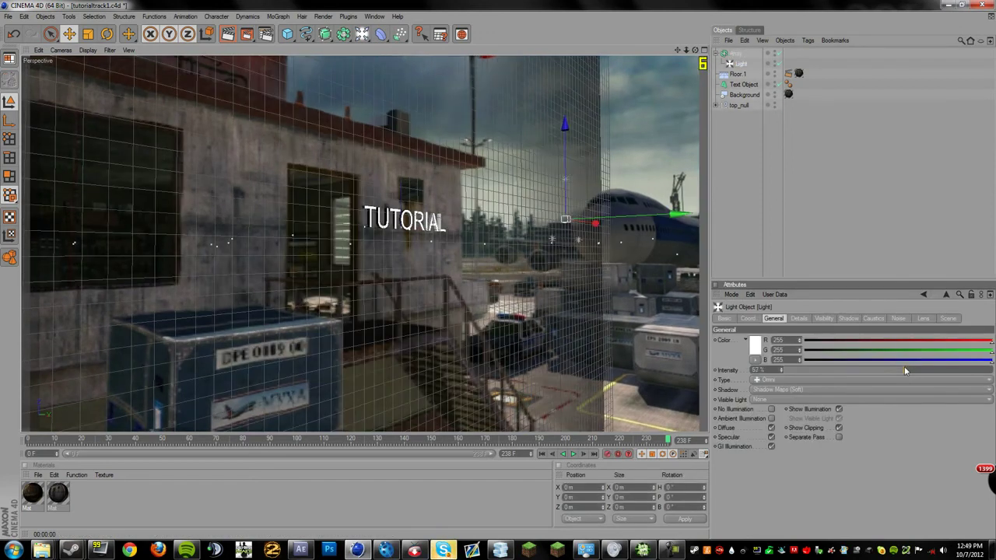
Set both the start and end caps of the TUTORIAL text object to Fillet Cap.
click(743, 84)
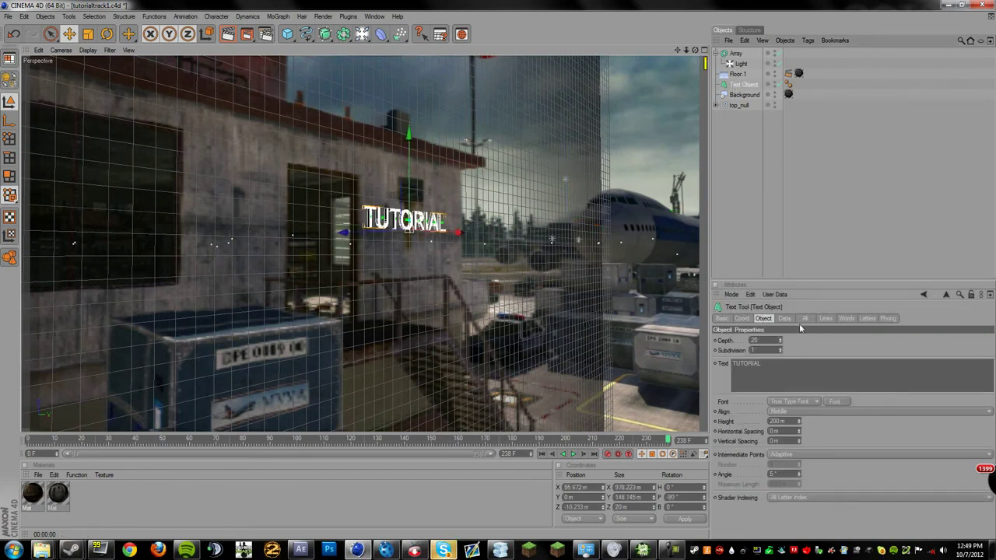
click(785, 319)
click(787, 341)
click(783, 380)
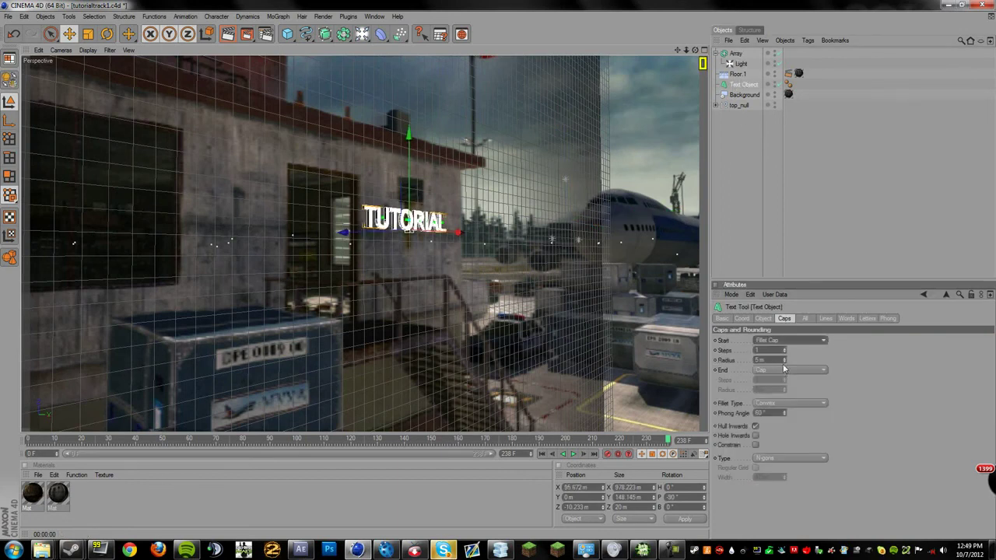
click(783, 363)
click(785, 370)
click(780, 408)
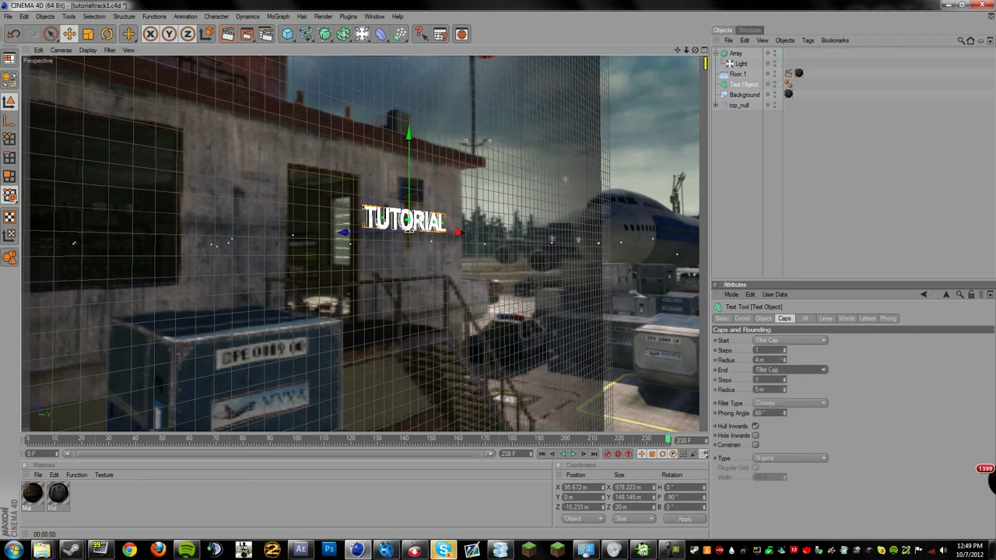
Set both cap fillets to a 2 m radius, with 100 steps at the start and 80 at the end.
mouse_move(784, 360)
mouse_down()
mouse_move(784, 369)
mouse_move(784, 340)
mouse_up()
click(784, 391)
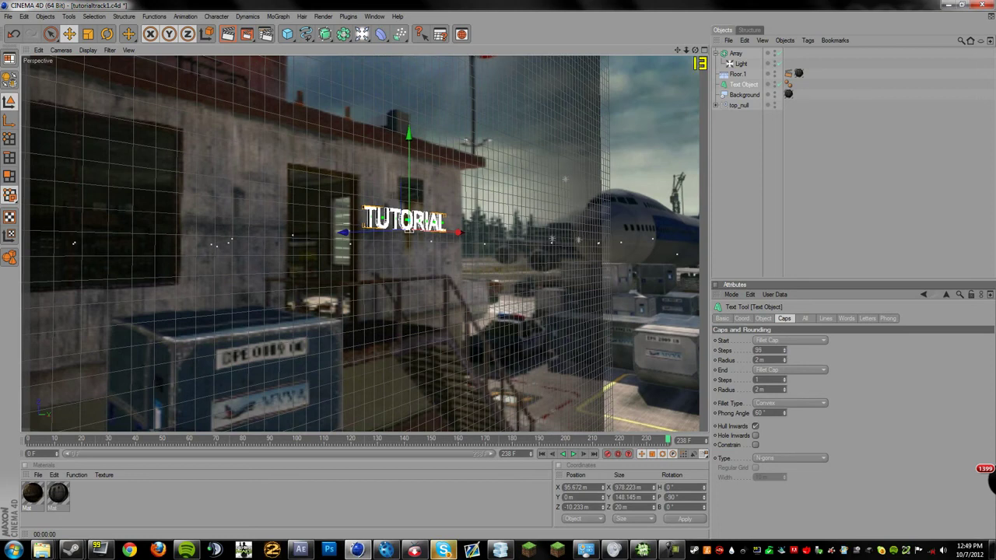
click(784, 382)
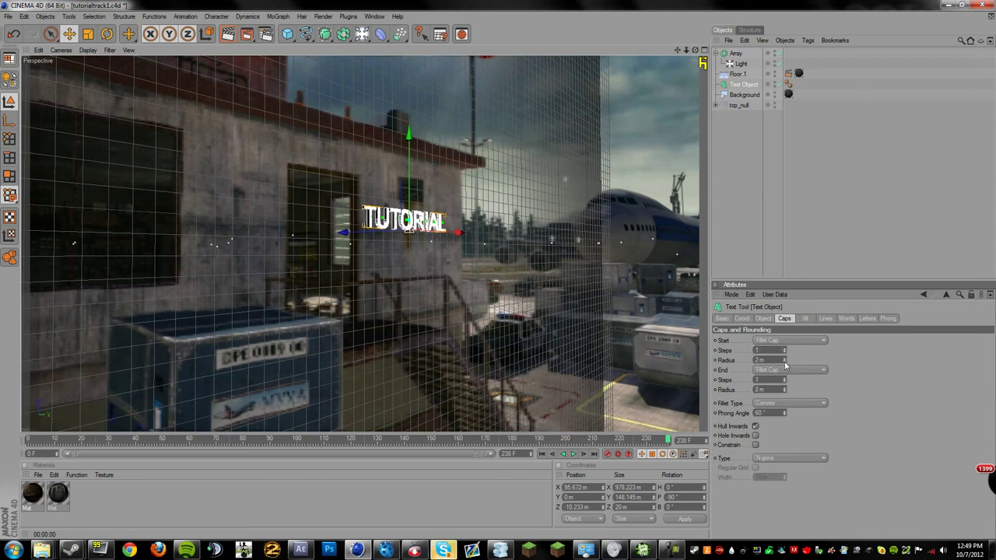
Create a new material and set its color to dark grey, RGB 76, 76, 76.
double_click(107, 503)
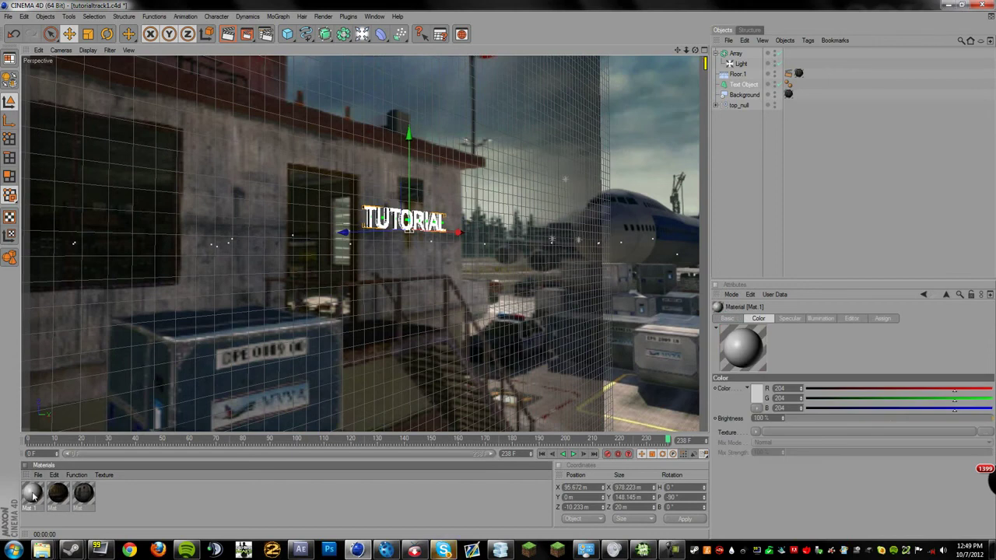
double_click(32, 493)
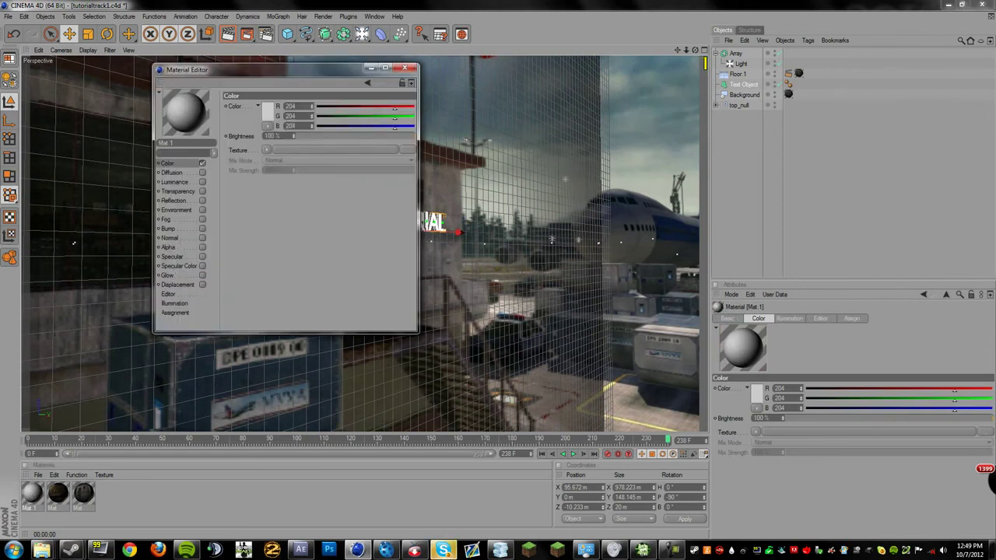
click(267, 109)
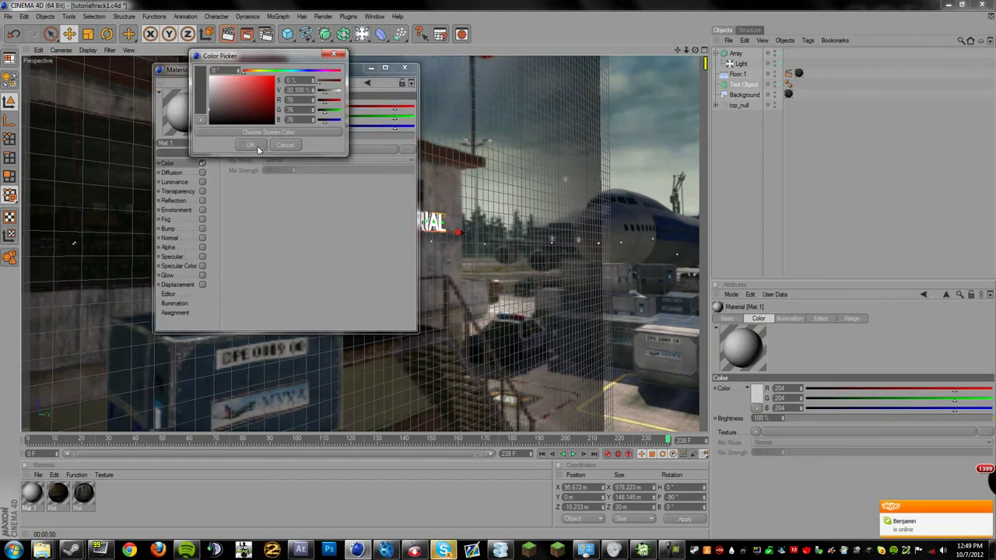
click(249, 145)
Enable Luminance at about 8% brightness and Reflection at about 13% brightness on the new material.
click(202, 181)
click(203, 200)
click(174, 182)
click(309, 137)
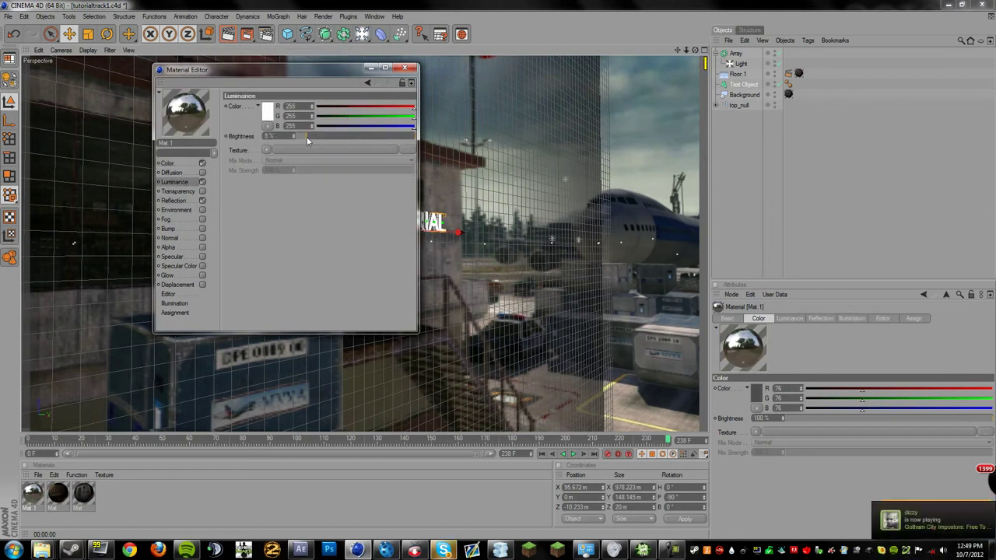
click(174, 200)
click(315, 138)
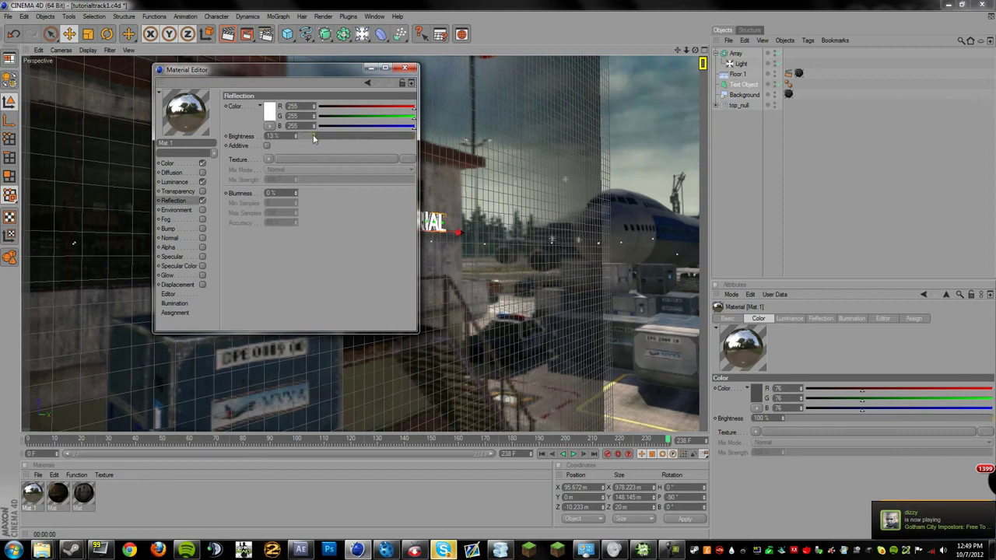
click(403, 68)
Apply the new dark grey material to the text object.
drag(91, 459, 743, 86)
click(32, 492)
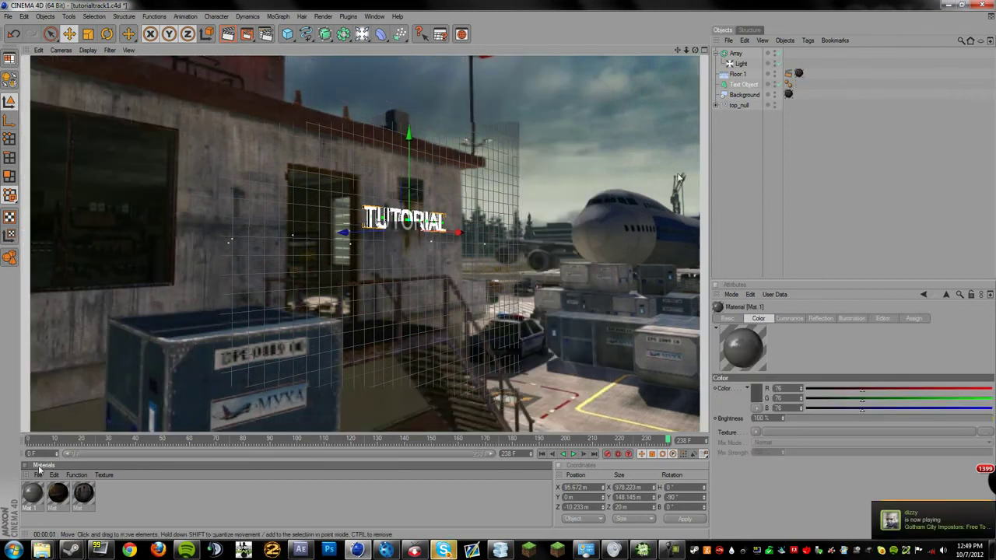
key(ctrl+z)
key(ctrl+z)
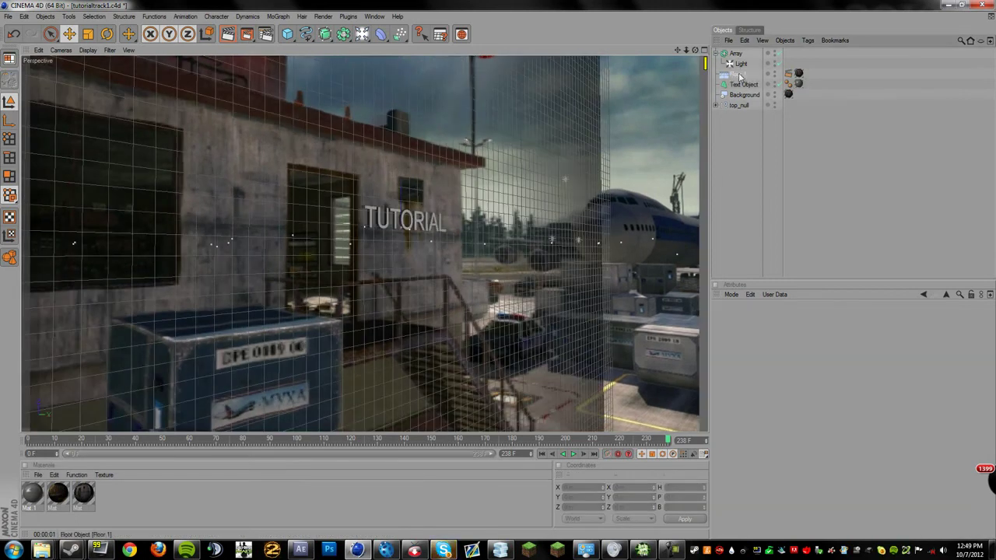
drag(295, 229, 295, 229)
Set the light array's radius to 378 m and its copies to 3.
click(736, 52)
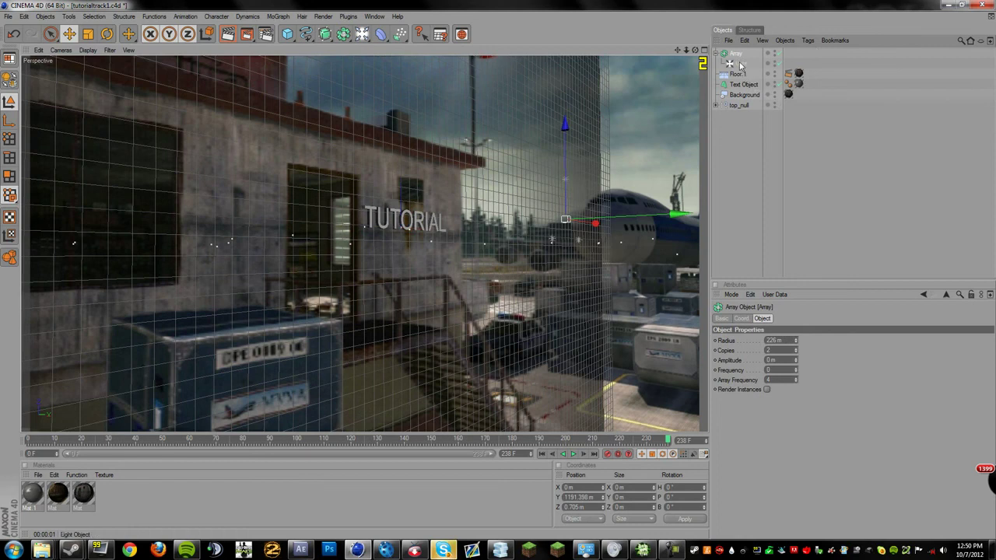
drag(797, 340, 796, 332)
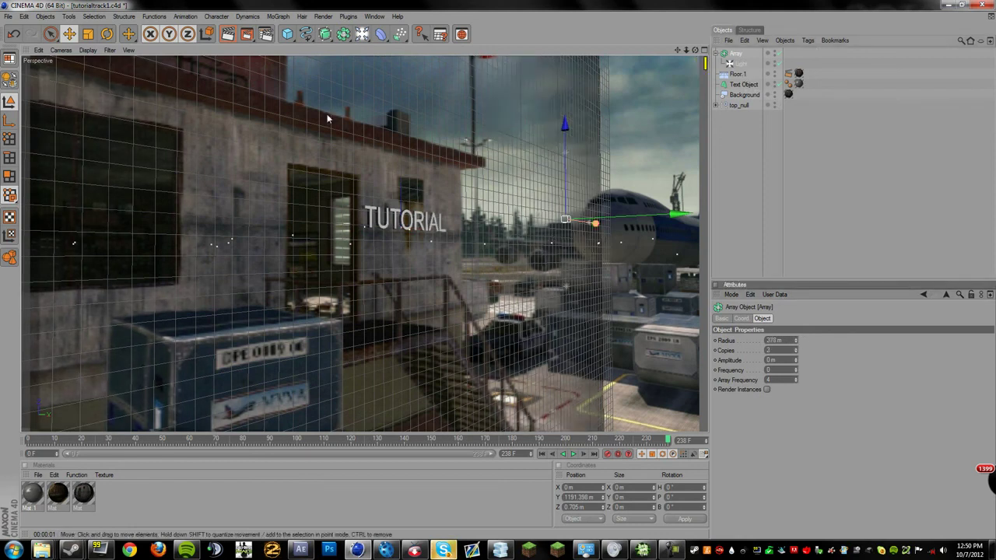
click(796, 352)
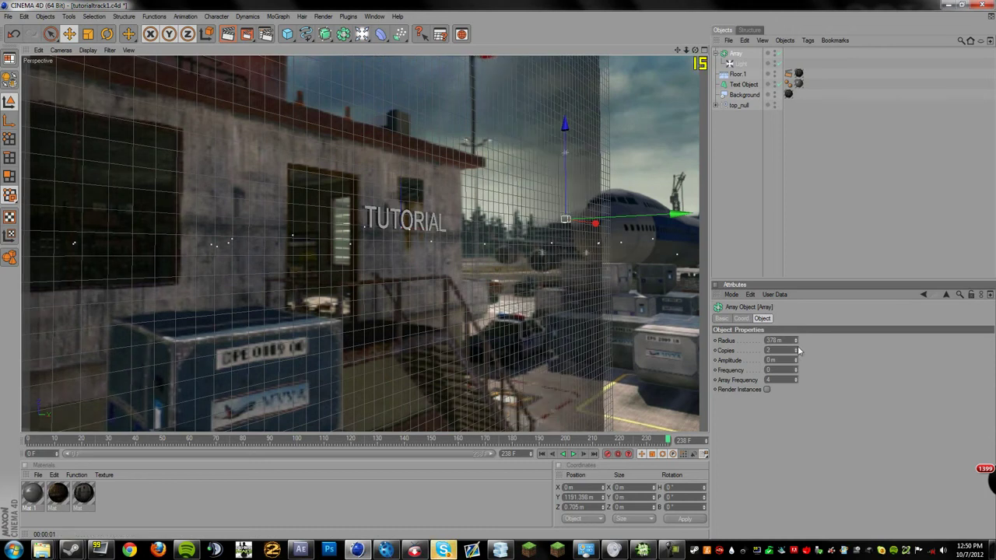
Move the text object along X to about 127 m, checking its placement in viewport renders at frames 126 and 227.
drag(46, 439, 223, 439)
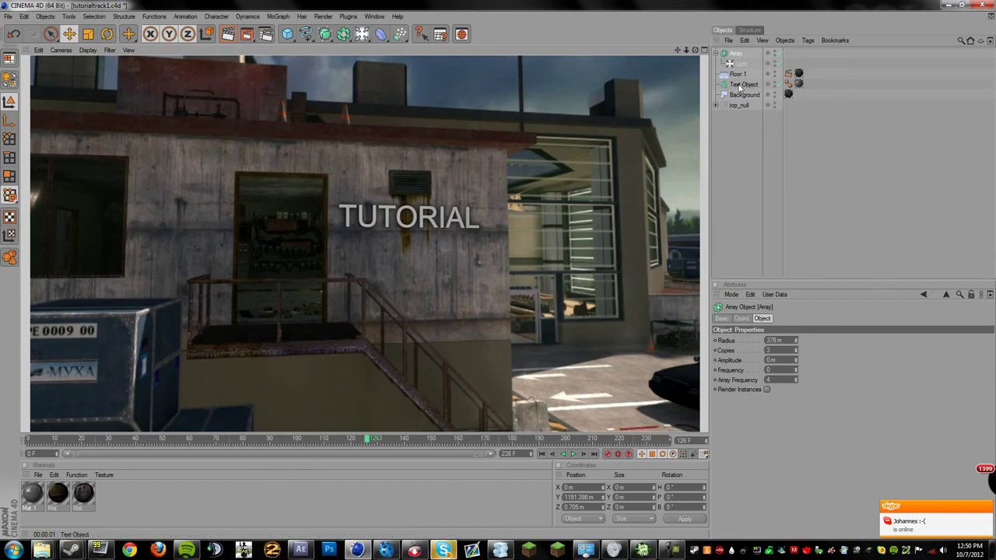
click(498, 225)
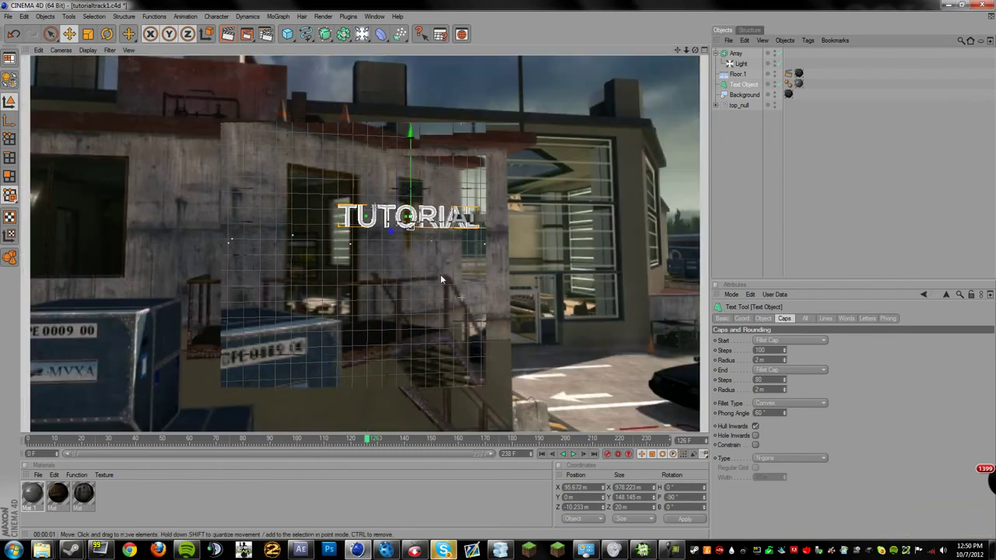
click(373, 440)
drag(379, 441, 369, 441)
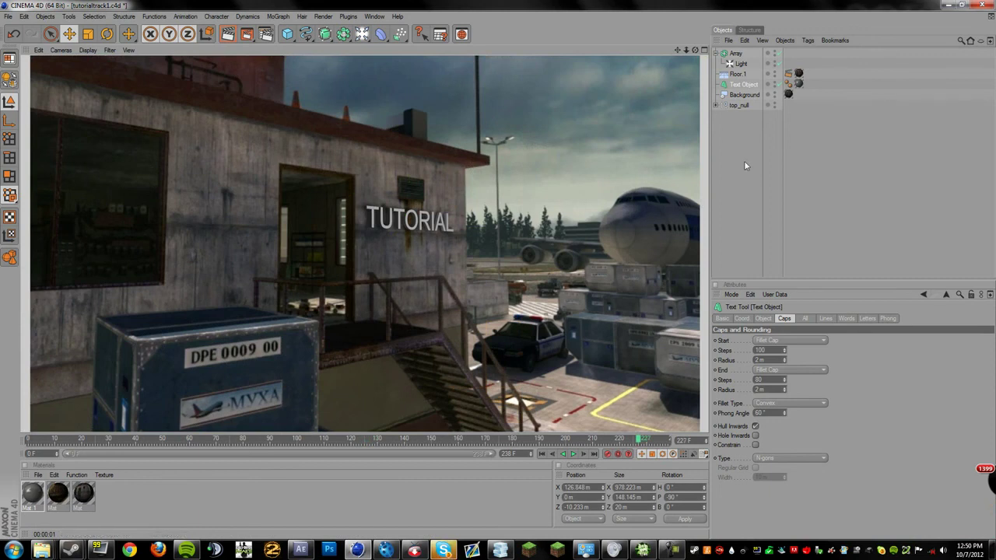
click(745, 166)
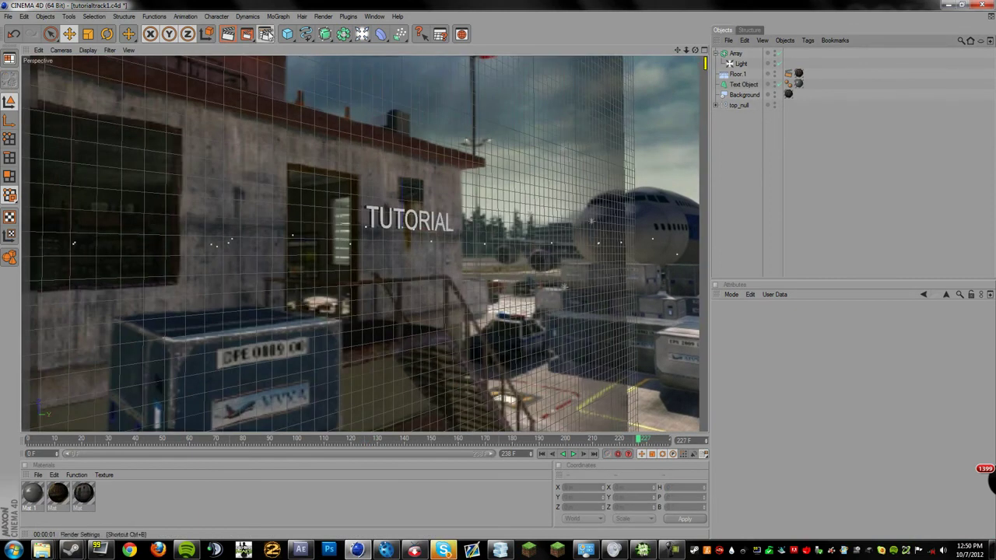
Set the frame range to All Frames in the render output settings.
click(266, 34)
click(104, 40)
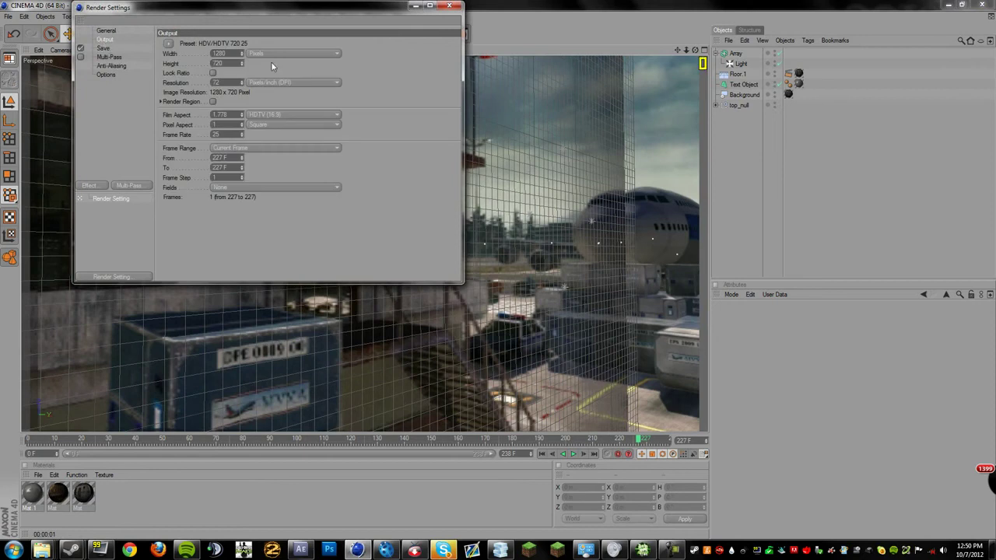
click(246, 148)
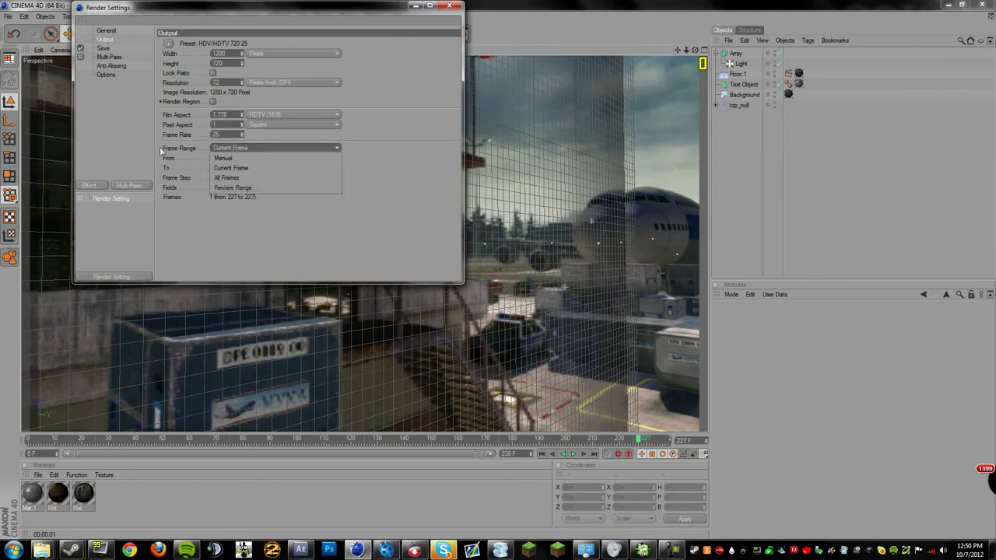
click(225, 179)
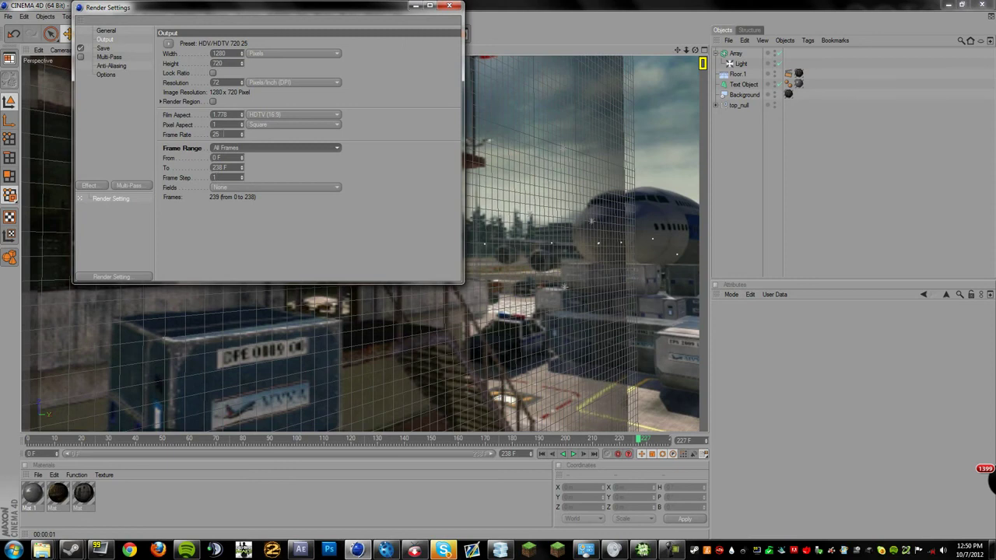
double_click(218, 134)
Set the render's save format to AVI Movie with the Full Frames (Uncompressed) compressor.
click(102, 48)
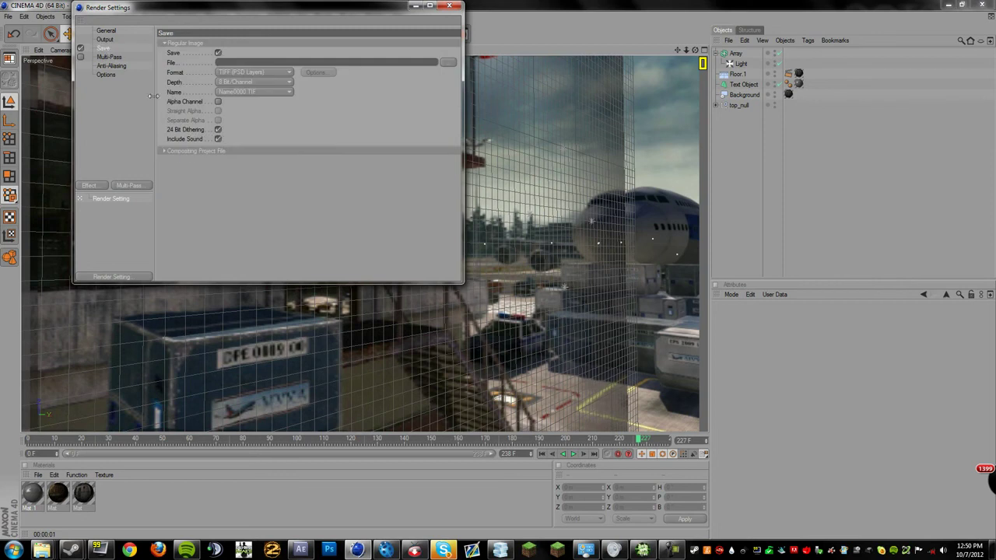
click(228, 73)
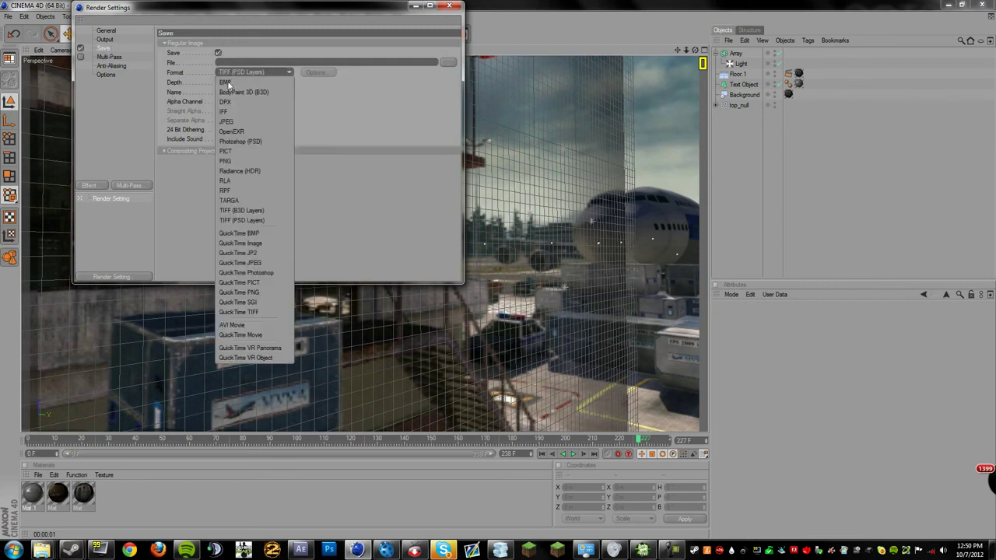
click(240, 334)
click(315, 73)
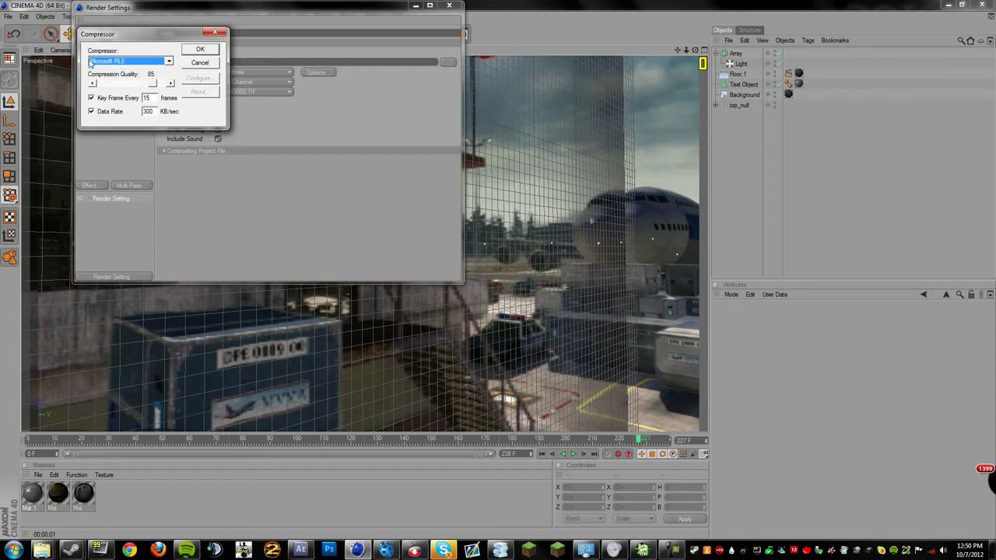
click(122, 62)
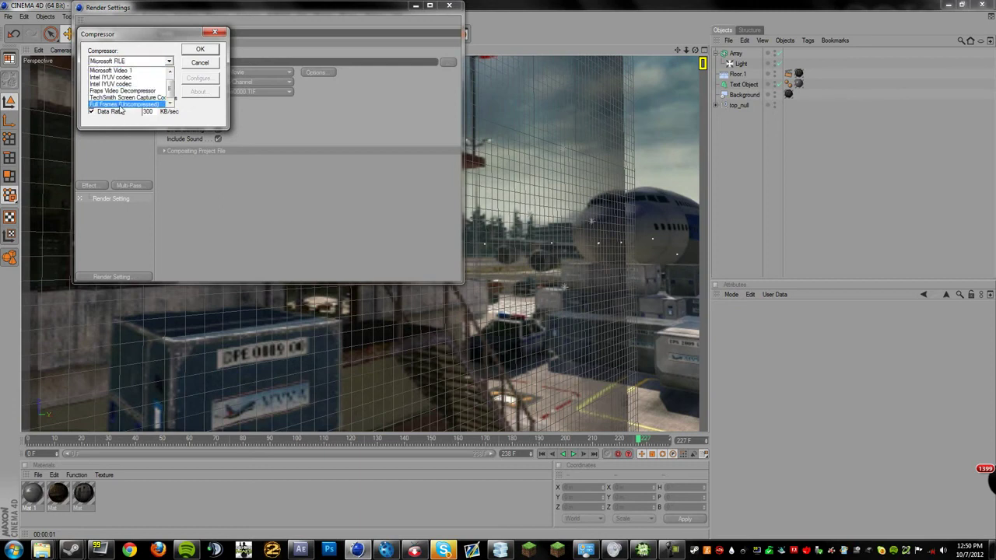
click(115, 104)
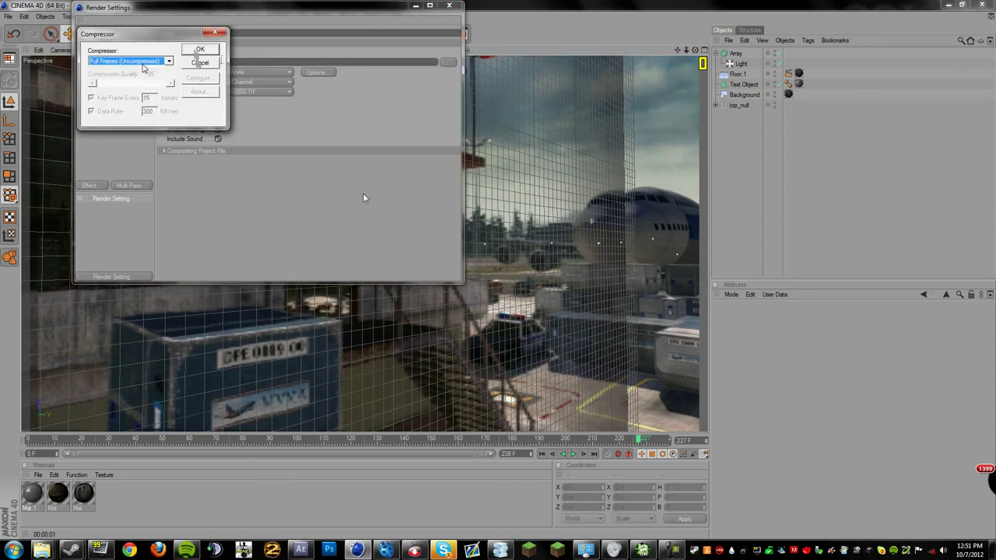
click(199, 51)
Set the render's output file to INTRO1 in the E:\After Effects\tutorial folder, and close the render settings.
click(227, 77)
click(256, 159)
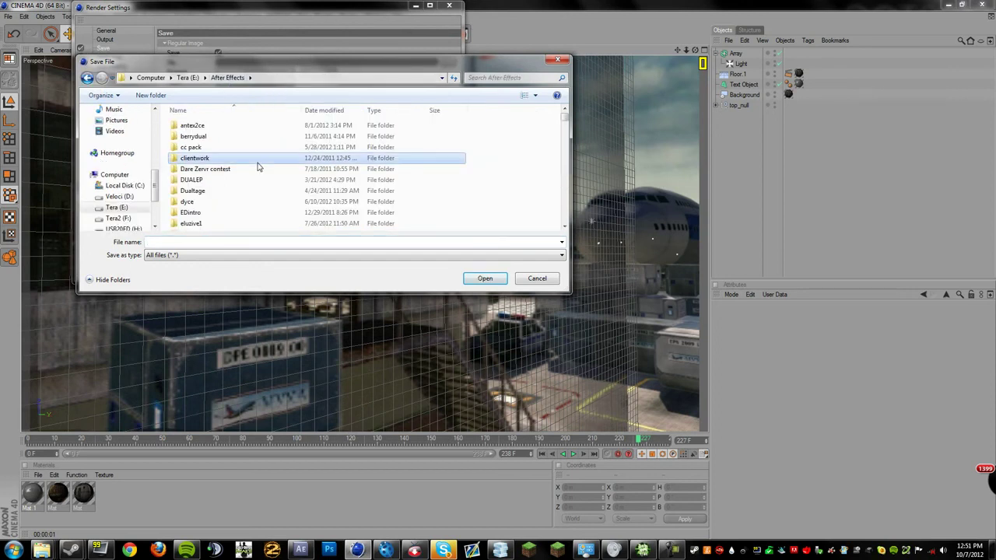
scroll(259, 168, down, 5)
double_click(257, 166)
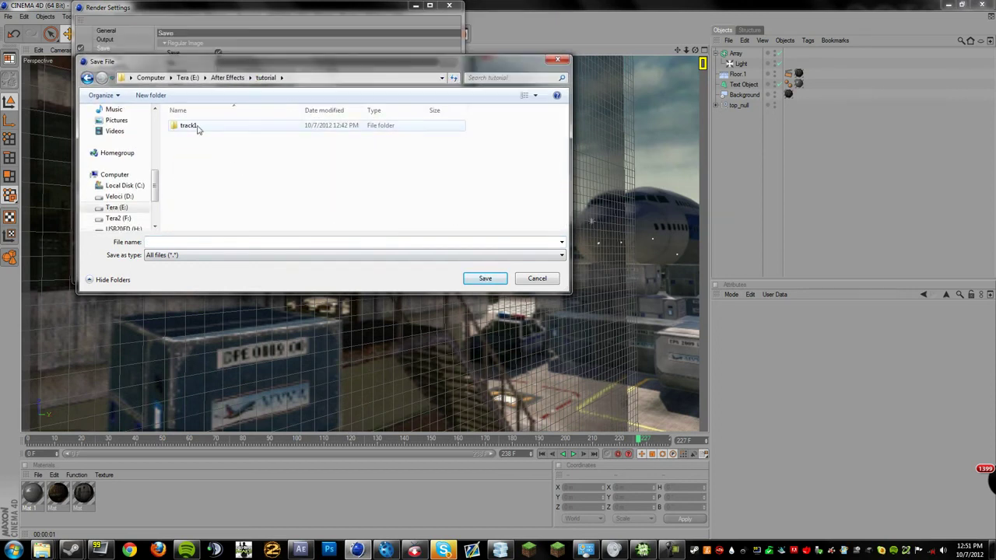
double_click(190, 125)
click(87, 77)
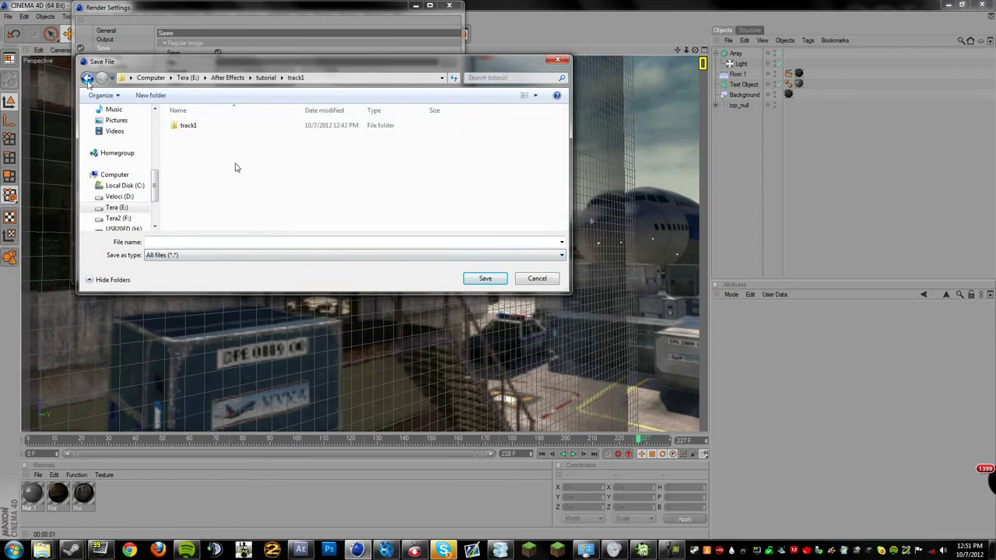
click(158, 241)
text(INTRO1)
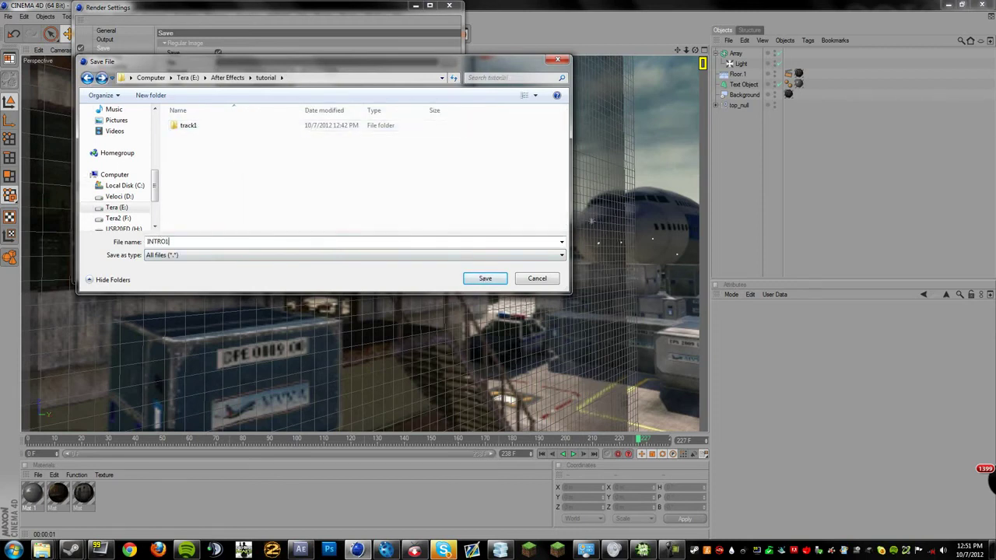
key(Return)
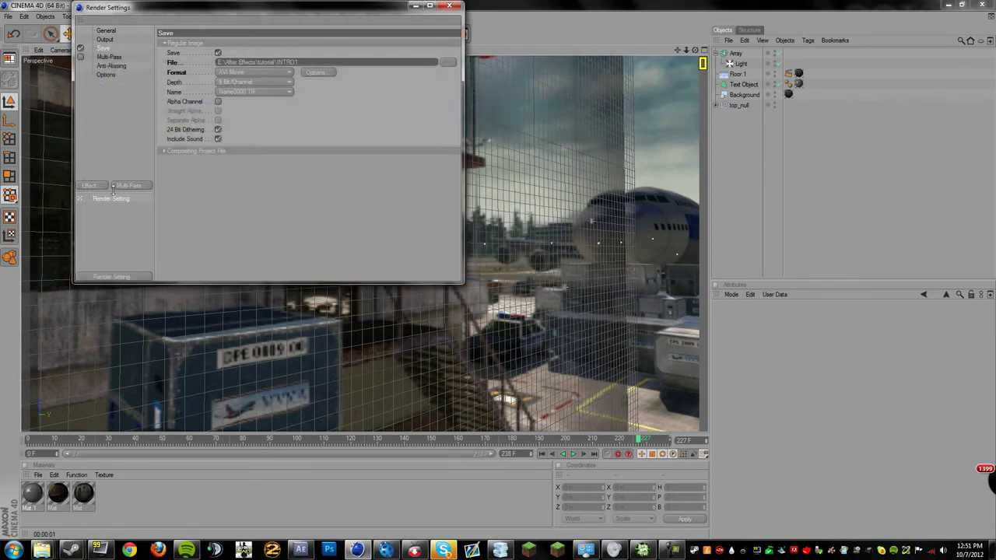
click(455, 8)
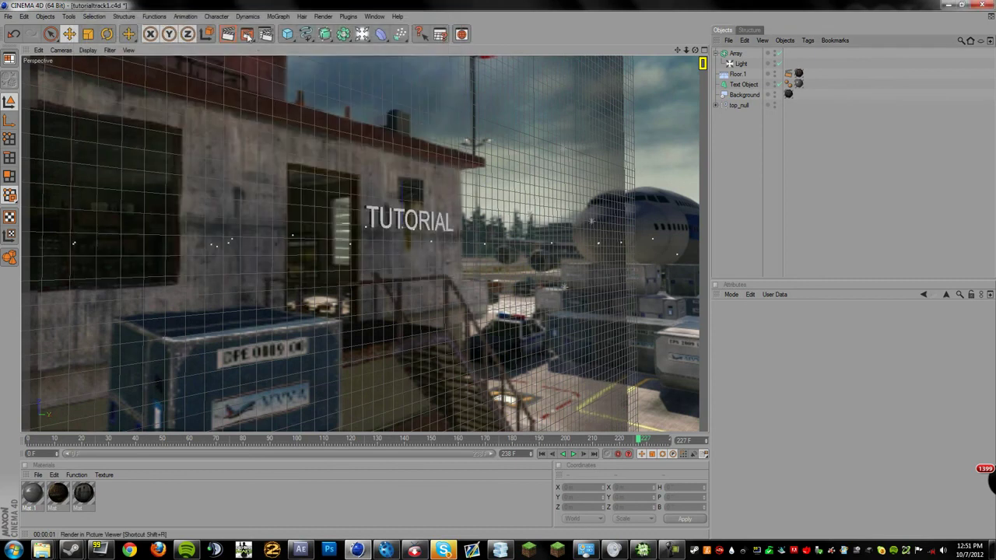
Render the scene in the Picture Viewer, and in After Effects create a composition from the rendered INTRO1.avi and scrub through it.
click(265, 34)
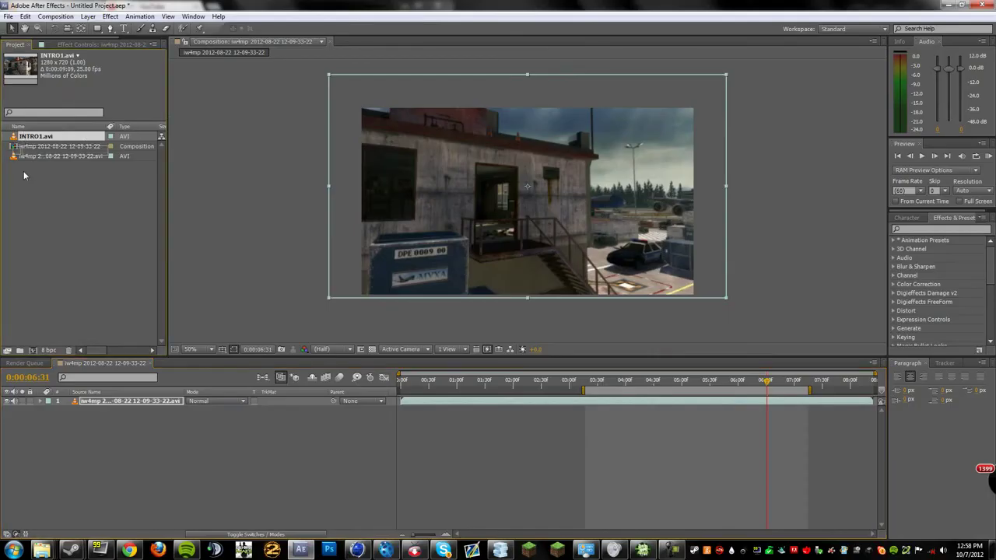
click(33, 352)
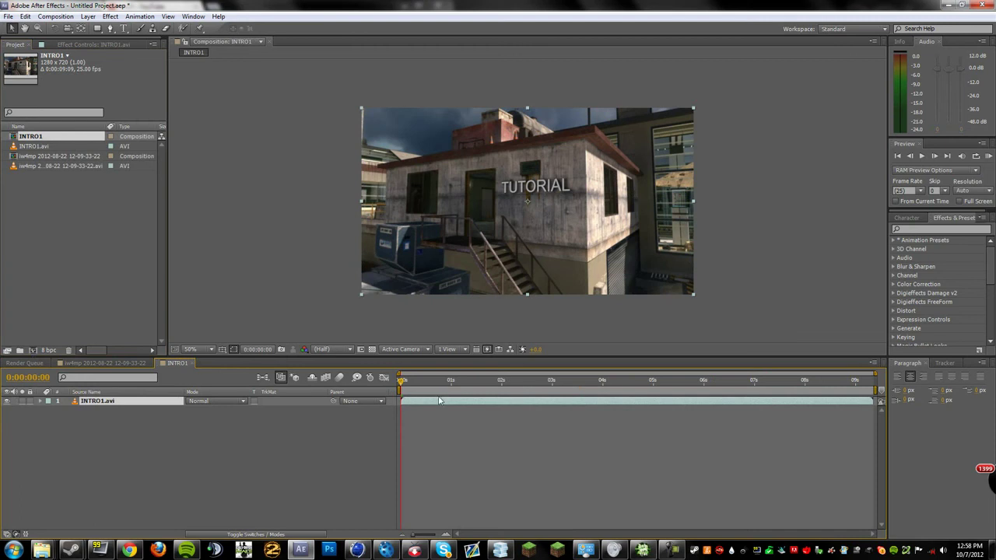
drag(411, 387, 674, 418)
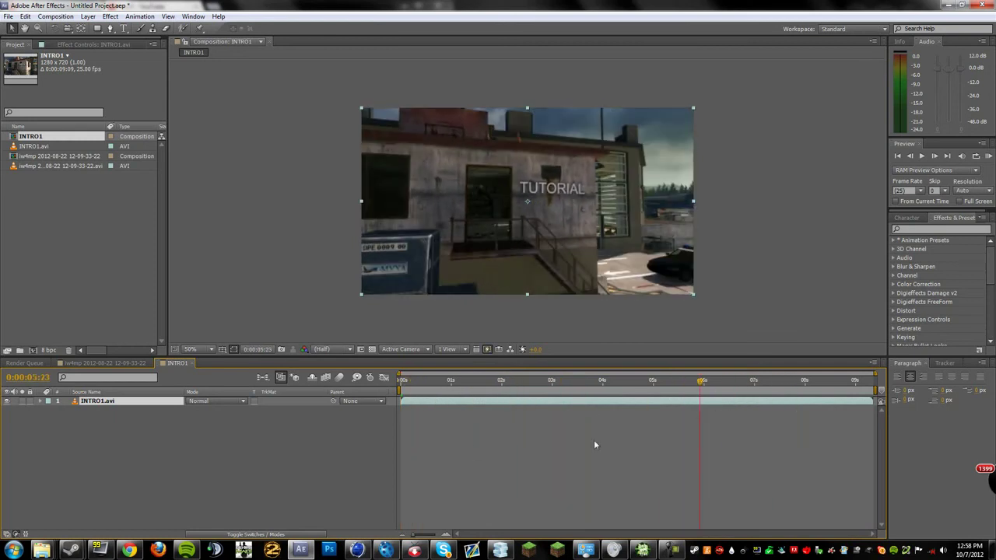
click(674, 417)
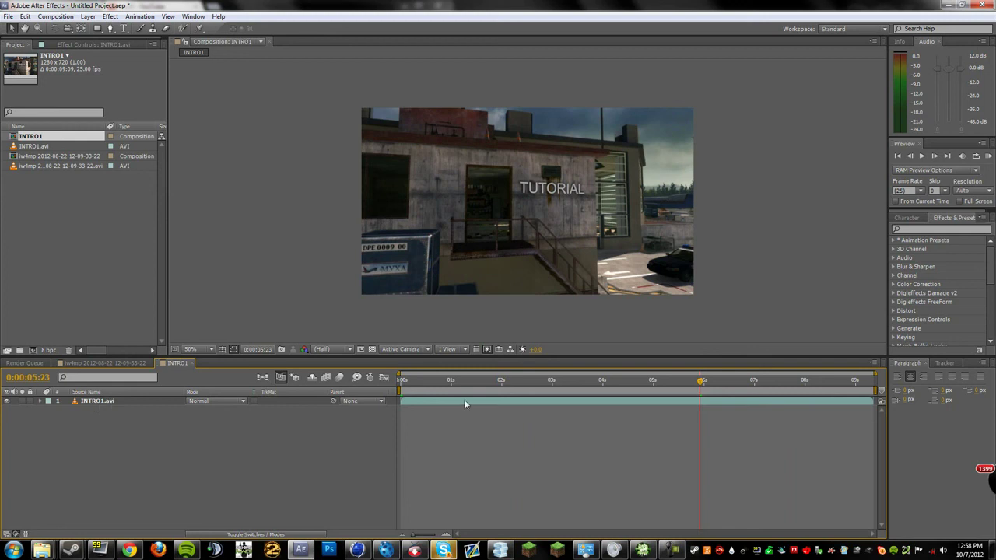
drag(425, 380, 628, 401)
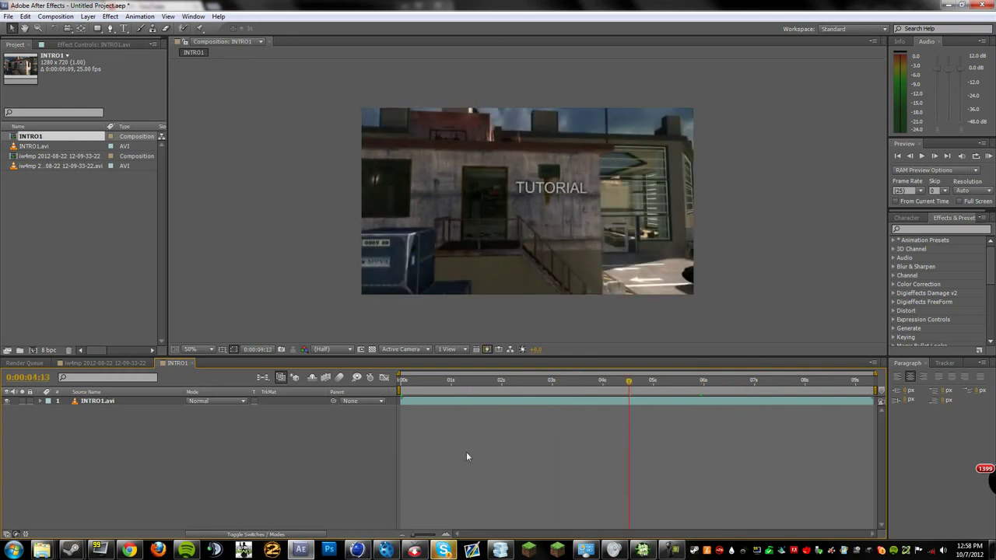
Time-stretch the INTRO1.avi layer to a duration of about 3.9 seconds, holding its layer in-point.
right_click(495, 403)
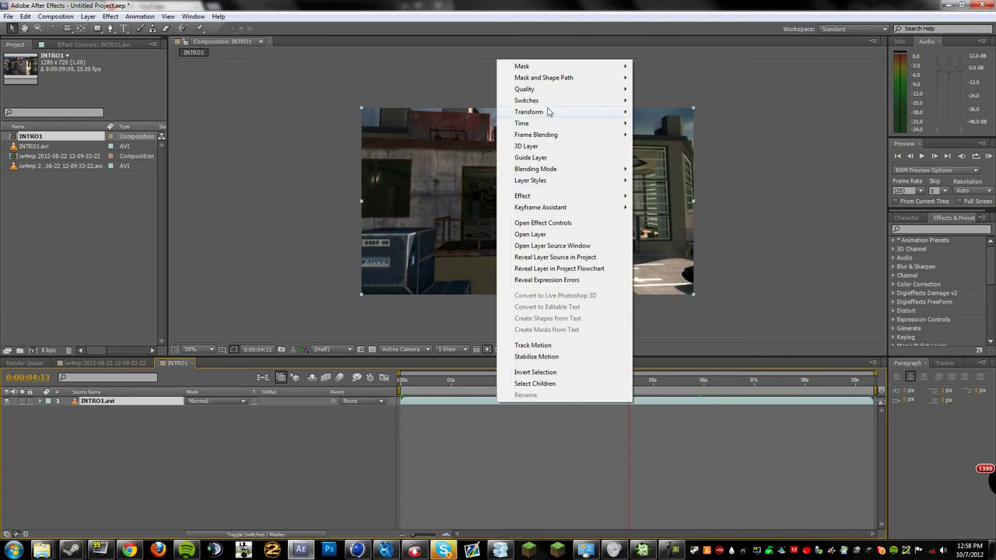
mouse_move(514, 126)
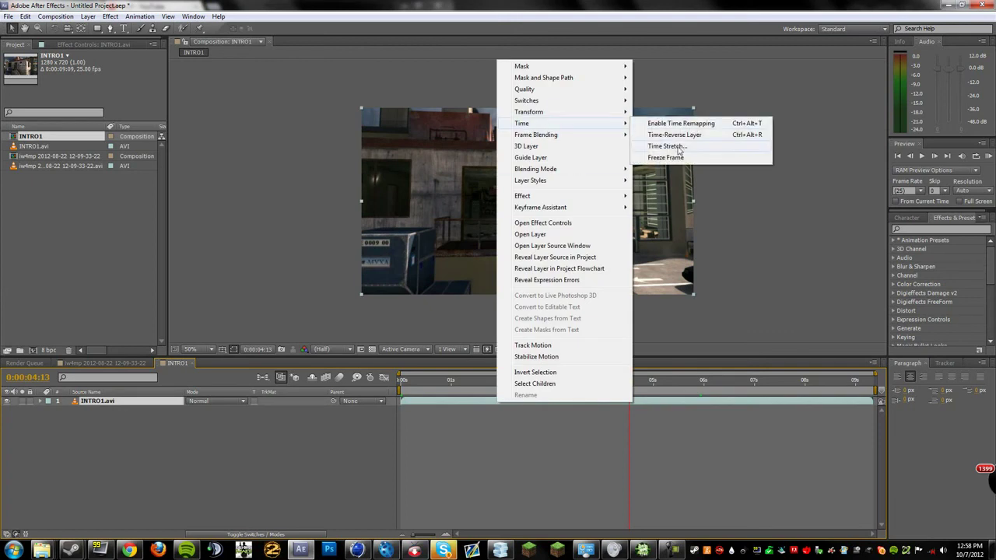
click(669, 145)
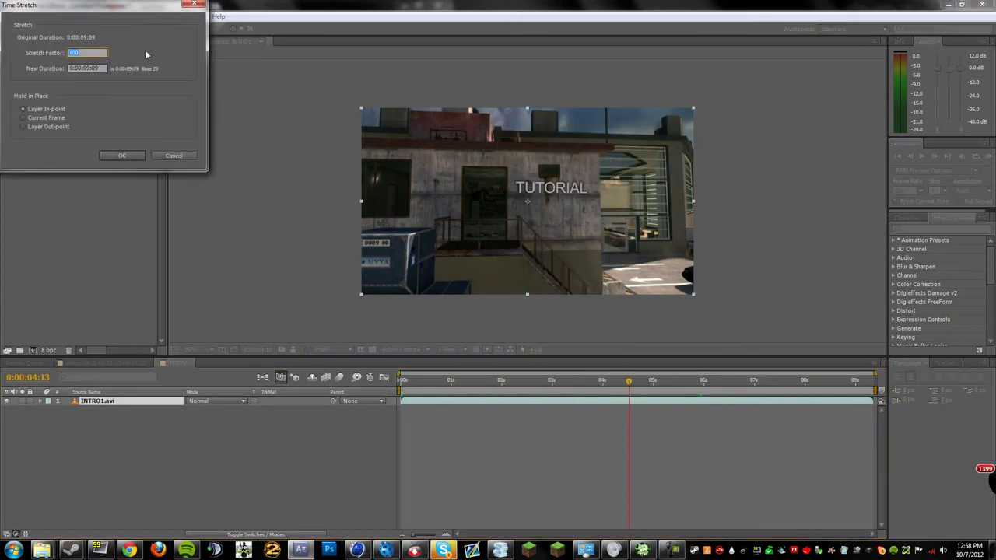
text(10.6666666)
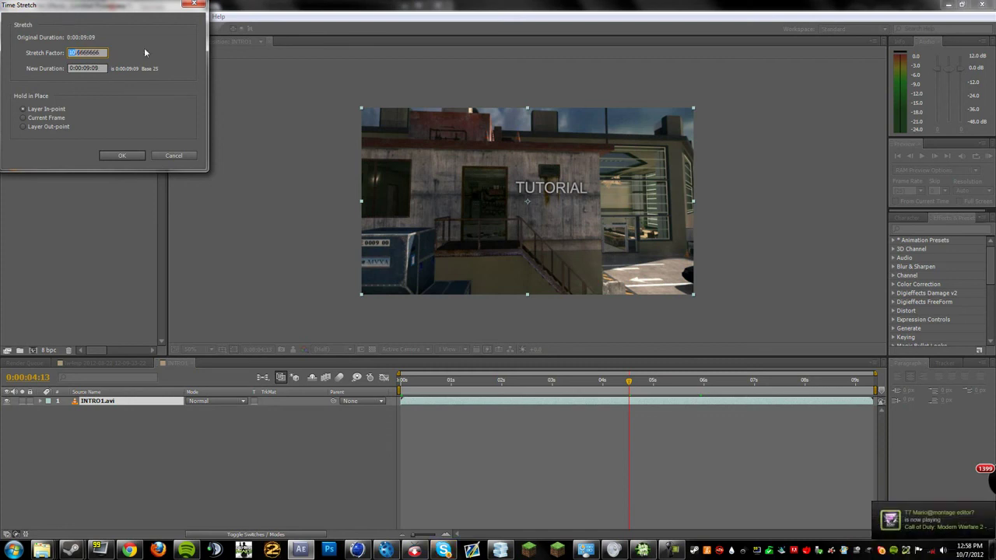
click(126, 155)
key(space)
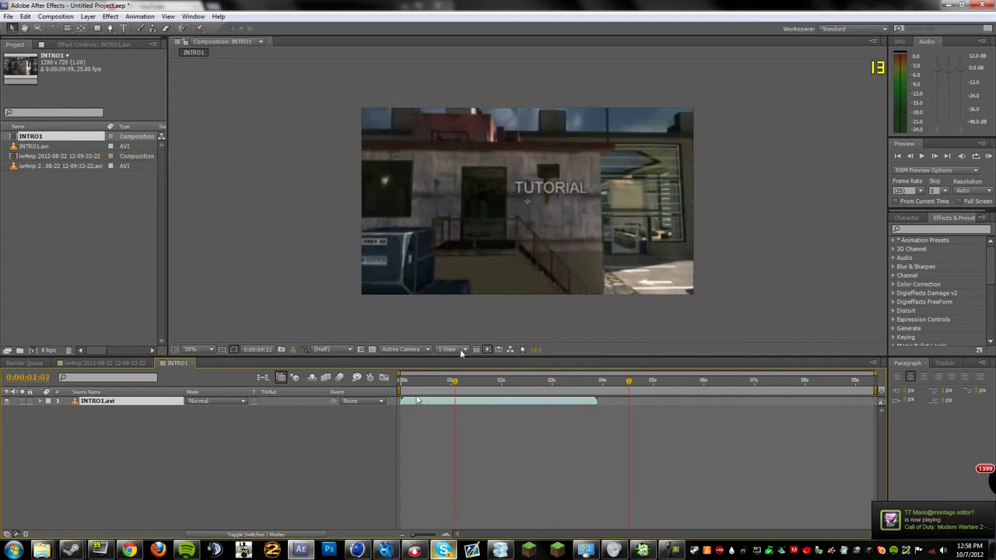
click(105, 363)
key(ctrl+v)
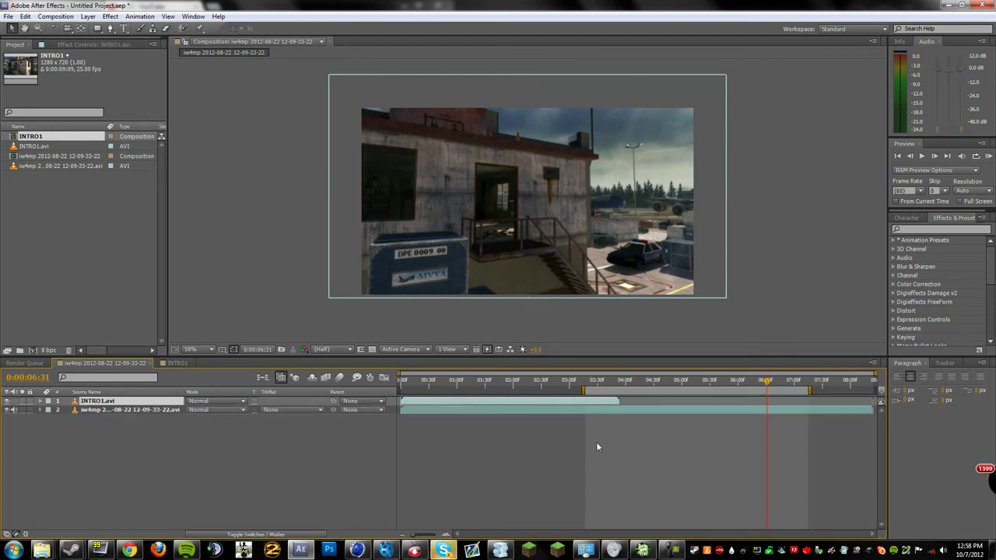
drag(470, 403, 651, 416)
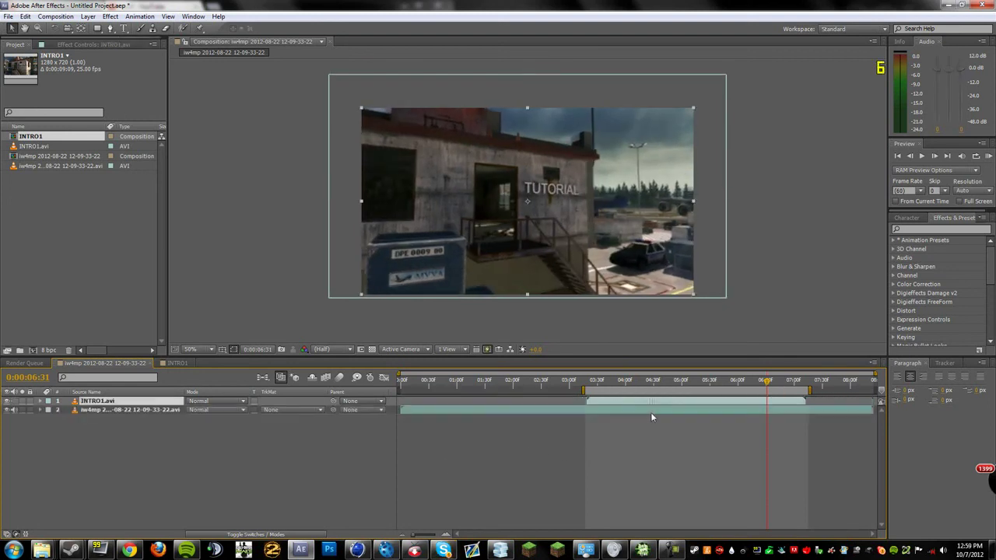
drag(650, 412, 560, 415)
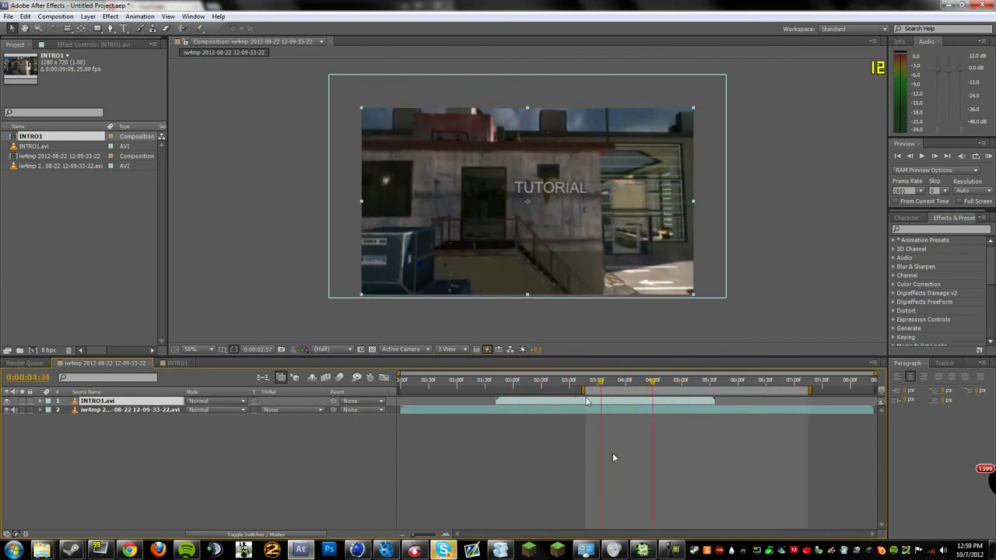
Apply the Twixtor Pro effect to the INTRO1.avi layer and set its input frame rate to 60.
click(957, 229)
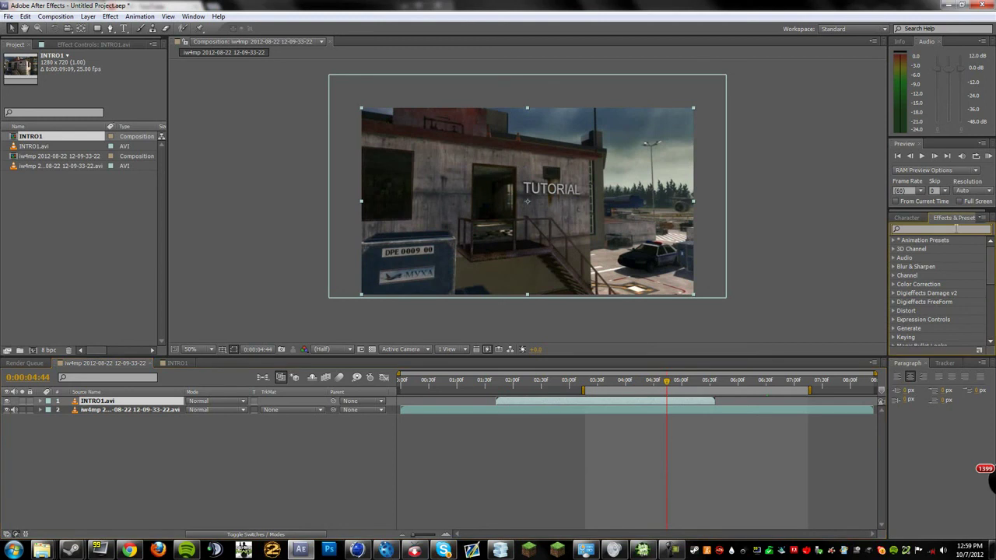
text(twix)
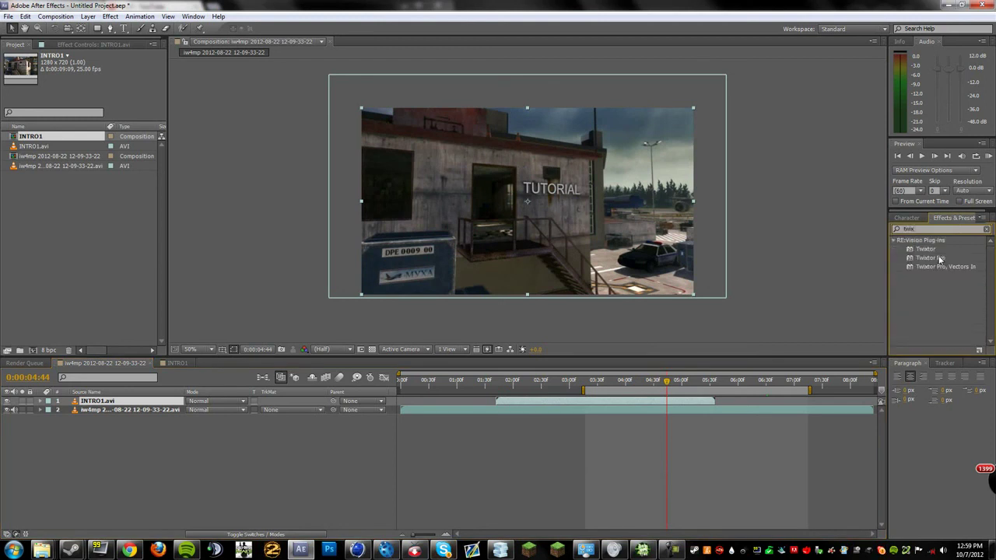
drag(939, 259, 597, 418)
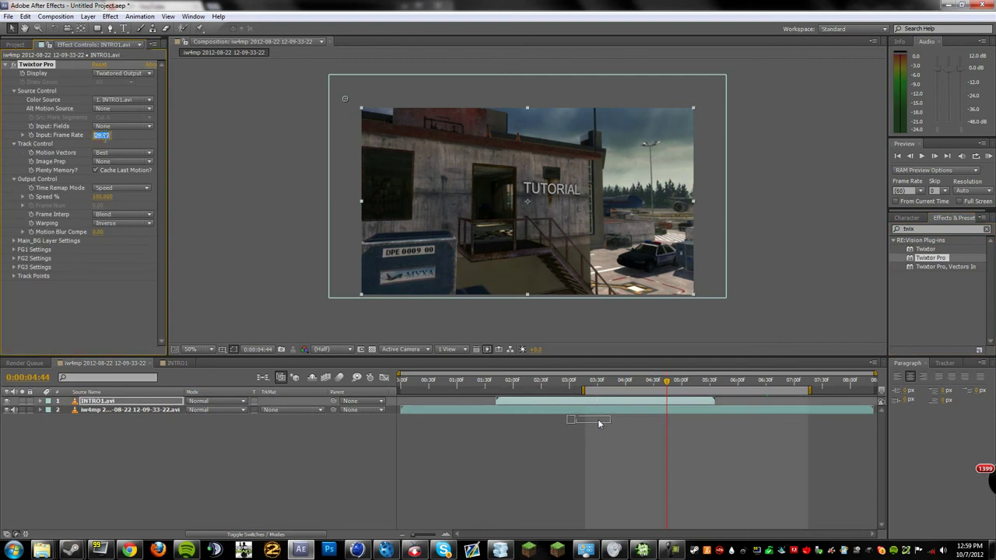
drag(597, 419, 597, 419)
Enable keyframing for Twixtor Pro's Speed %, placing the first keyframe at the layer's start and raising its speed above 100.
click(499, 382)
click(31, 197)
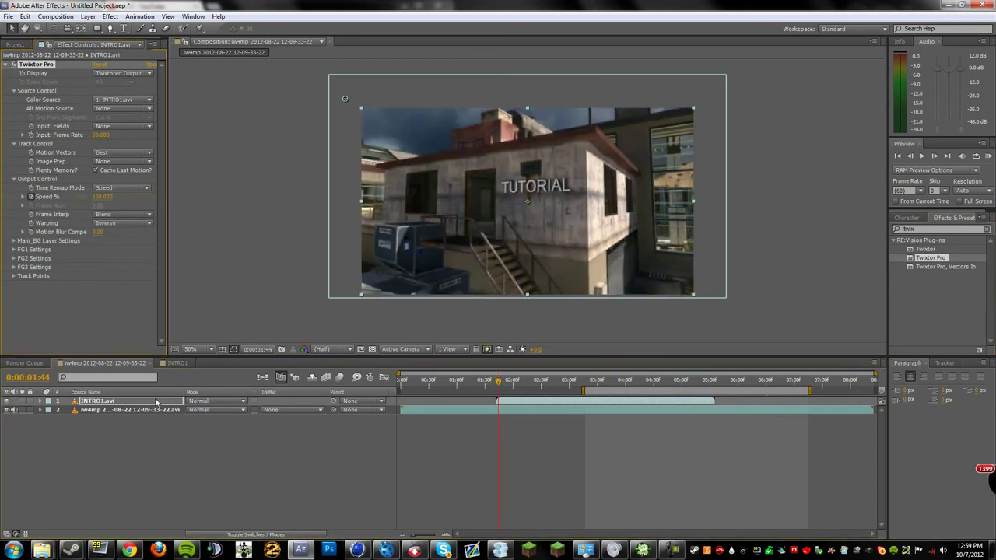
click(498, 420)
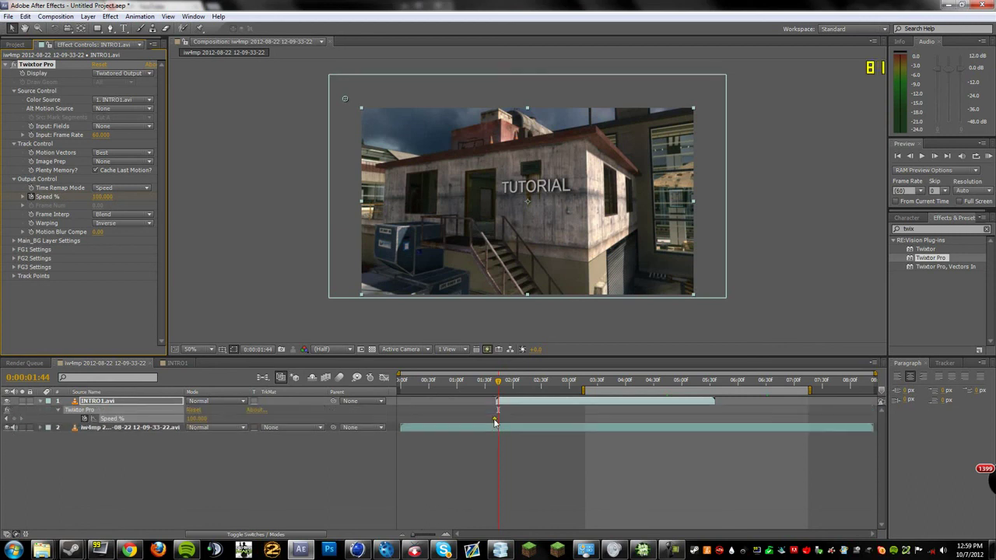
drag(498, 382, 495, 382)
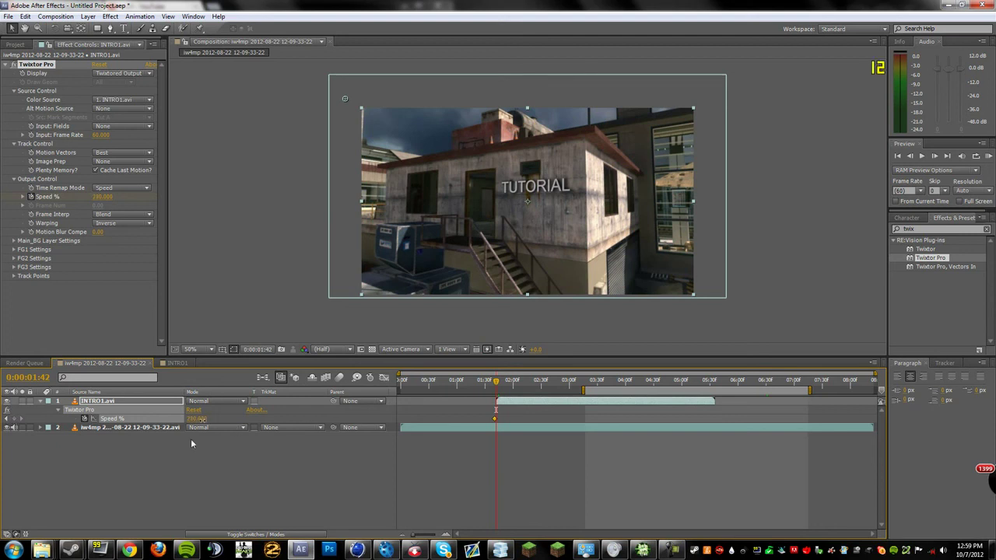
Keyframe Speed % at 20 from about 0:00:02:18 to 0:00:02:31, 340 at 0:00:02:33, and 20 at 0:00:03:09.
drag(500, 387, 544, 386)
drag(198, 419, 222, 417)
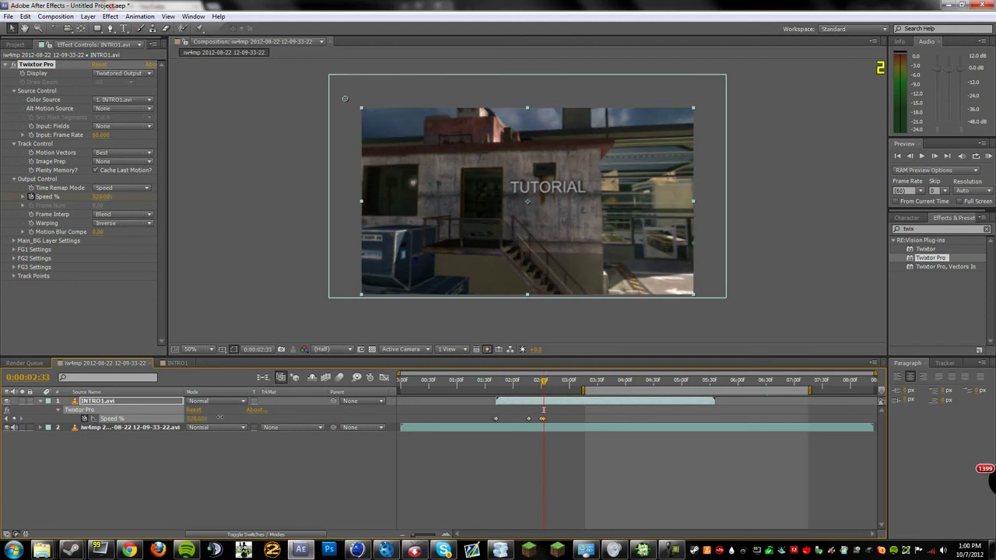
drag(544, 383, 578, 389)
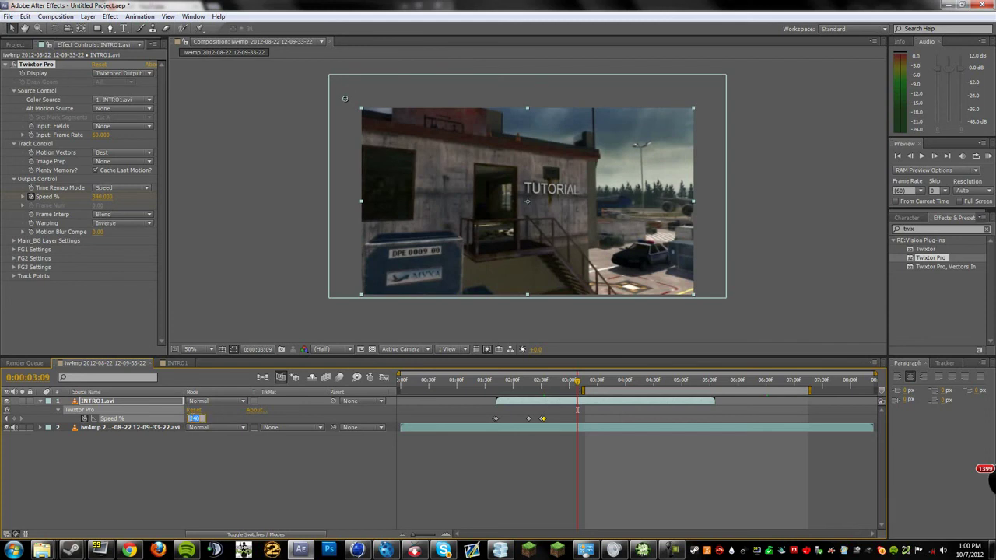
Start the work area at the INTRO1.avi layer's in-point and RAM-preview the speed ramp.
mouse_move(582, 389)
mouse_down()
mouse_move(494, 384)
mouse_move(571, 384)
mouse_up()
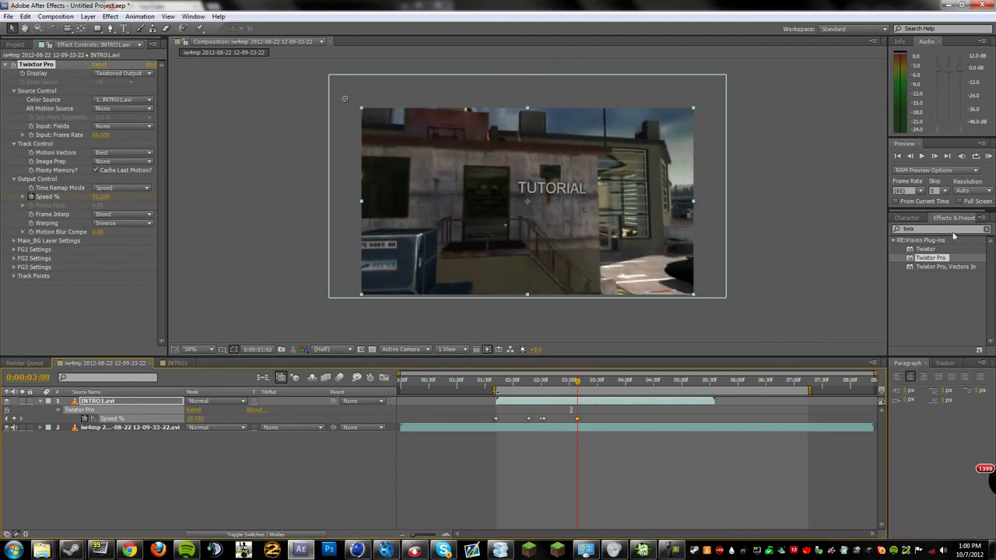
click(676, 415)
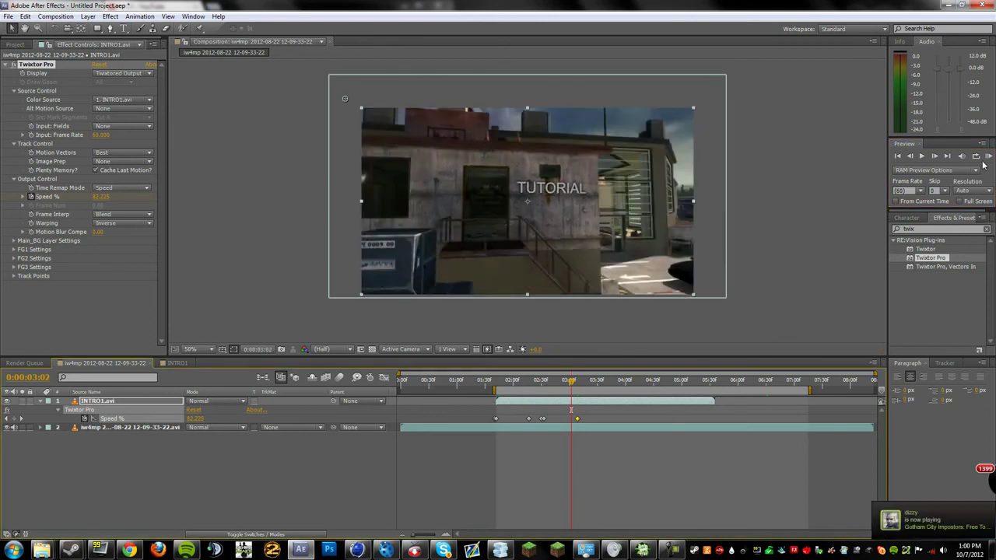
click(987, 155)
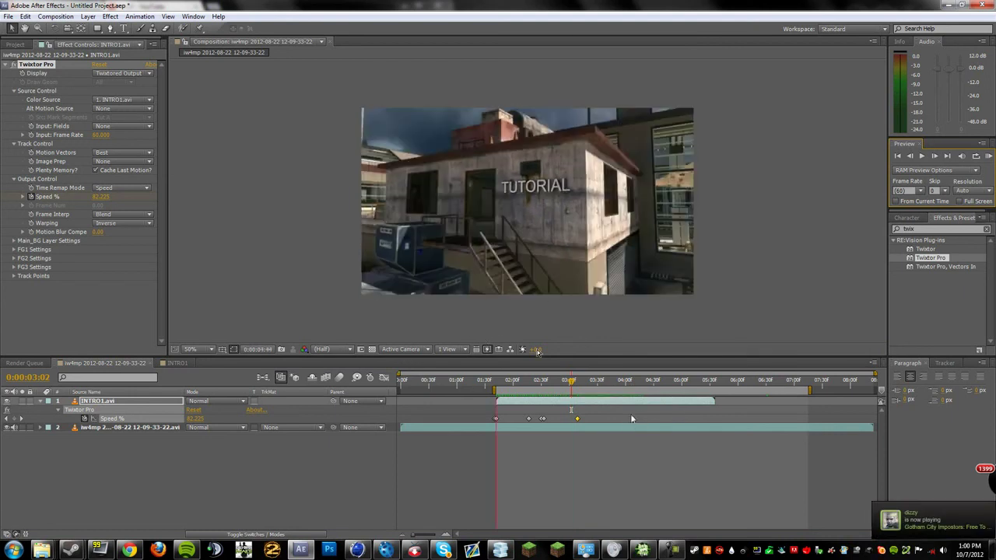
key(space)
key(space)
key(space)
key(space)
key(space)
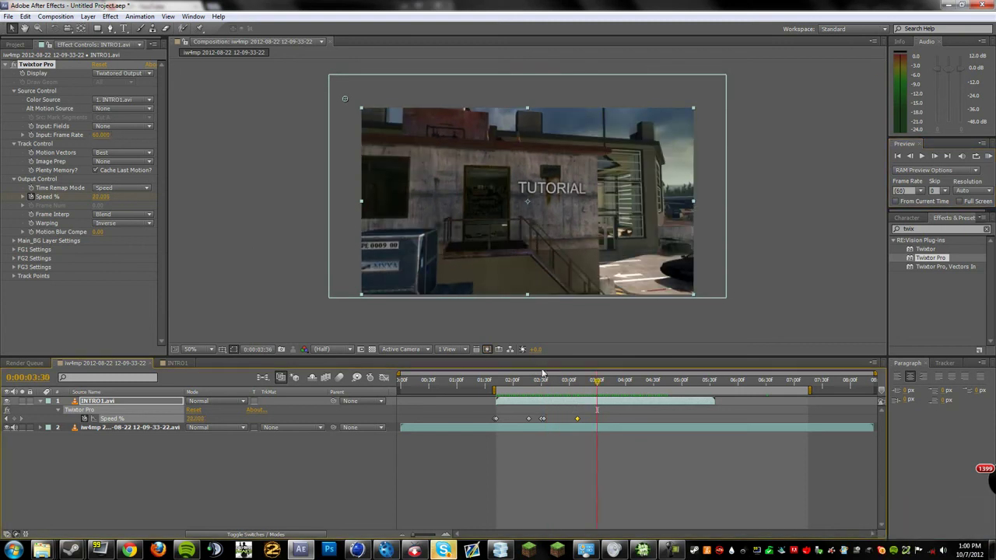
Clear the effects search and review the slow and fast sections of the INTRO1.avi speed ramp through previews and scrubbing.
key(KP_0)
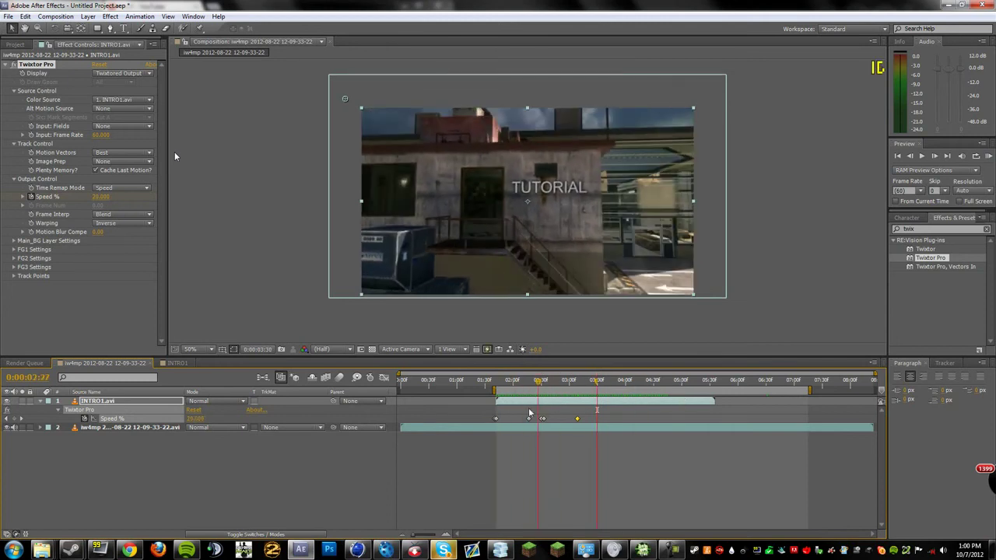
click(487, 381)
key(KP_0)
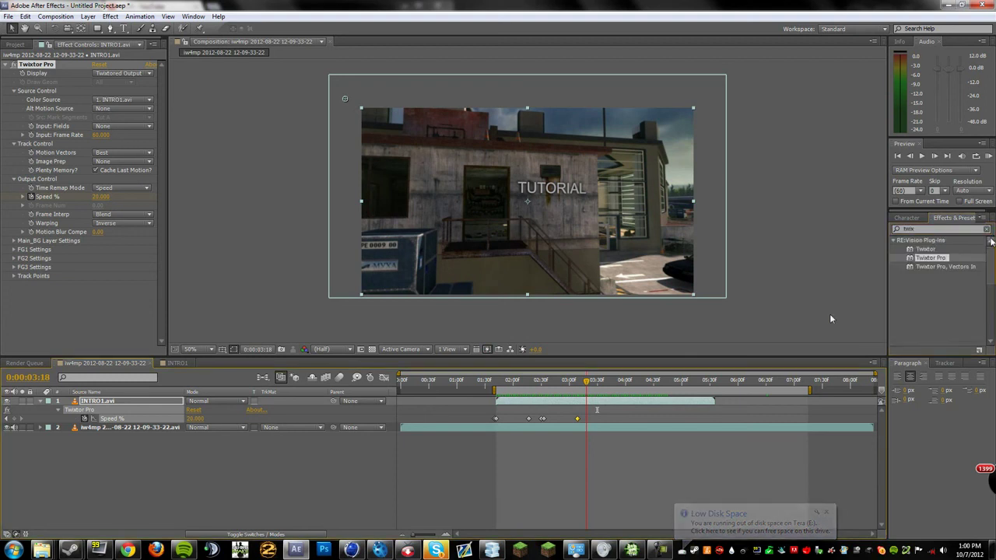
click(986, 228)
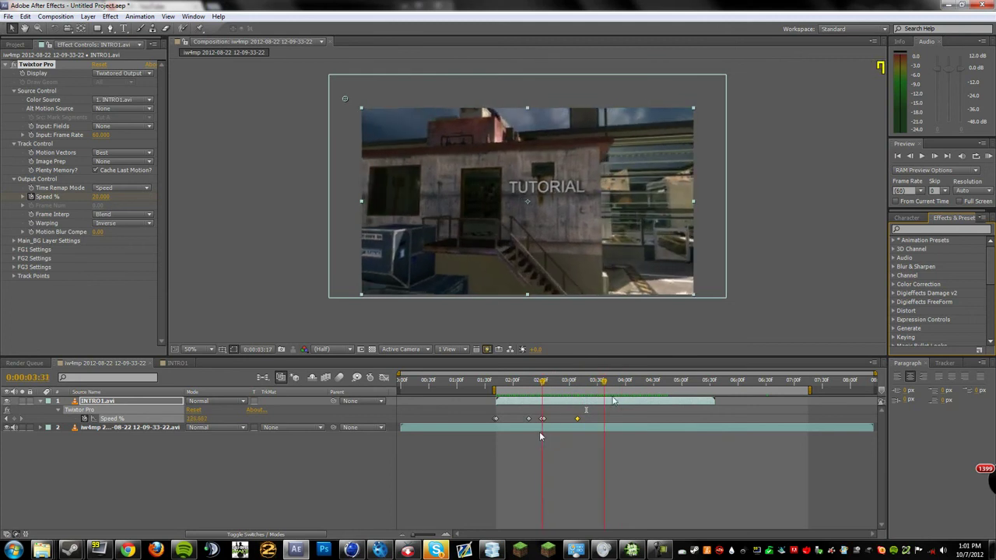
drag(540, 436, 544, 437)
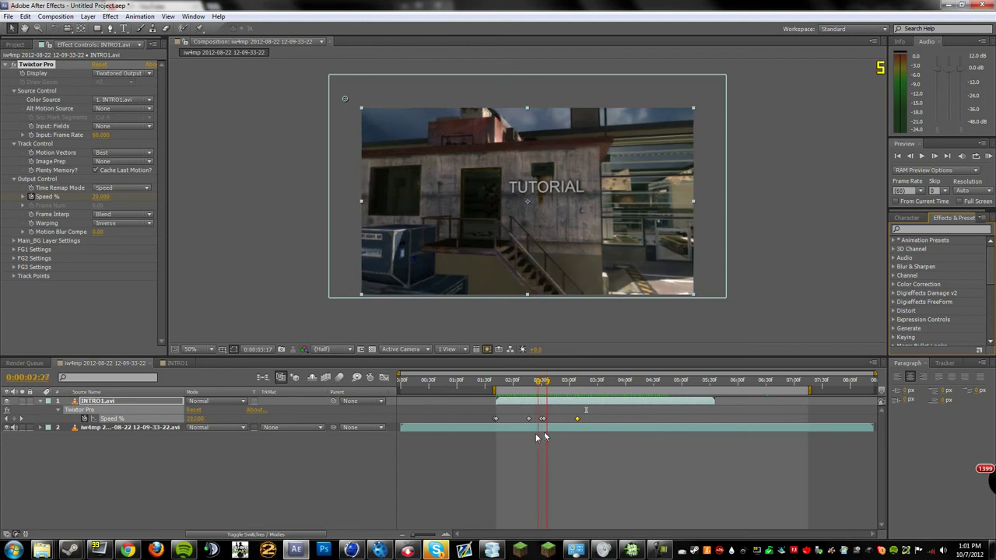
drag(544, 431, 585, 464)
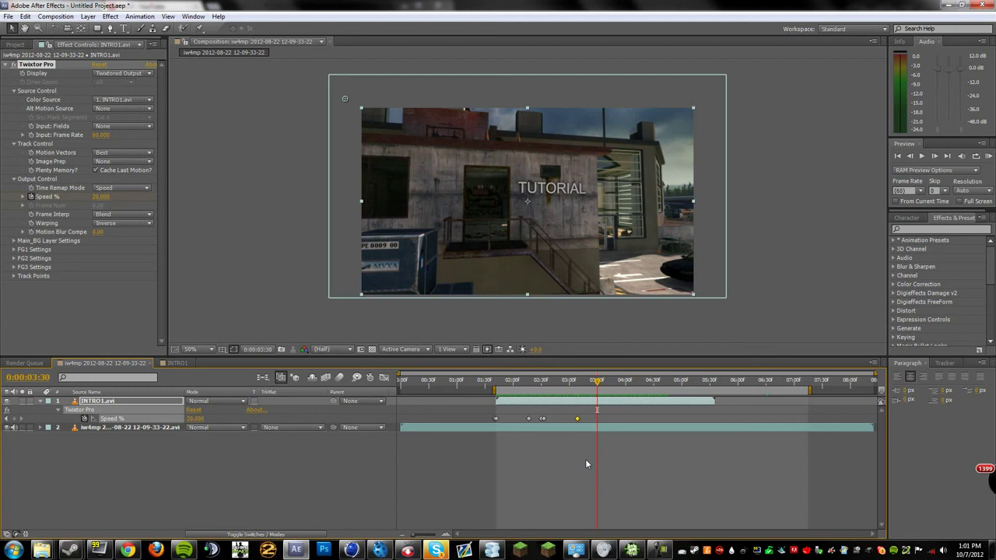
click(576, 381)
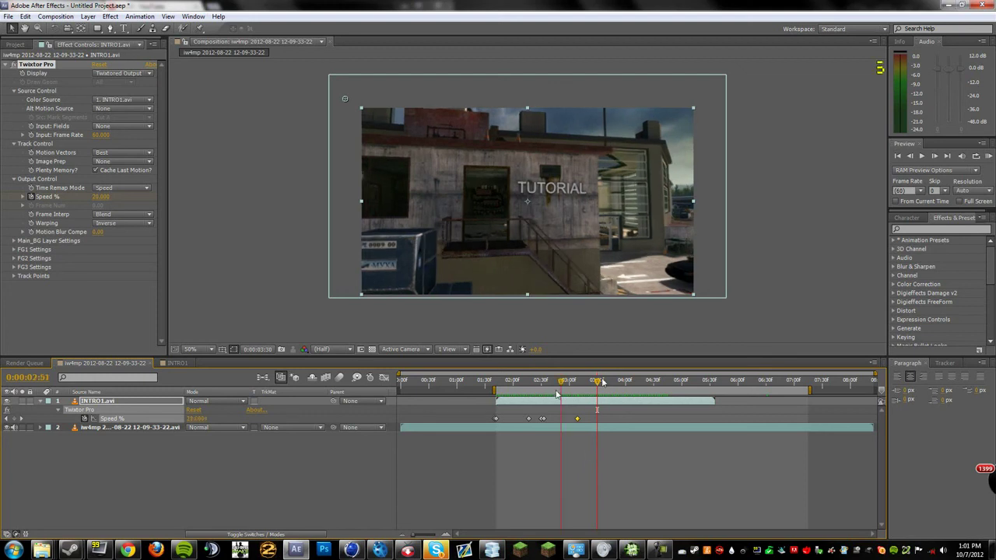
key(space)
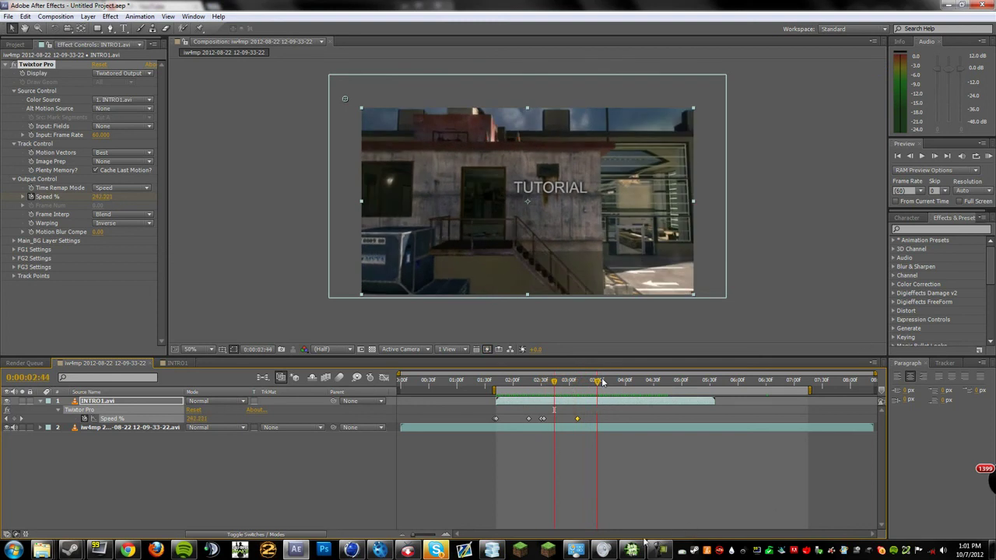